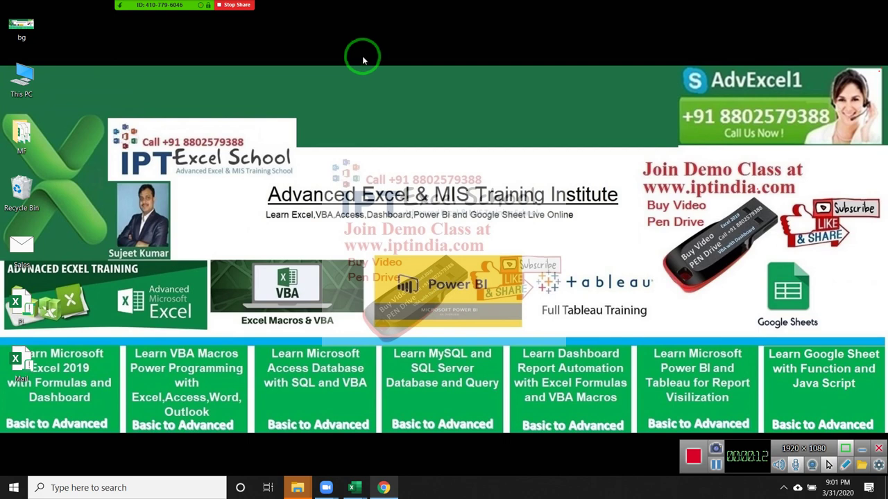
- Switch to the Book7 Excel workbook using its taskbar preview thumbnail
mouse_move(354, 487)
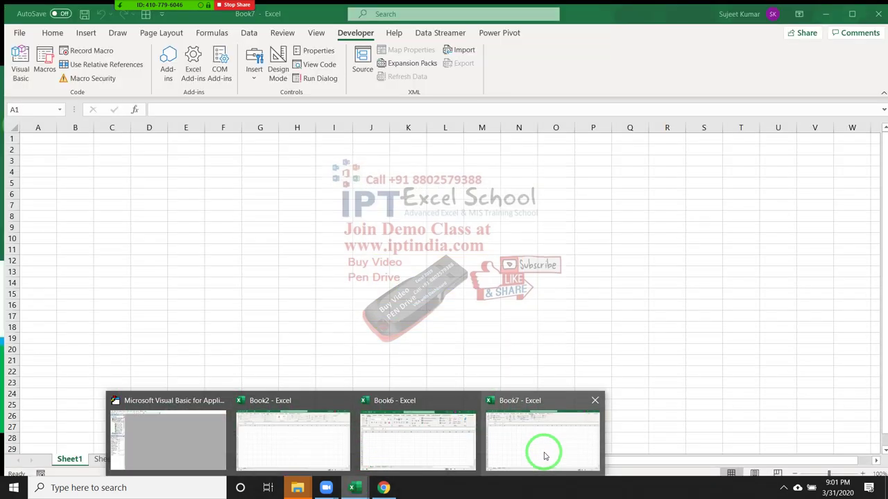
left_click(544, 449)
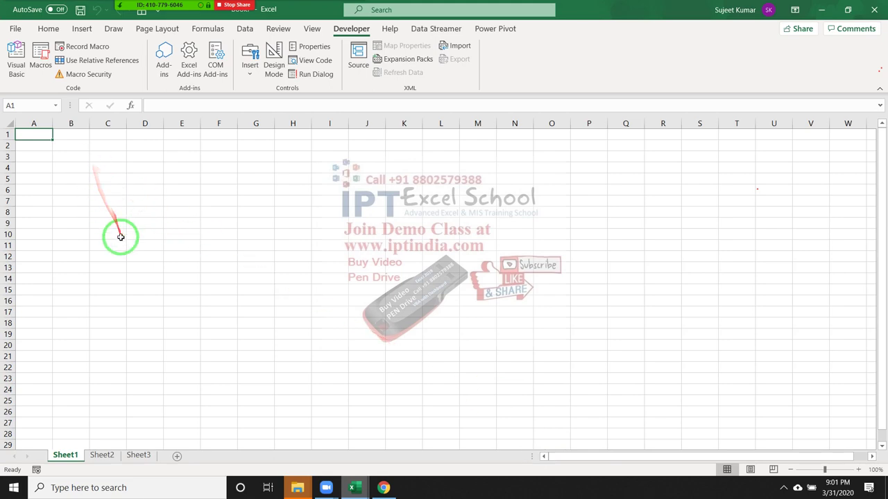
- Enter the header 'Name' in cell A1
scroll(120, 237, "up", 1, "ctrl")
scroll(120, 237, "up", 4, "ctrl")
scroll(120, 238, "down", 2, "ctrl")
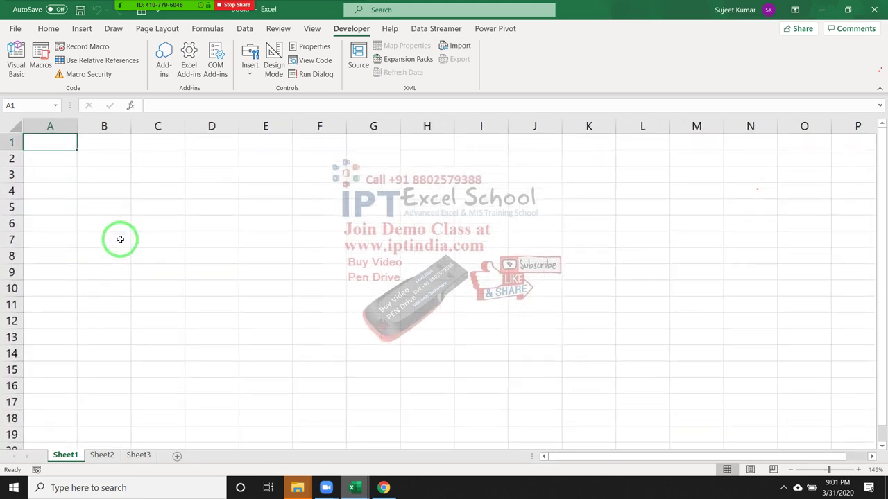
scroll(120, 240, "down", 1, "ctrl")
type("Name")
key("Return")
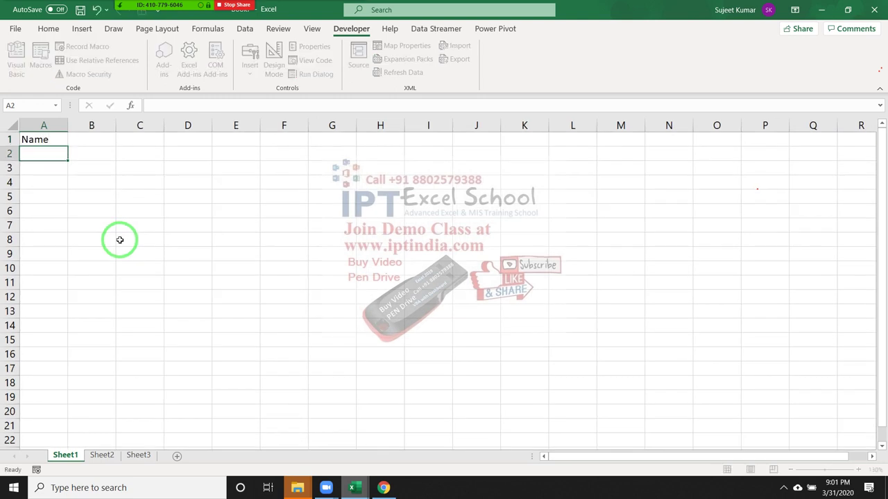
key("Up")
type("Name")
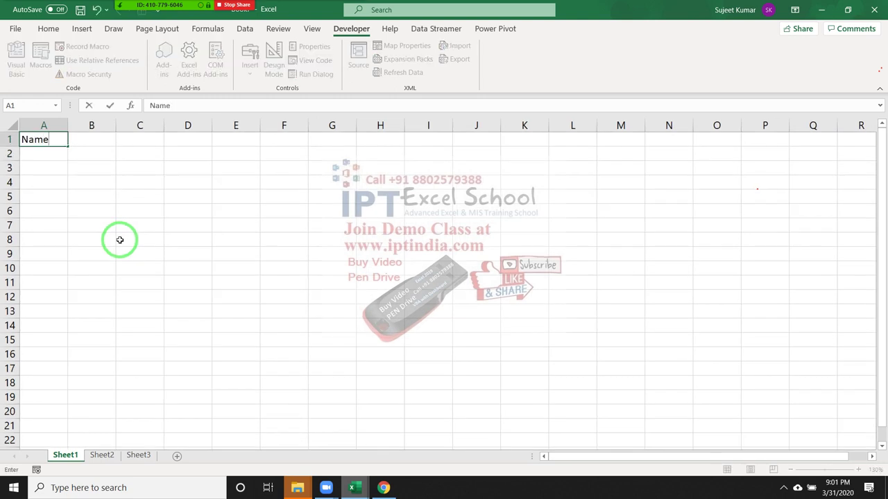
key("ctrl+Return")
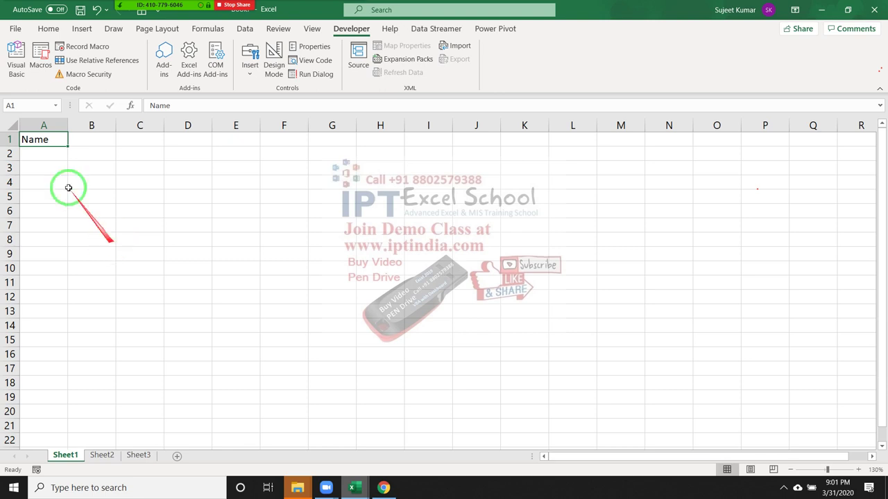
left_click(63, 182)
double_click(54, 141)
key("BackSpace")
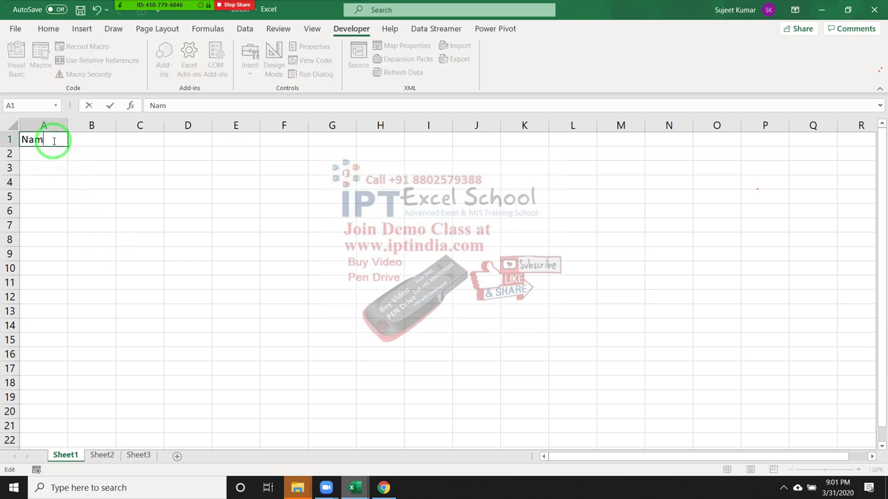
key("BackSpace")
key("BackSpace")
type("ame")
key("ctrl+Return")
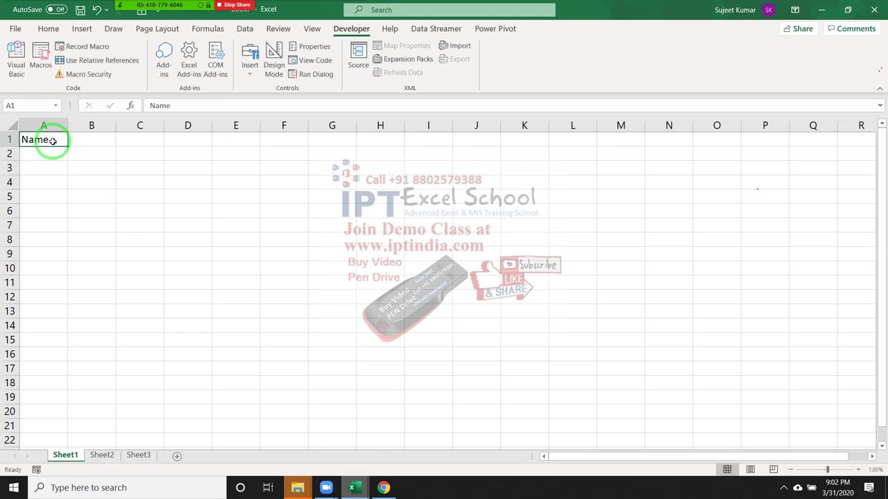
- Fill the months Jan through Dec across B1:M1 and clear the extra Jan in N1
key("Tab")
type("J")
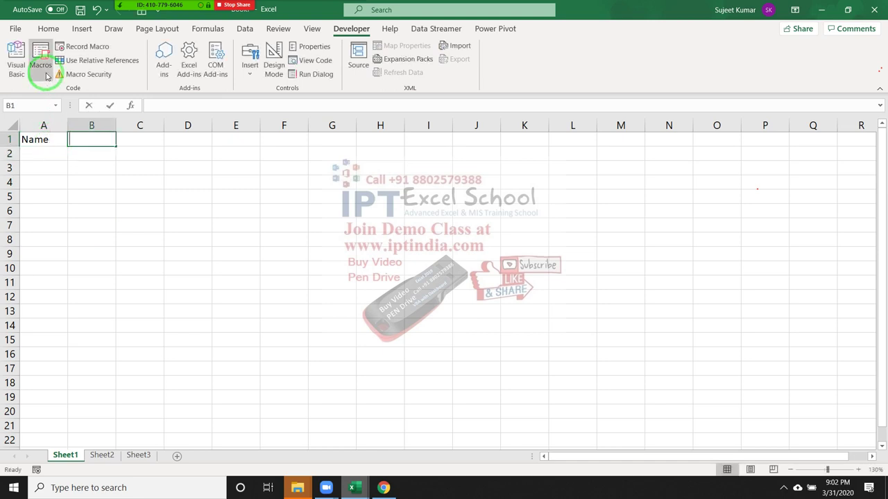
type("An")
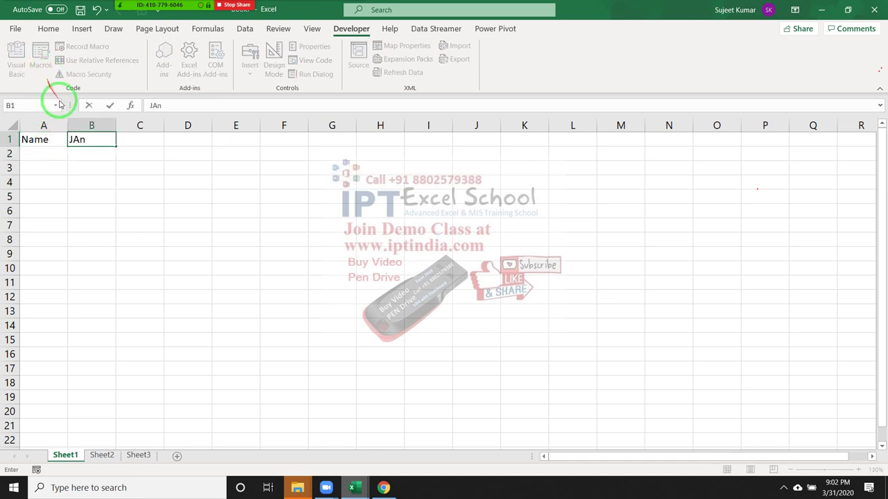
key("ctrl+Return")
left_click_drag(116, 149, 464, 172)
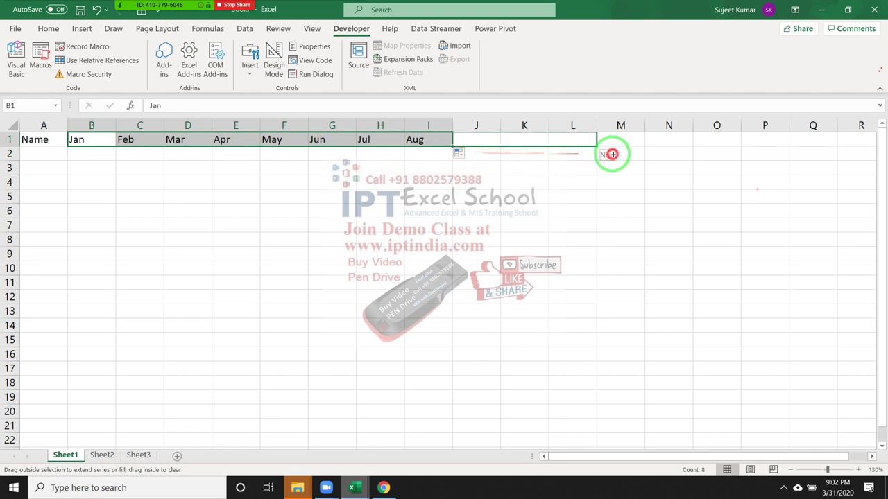
left_click_drag(478, 152, 681, 141)
left_click(681, 142)
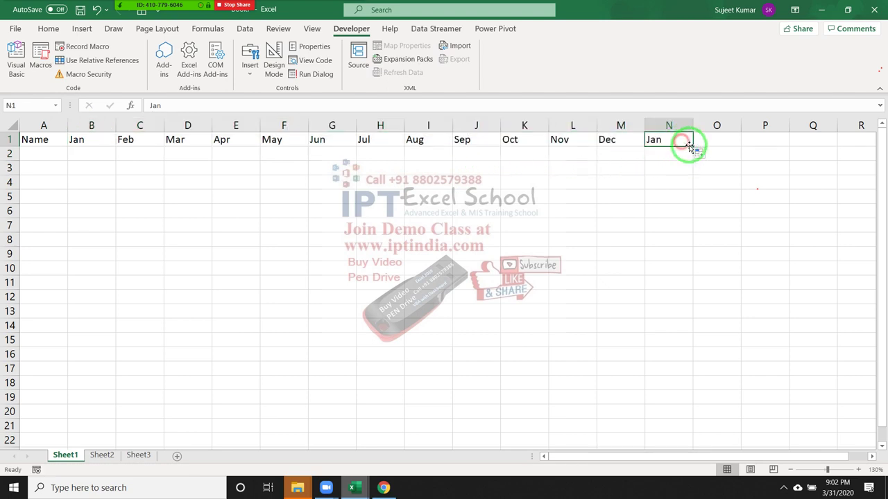
left_click(677, 125)
key("Delete")
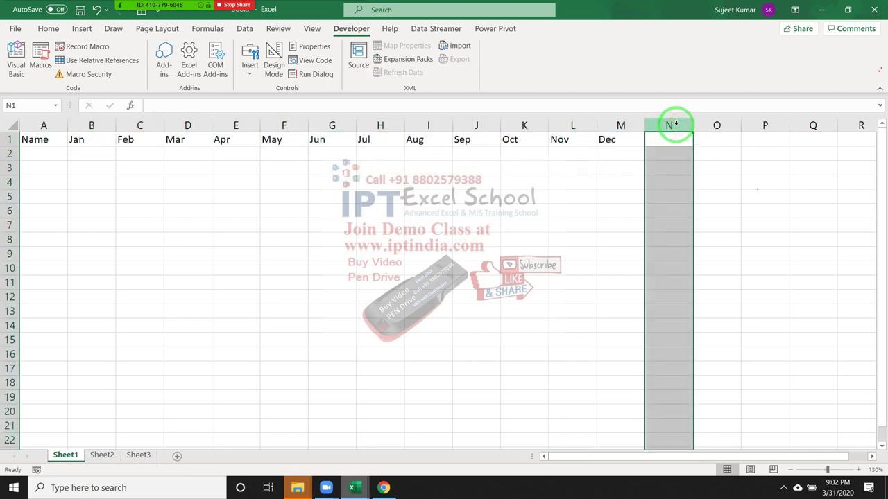
- Enter Puja in A2 and fill seven names down A2:A8
left_click(50, 151)
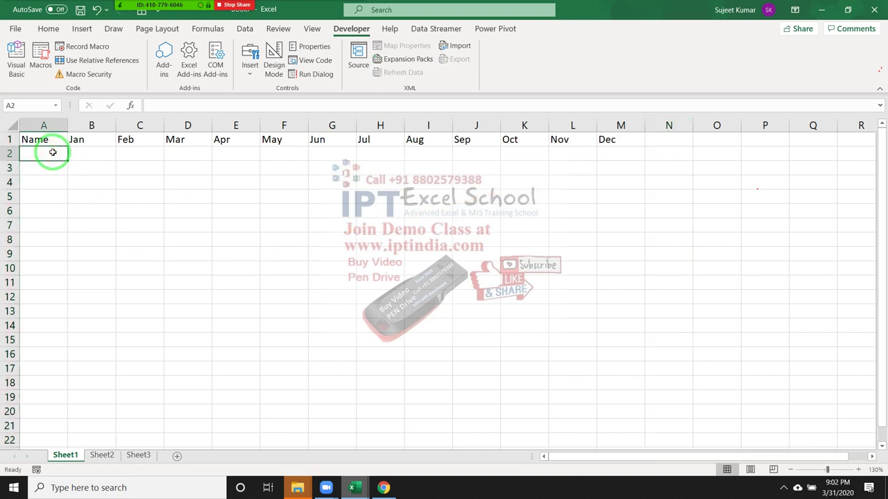
type("Puja")
key("Return")
left_click(53, 153)
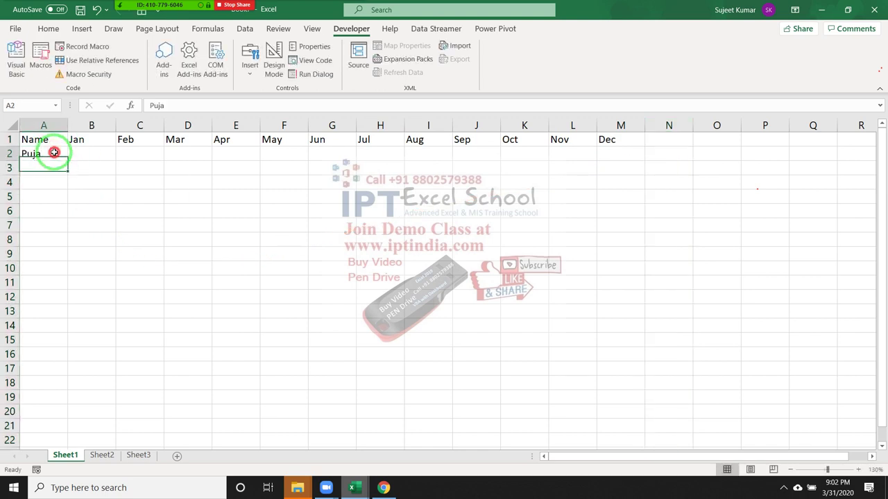
left_click_drag(67, 165, 67, 242)
- Enter a RANDBETWEEN random-number formula in B2
left_click(93, 161)
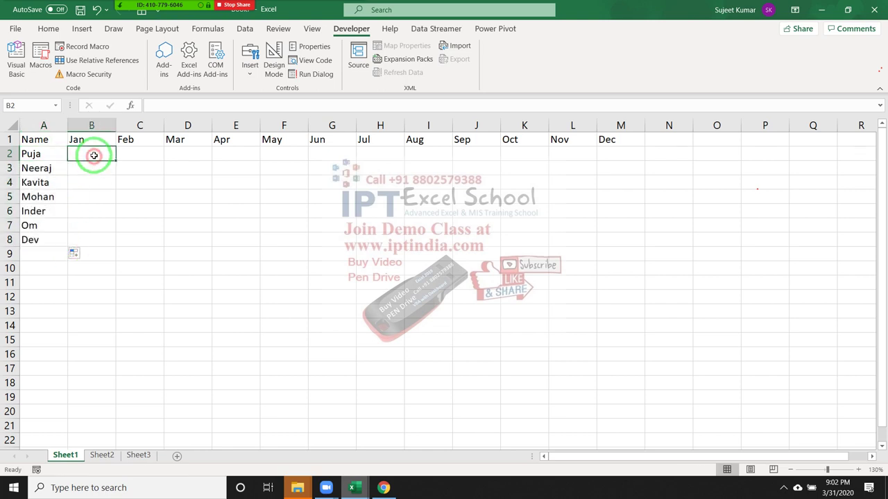
type("=s")
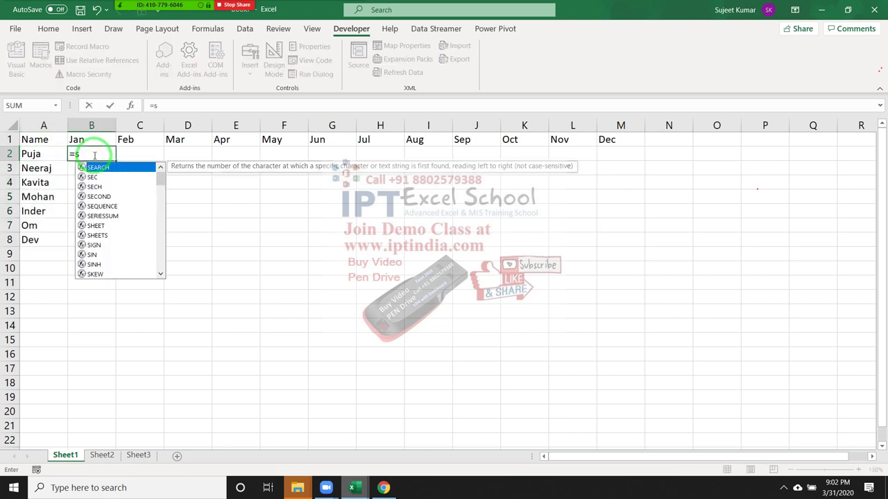
key("BackSpace")
key("BackSpace")
type("=")
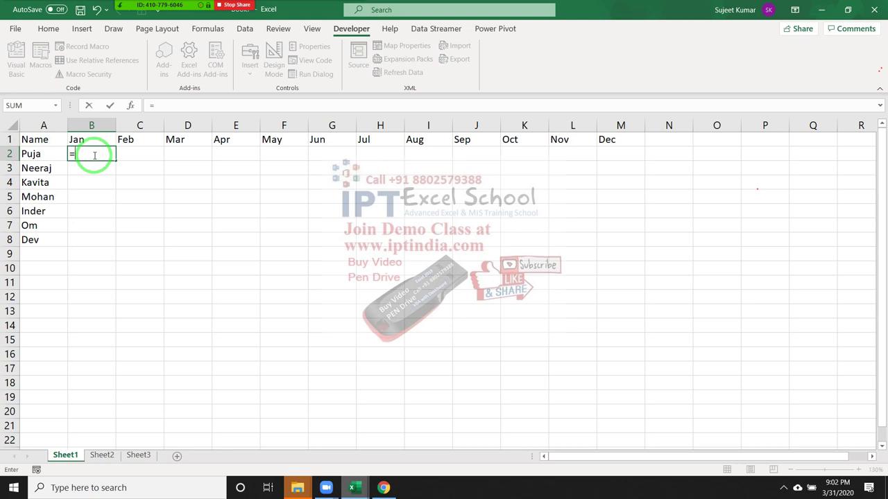
type("ra")
key("Down")
key("Down")
key("Down")
key("Tab")
type("10")
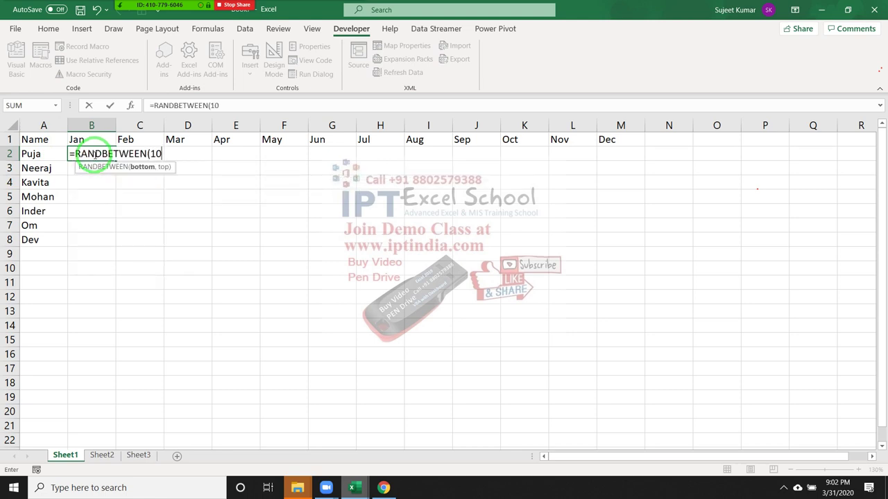
type(",50")
key("Return")
- Fill the random-number formula across B2:M2 and down to row 8
key("Up")
key("Up")
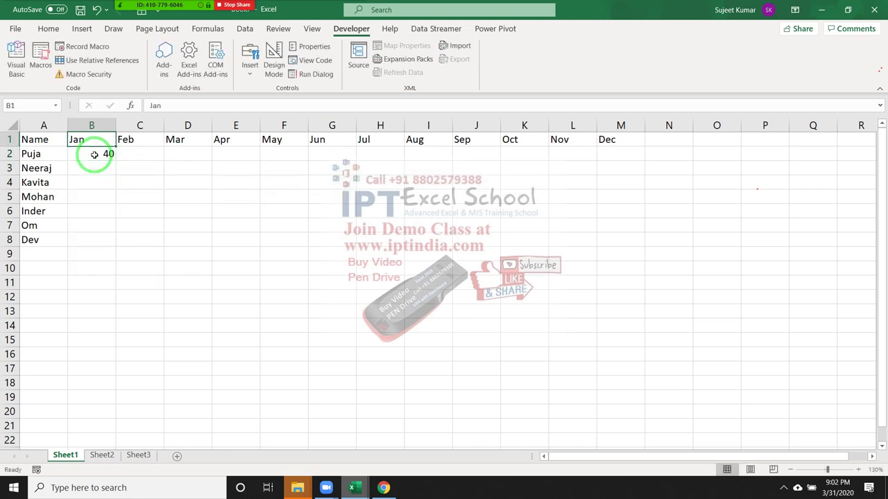
key("ctrl+Right")
key("Down")
key("ctrl+shift+Left")
key("ctrl+r")
key("shift+Down")
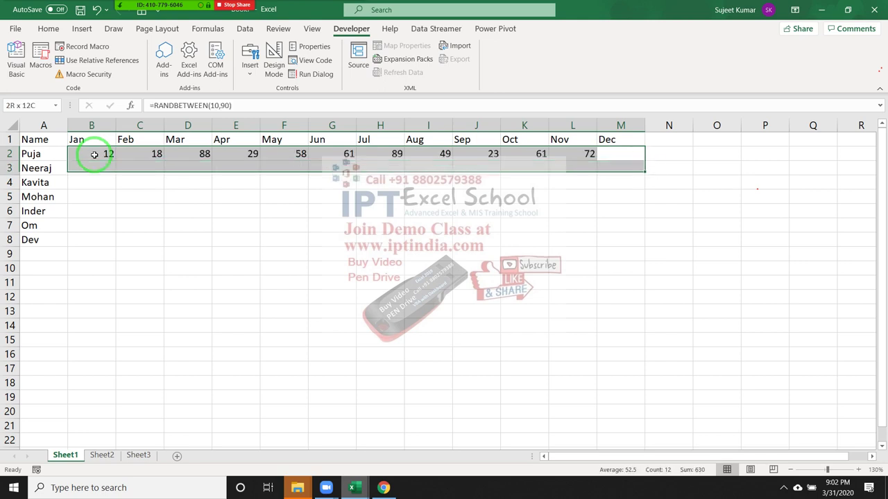
key("shift+Down")
key("shift+Down")
key("shift+Down")
key("shift+Down")
key("shift+Down")
key("F9")
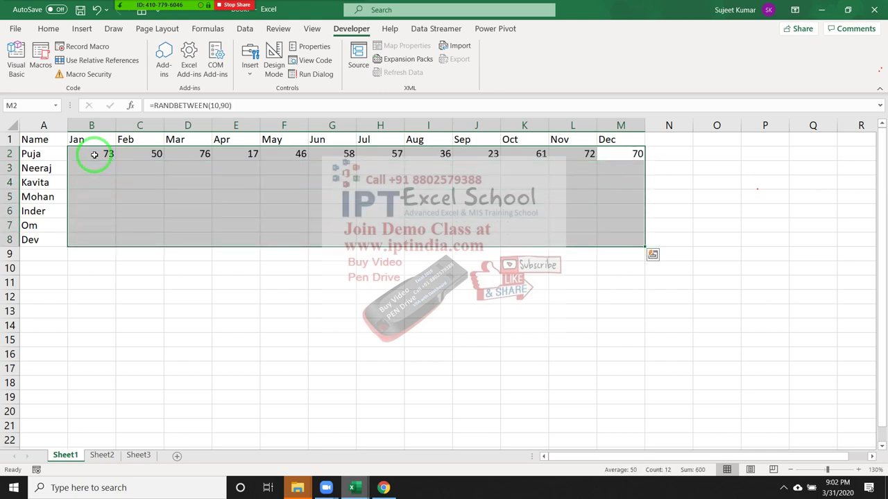
key("ctrl+d")
- Copy the B2:M8 block and paste it back as fixed values
key("ctrl+c")
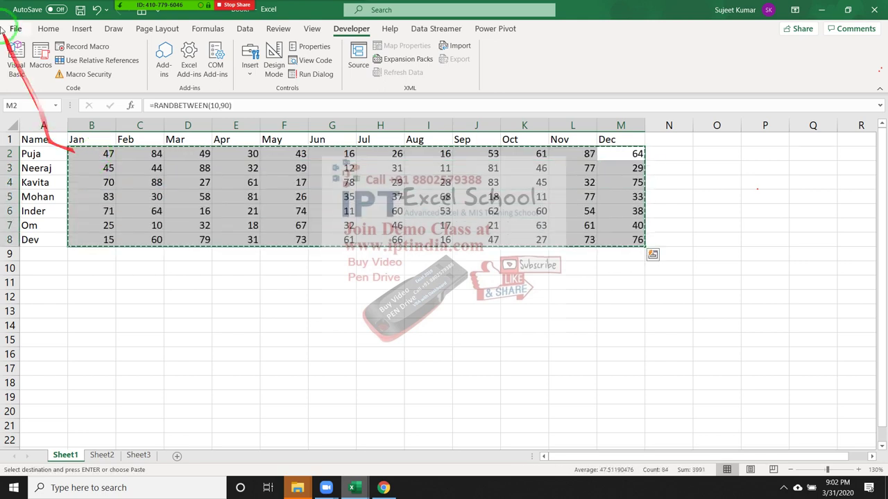
left_click(46, 28)
left_click(16, 70)
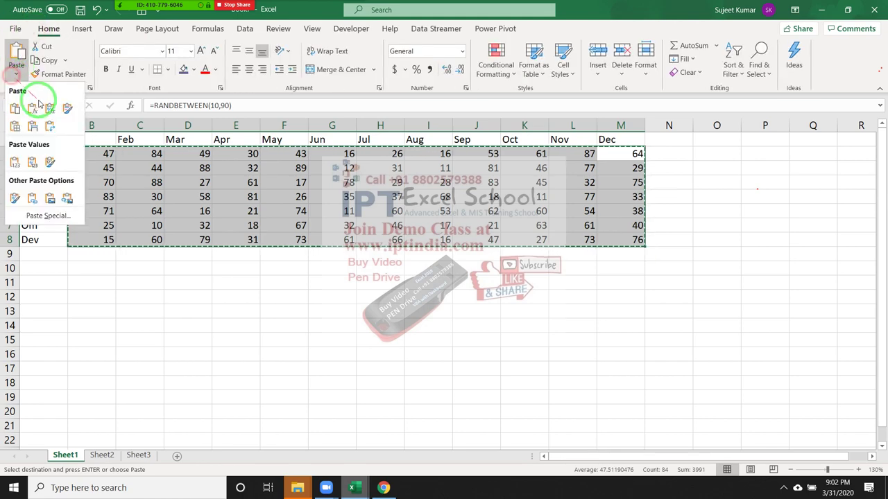
left_click(14, 161)
left_click(108, 269)
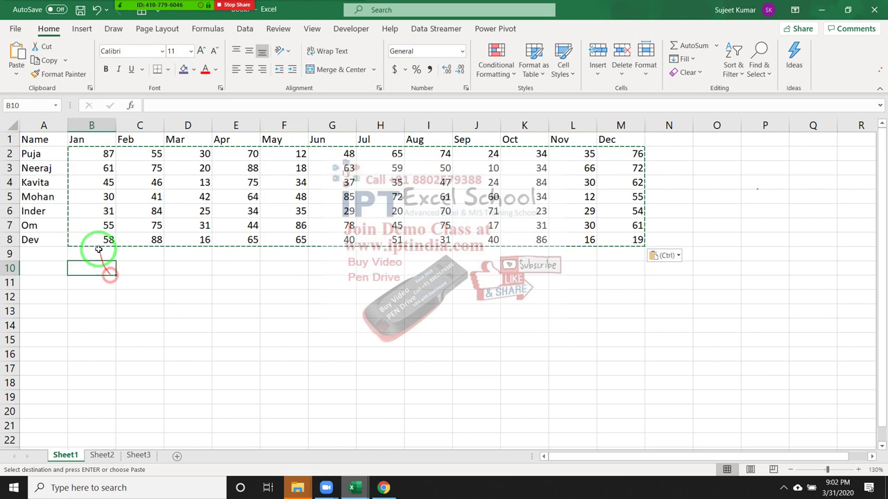
left_click(153, 197)
- Mute all Zoom meeting participants, then return to the worksheet at A12
left_click(139, 8)
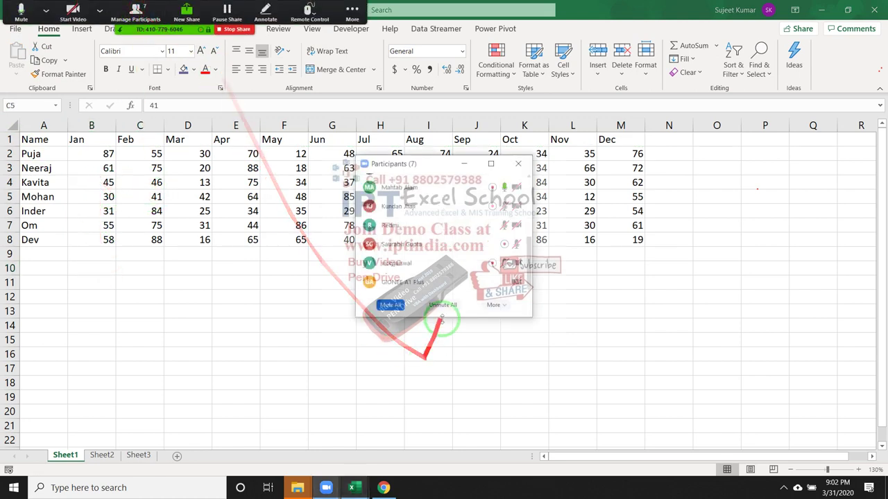
left_click(399, 309)
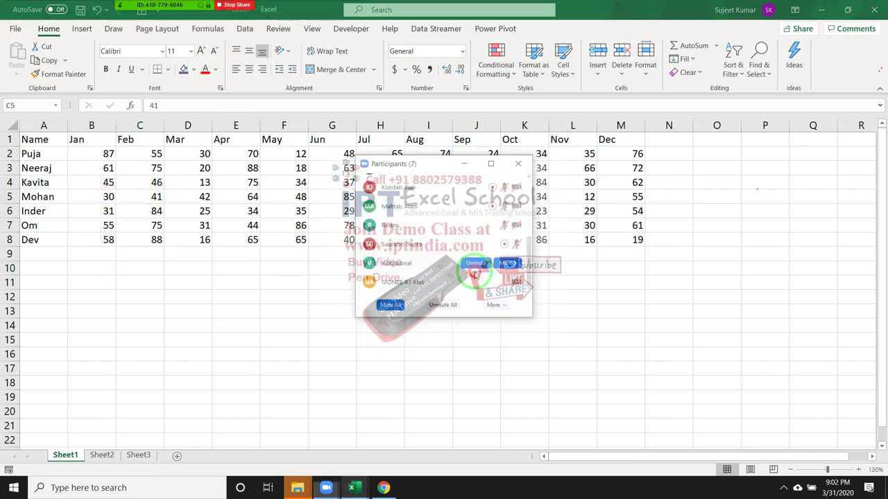
left_click(533, 197)
left_click(518, 164)
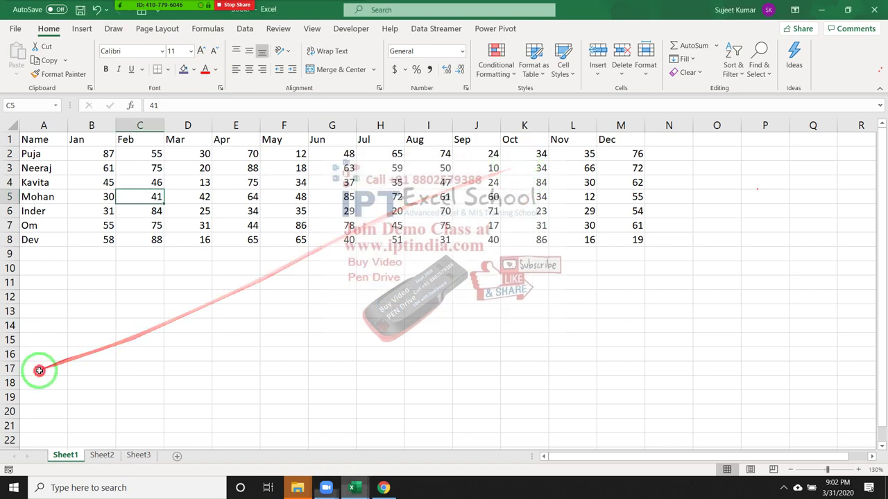
left_click(102, 276)
left_click(34, 294)
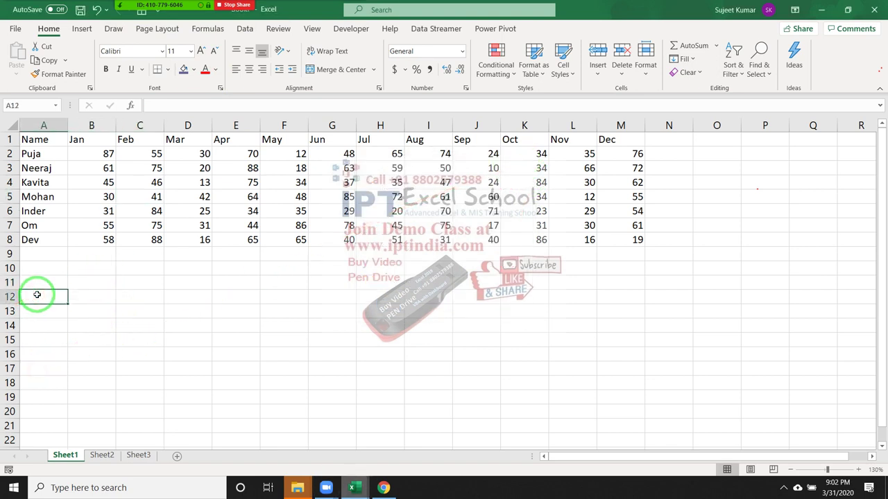
- Enter Name in A12, Jan in B12 and Puja in A13
type("Name")
left_click(37, 295)
key("Tab")
type("Jan")
key("Down")
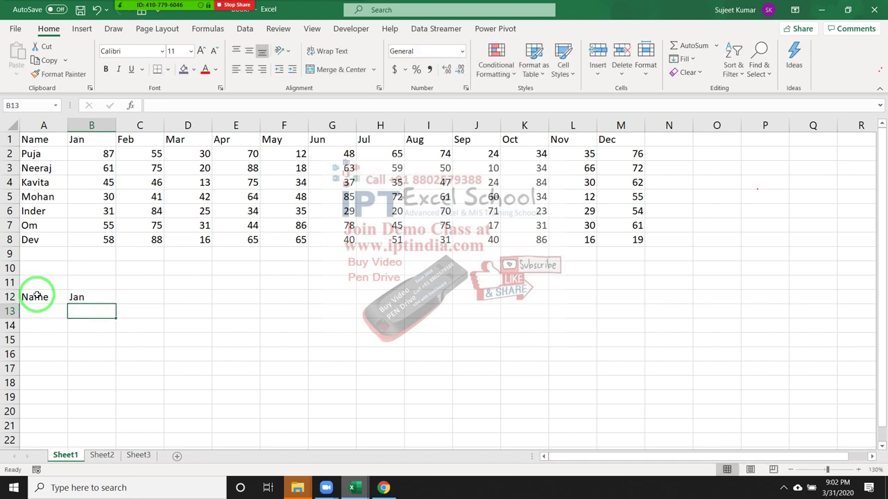
key("Left")
type("Puja")
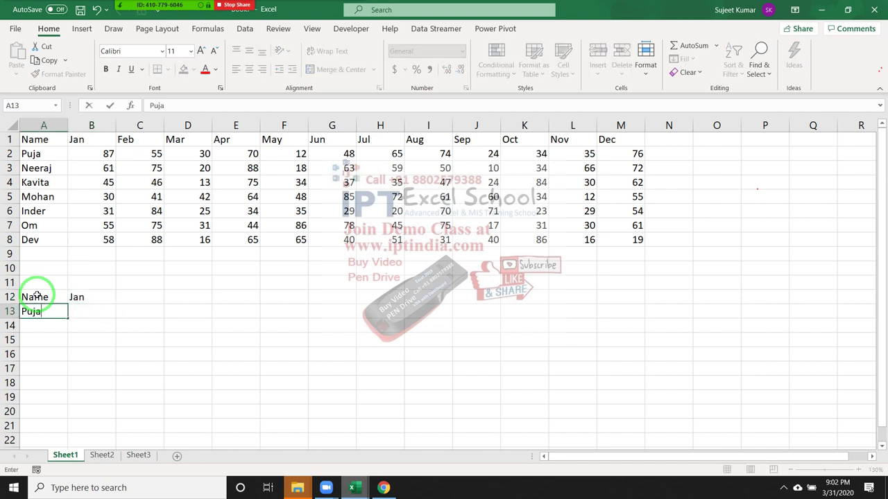
key("Return")
key("Up")
key("Right")
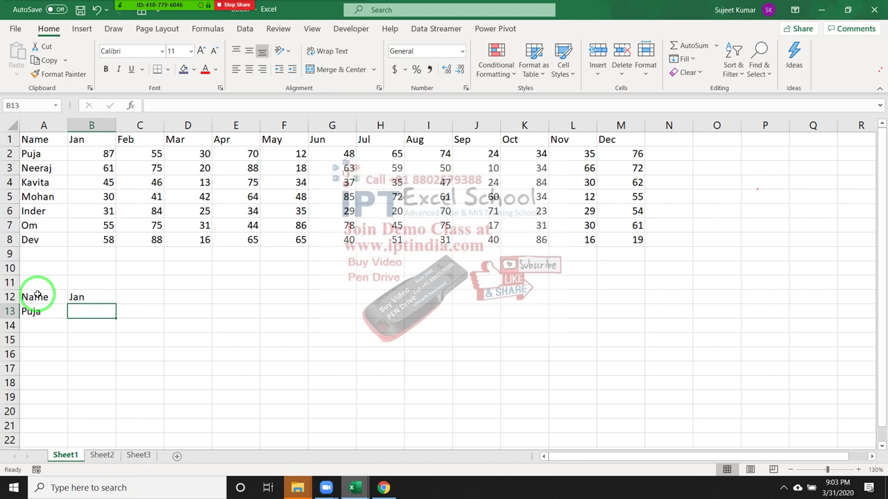
- Put the label Q in B11 and the index number 1 in B12
key("Up")
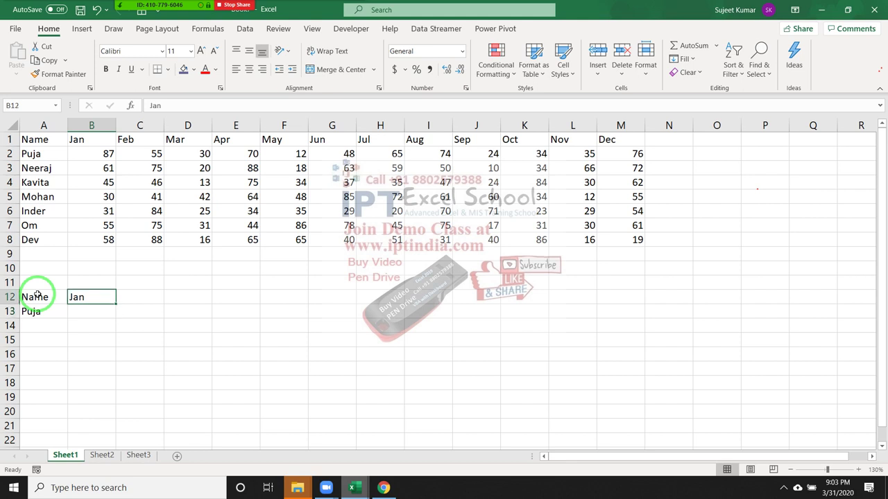
type("Q")
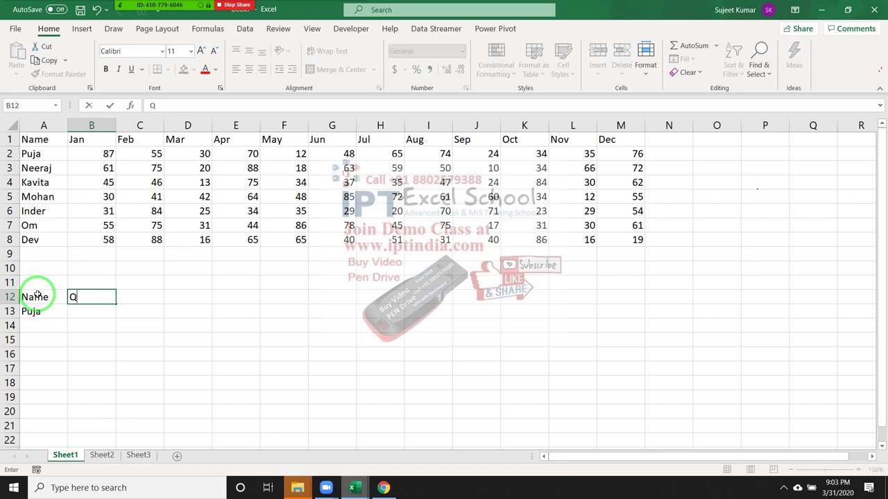
key("Escape")
key("Up")
type("Q")
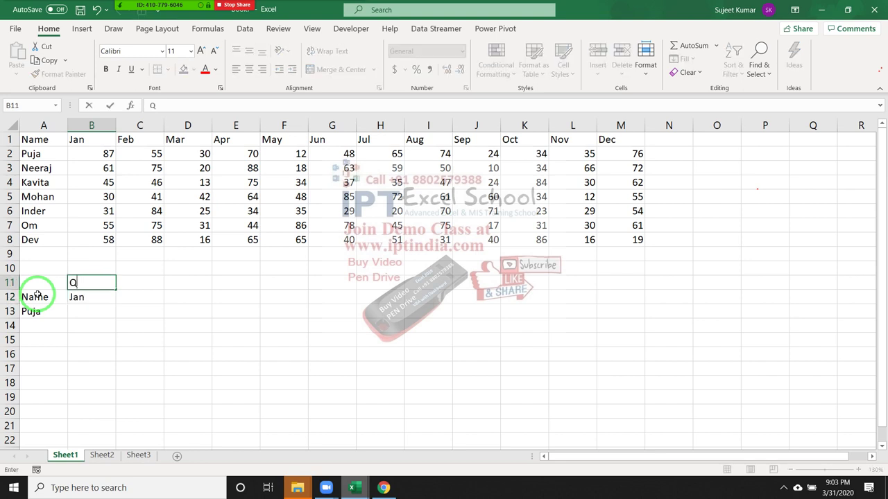
key("Return")
type("1")
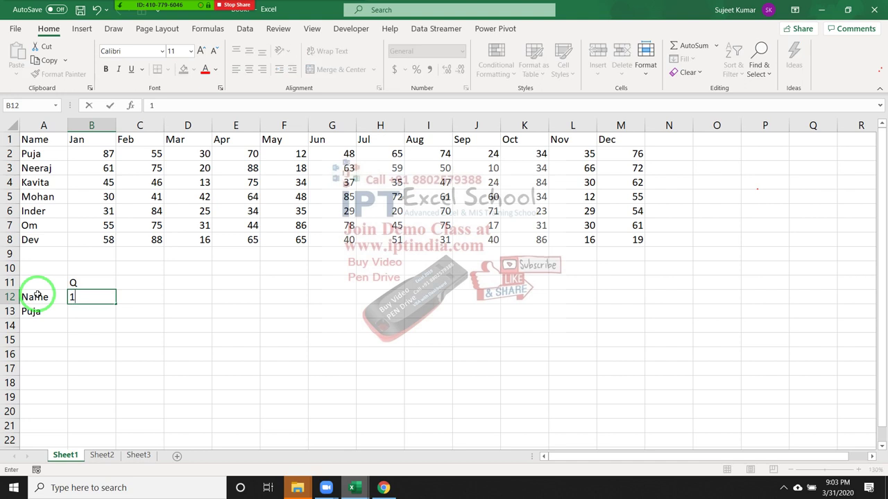
key("Return")
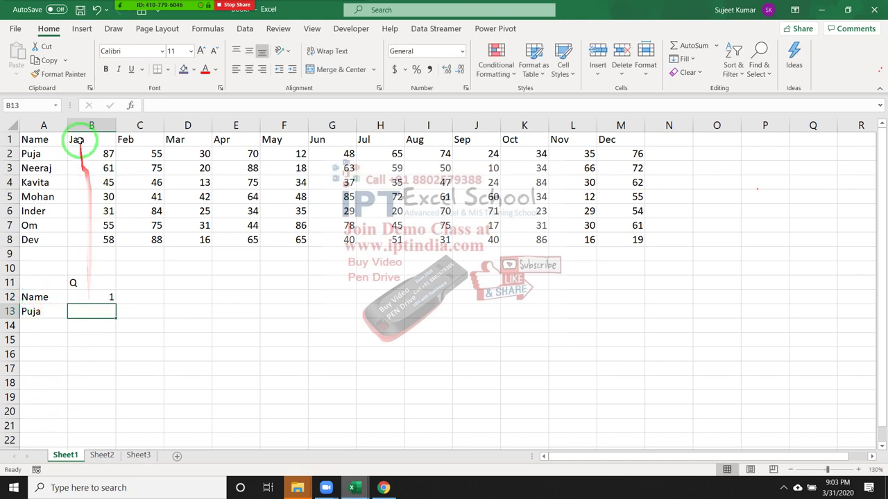
left_click_drag(77, 140, 194, 233)
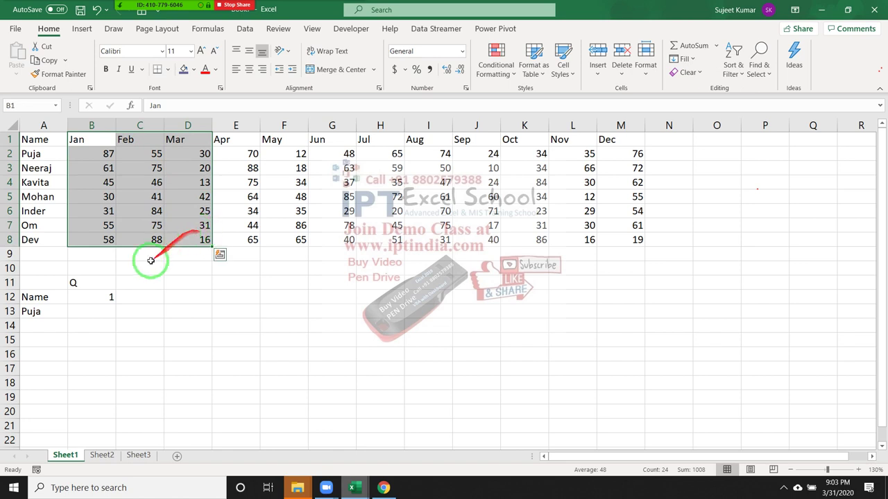
left_click(141, 297)
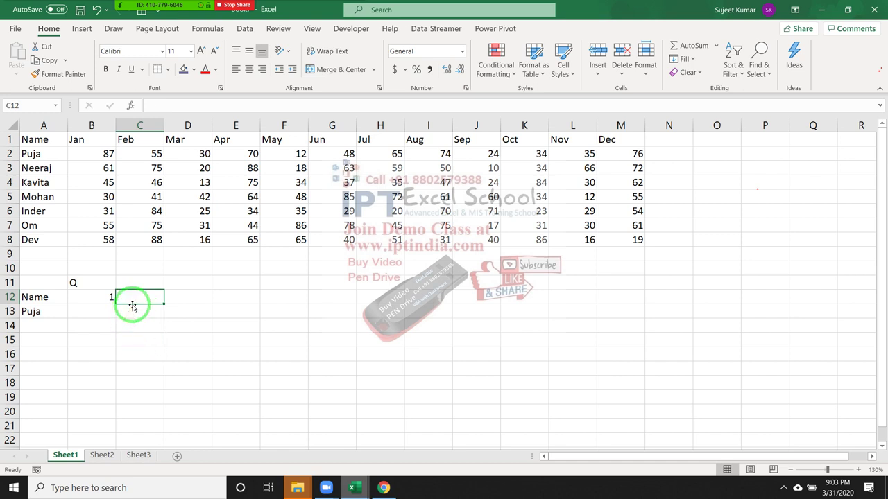
- Type =CHOOSE(B12,"JAN","APR", in C12, then open the Zoom group chat
type("=ch")
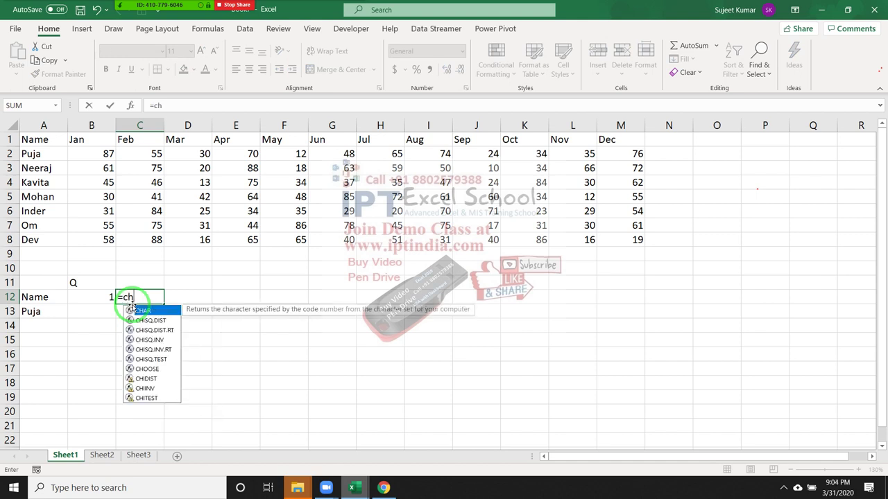
type("oo")
double_click(131, 309)
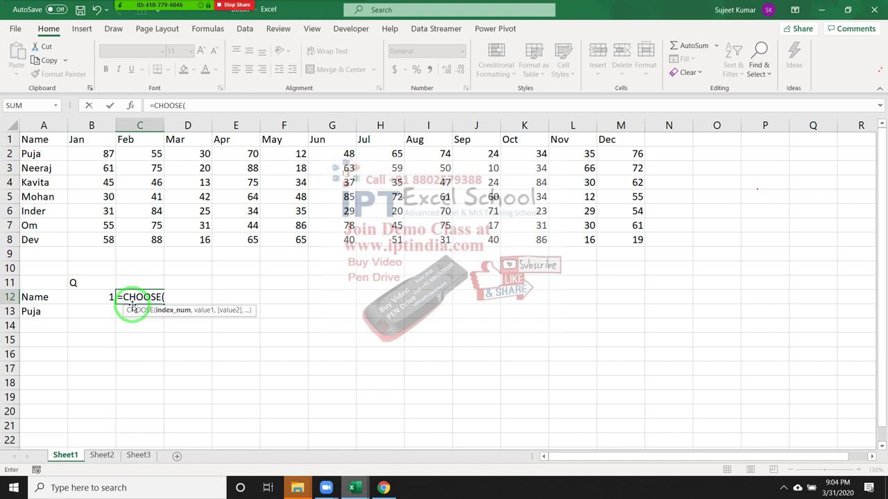
key("Left")
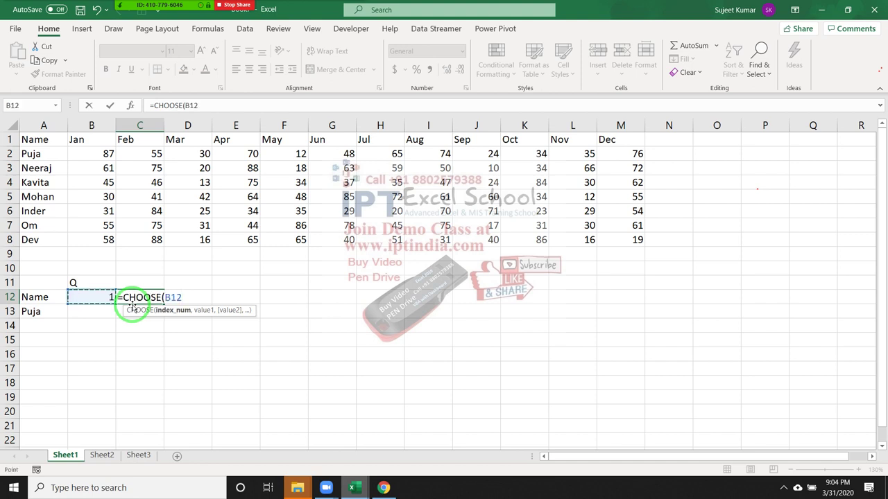
type(",")
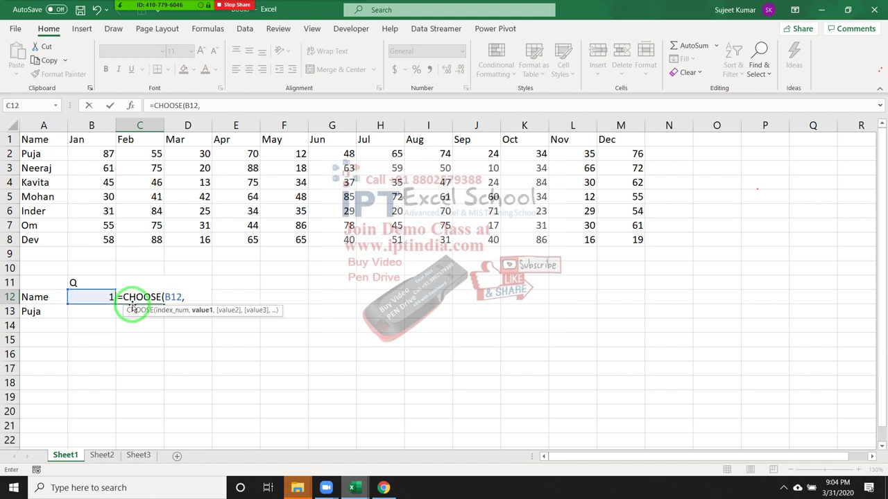
type("\"J")
type("AN\",")
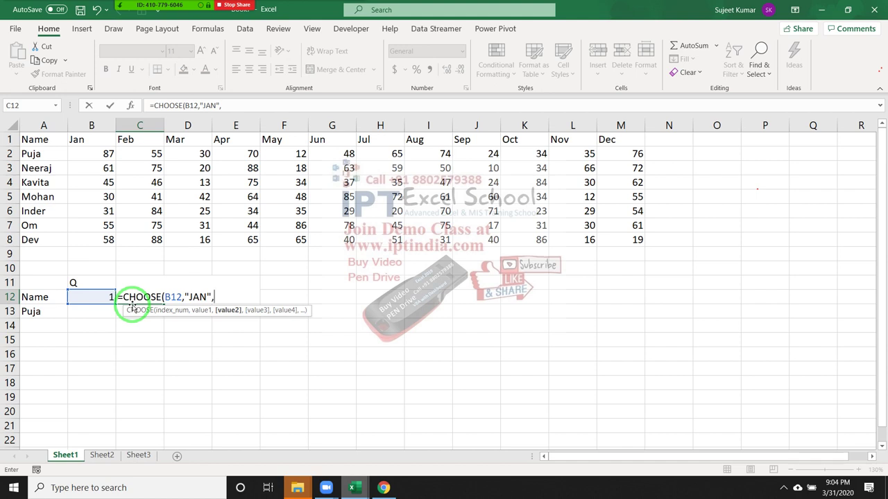
type("\"")
type("AP")
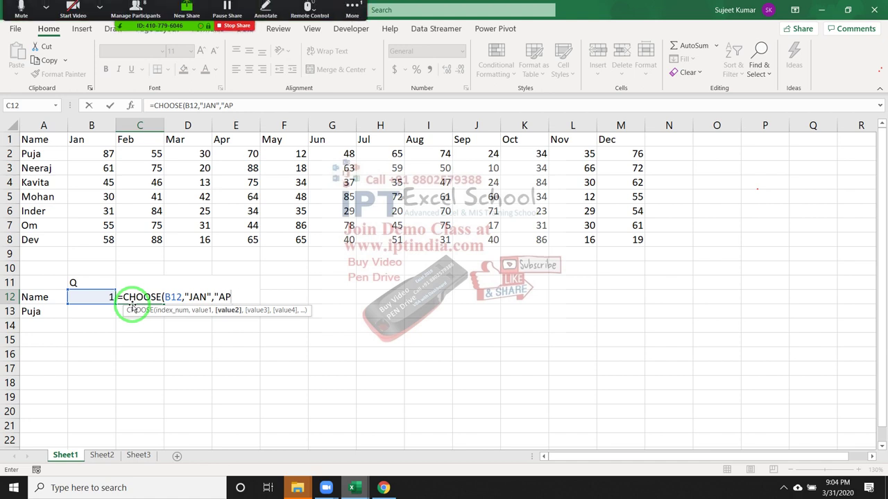
type("R\",")
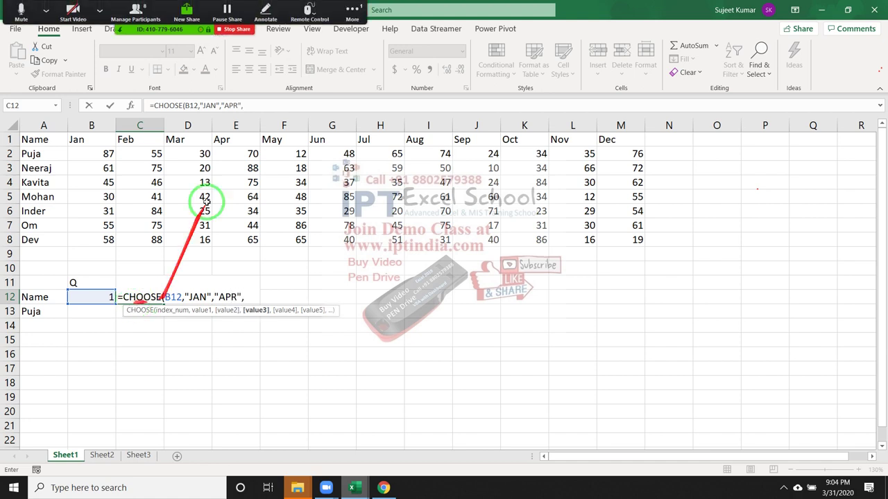
left_click(352, 12)
left_click(361, 33)
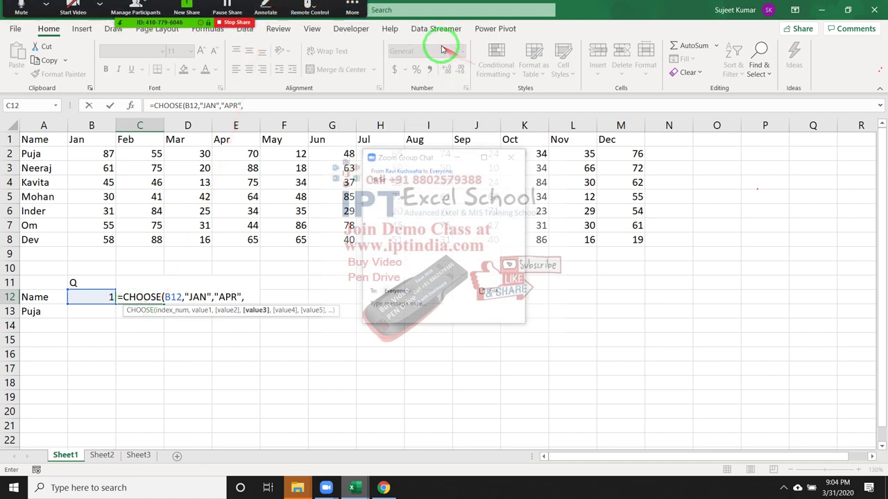
- Close the Zoom chat and participants windows and resume editing the C12 formula
left_click(511, 156)
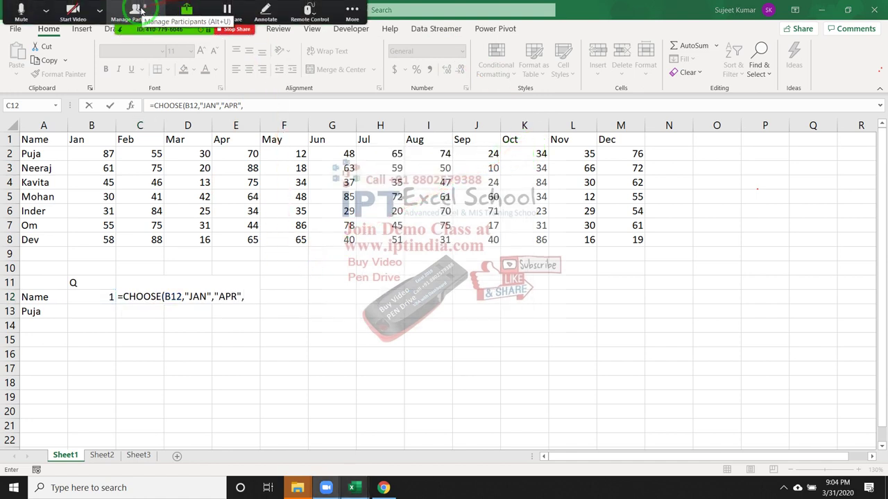
left_click(136, 11)
left_click(517, 244)
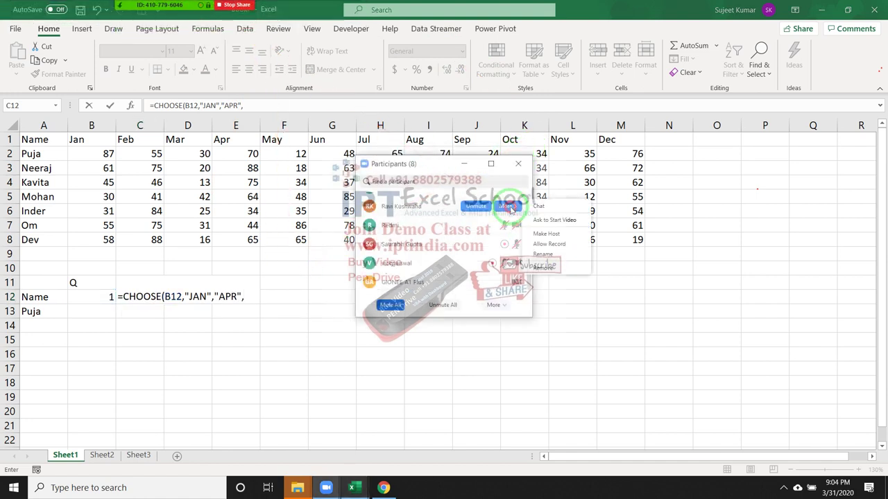
left_click(548, 251)
left_click(507, 226)
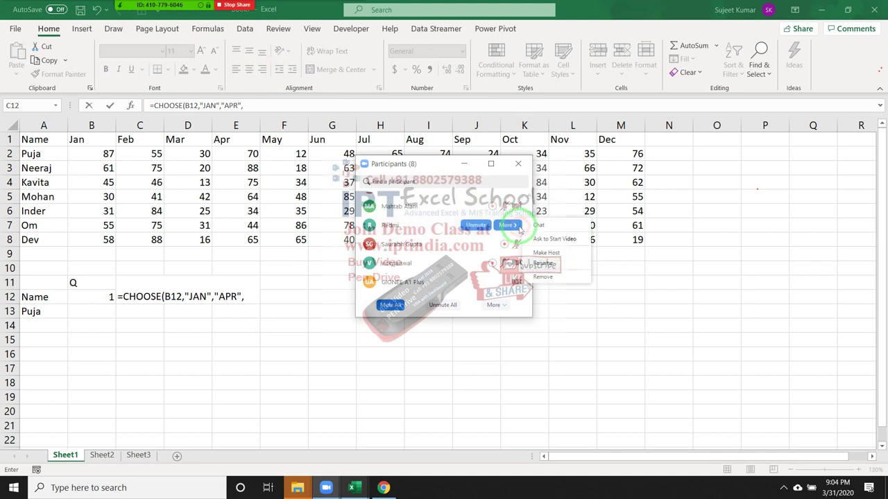
left_click(519, 164)
left_click(252, 290)
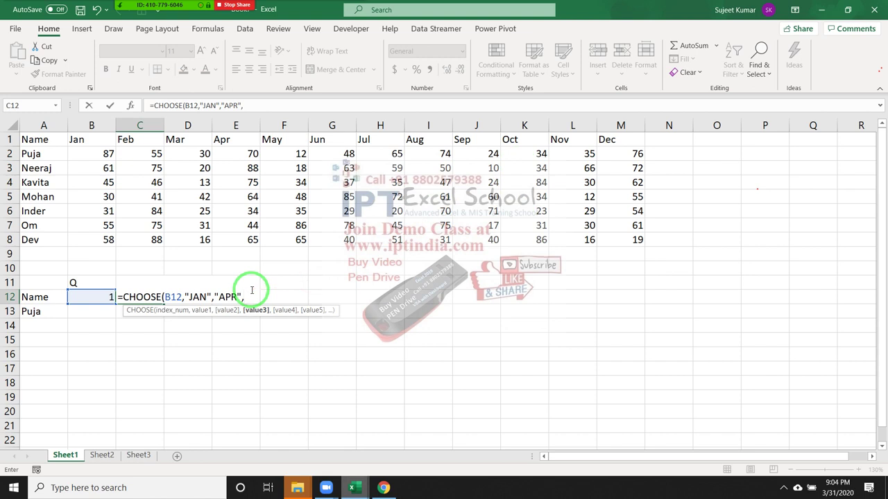
- Complete C12 as =CHOOSE(B12,"JAN","APR","Jul","Oct") and enter it
type("\"")
type("U")
type("\",\"Oct")
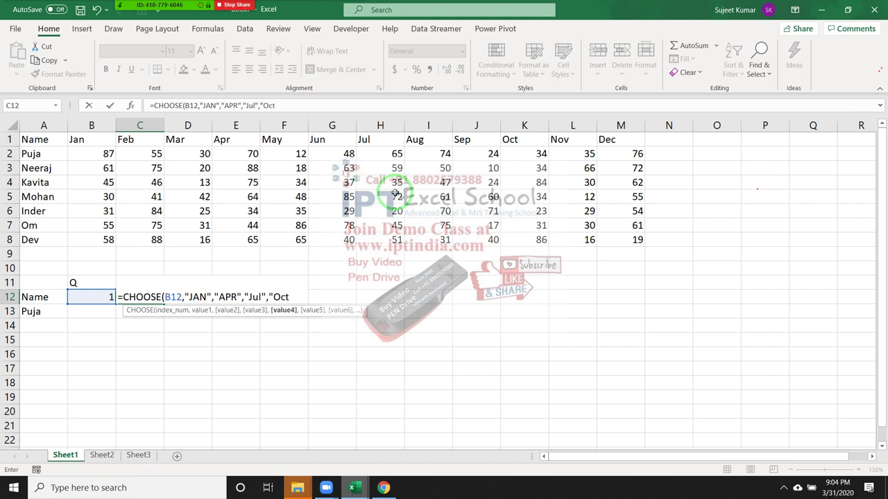
type(")")
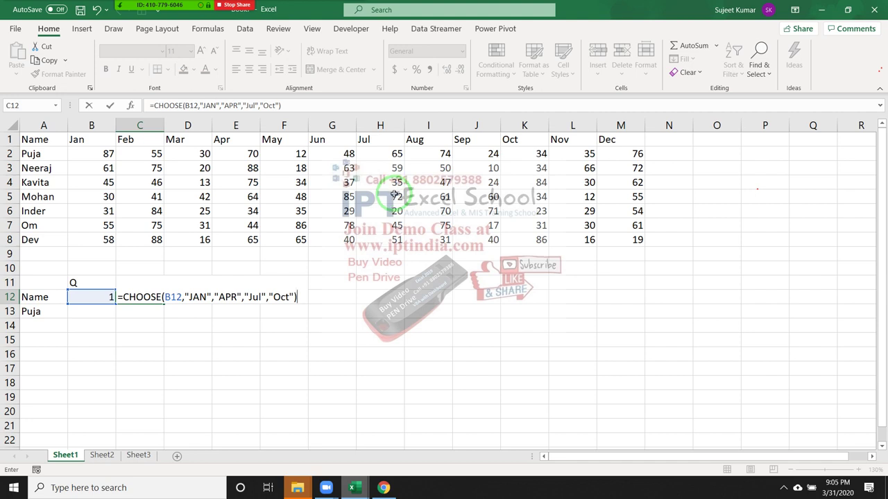
key("Return")
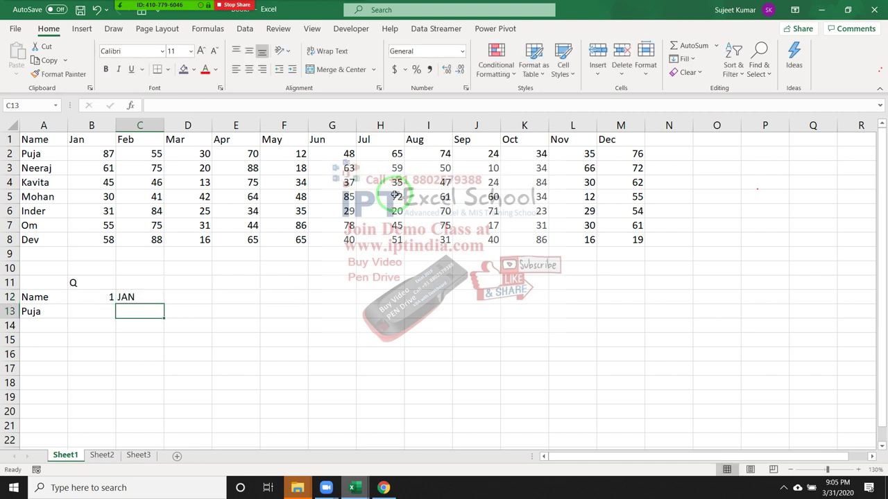
- Test the CHOOSE result by setting B12 to 2, 3, then back to 1
key("Up")
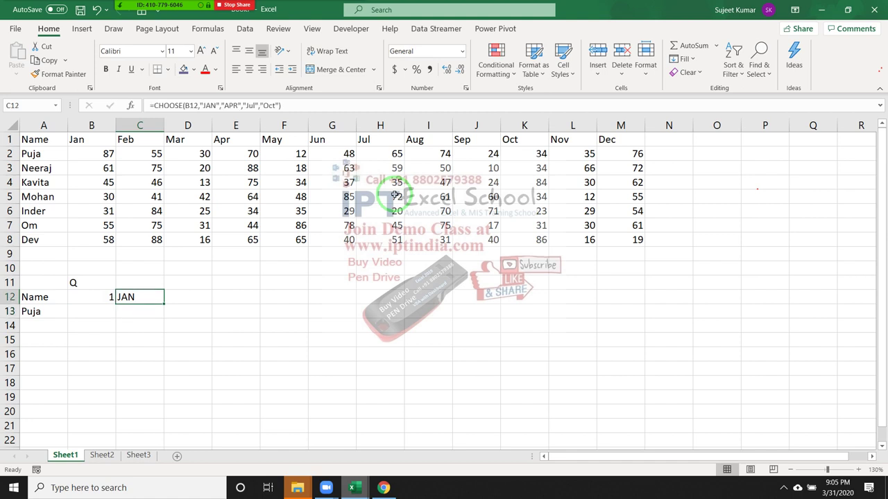
key("Left")
type("2")
key("Return")
key("Up")
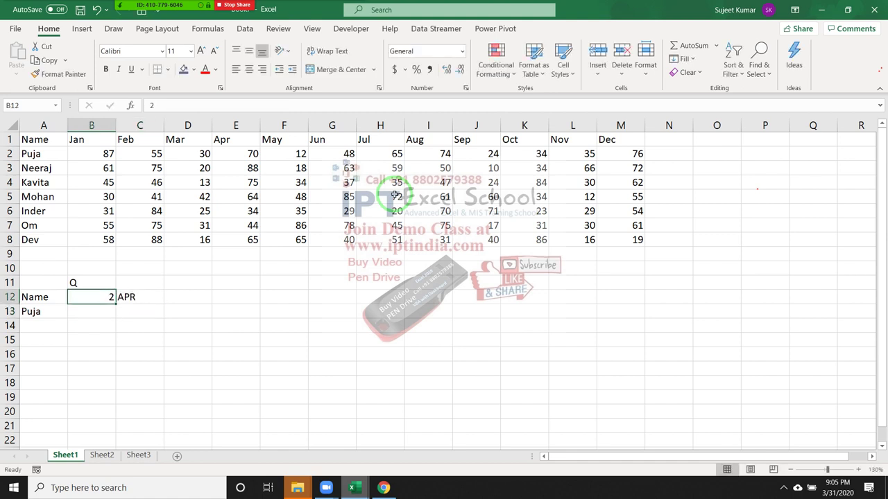
type("3")
key("Return")
key("Up")
type("1")
key("Tab")
key("Right")
- Enter =MATCH(C12,1:1,0) in D12, returning 2 as JAN's column position
type("\\")
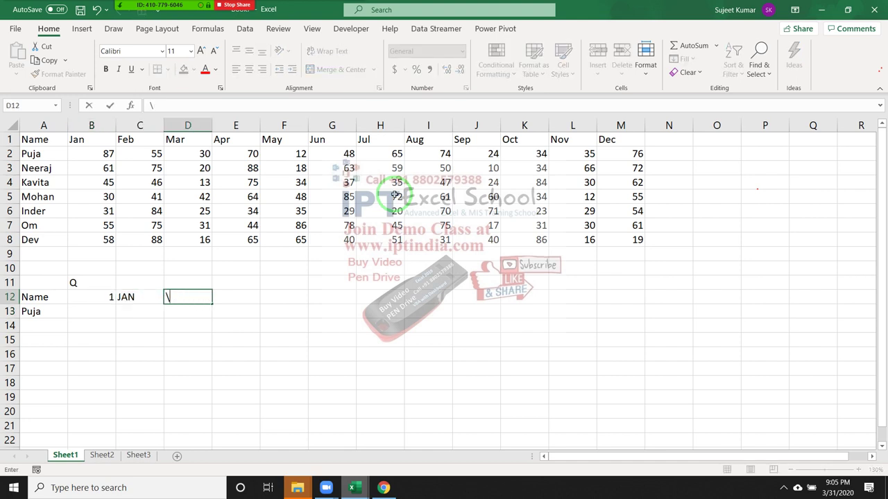
type("=m")
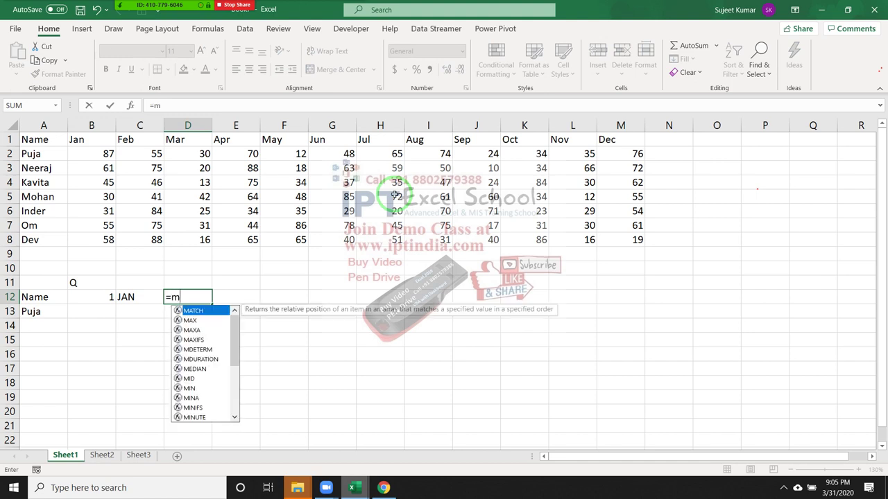
type("at")
key("Tab")
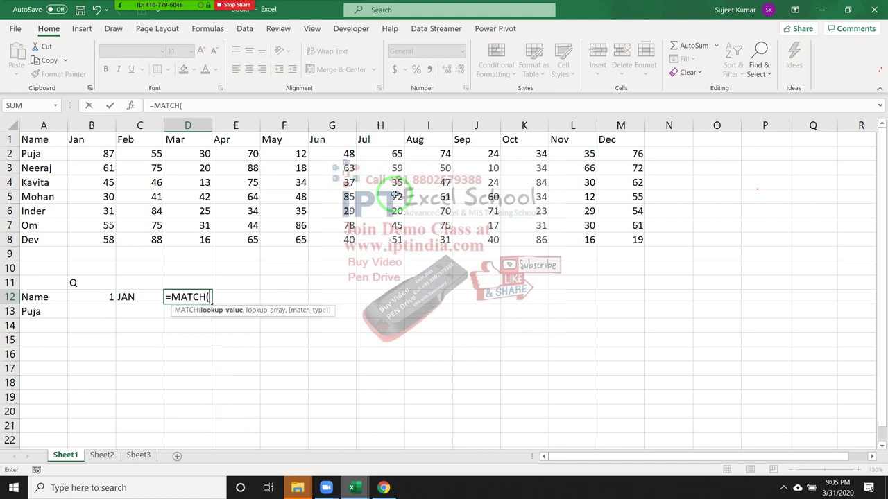
left_click(139, 297)
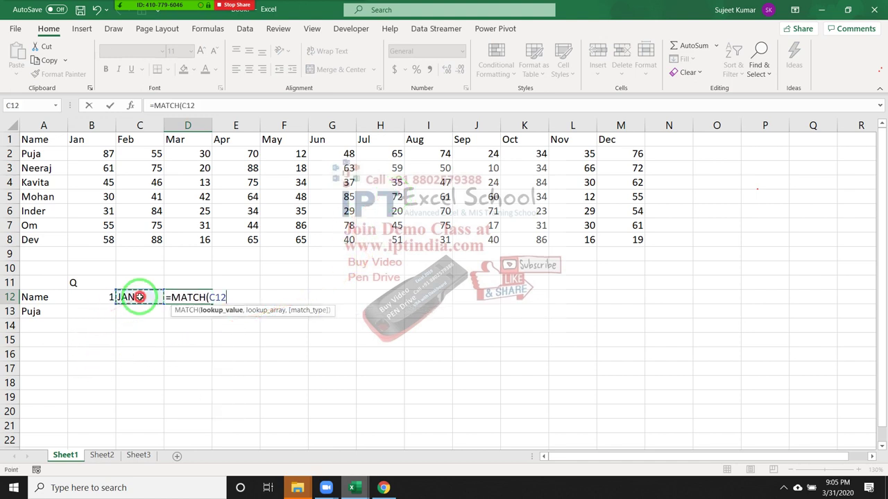
type(",")
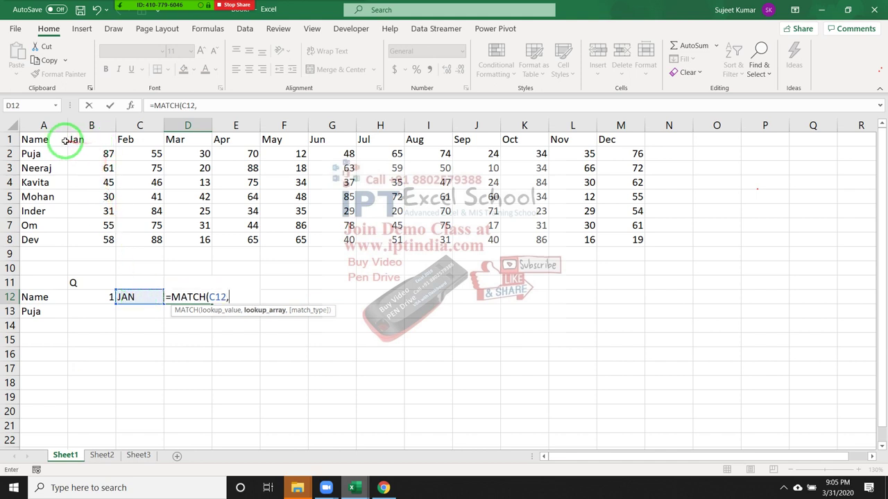
left_click(14, 136)
type(",0")
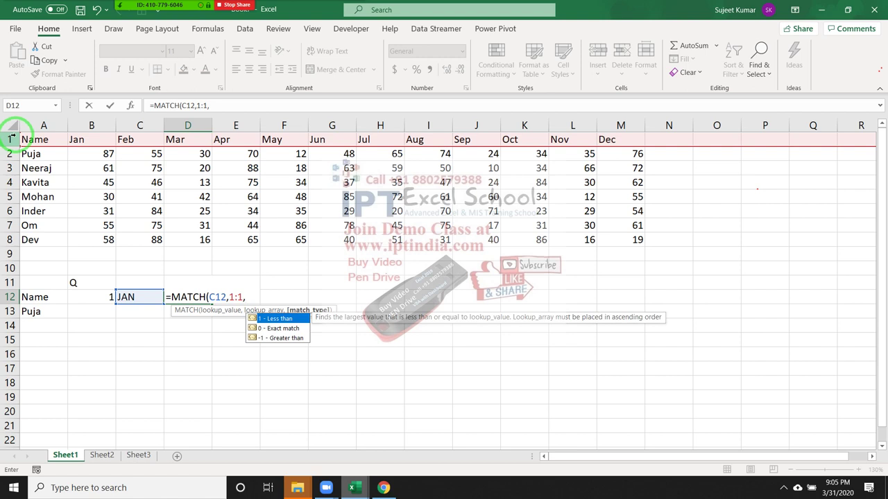
type(")")
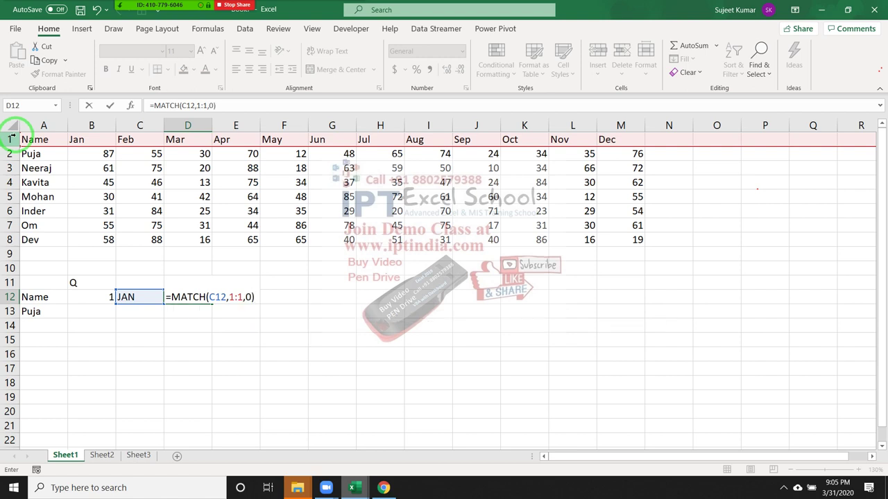
key("Return")
key("Up")
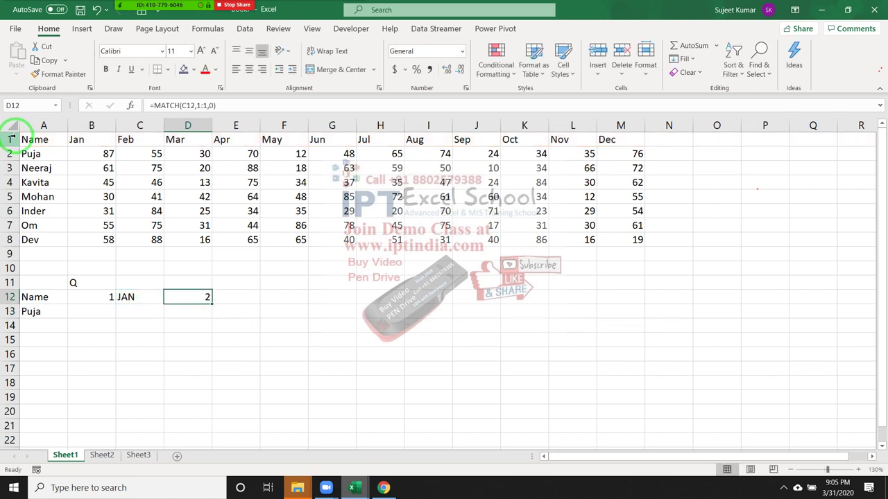
left_click(130, 297)
left_click(182, 297)
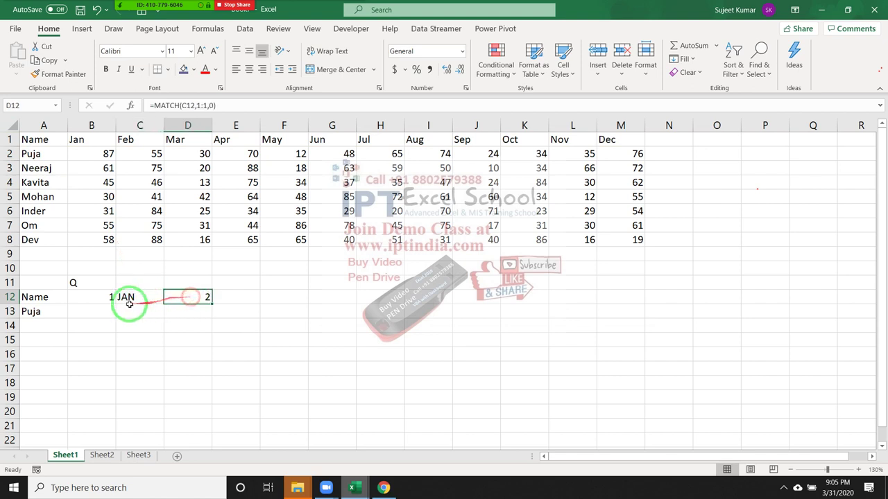
left_click(106, 309)
- Enter =MATCH(A13,A1:A8,0) in B13, returning 2 as Puja's row position
type("ma")
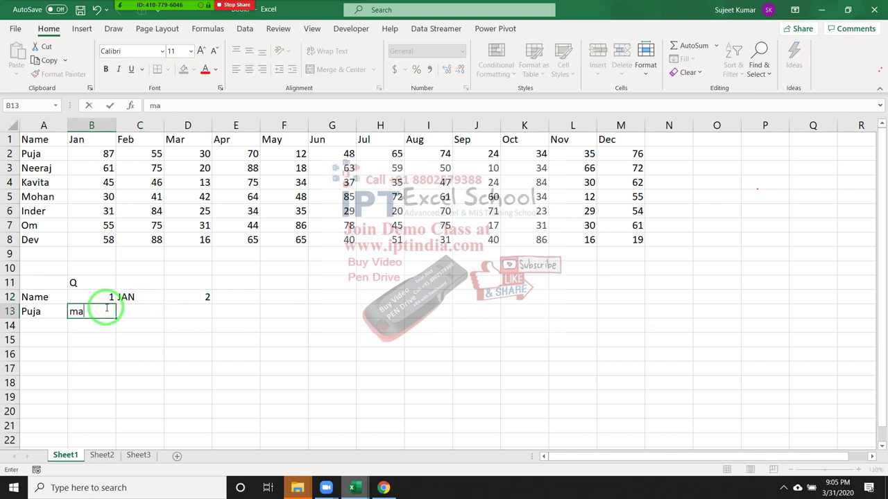
type("=")
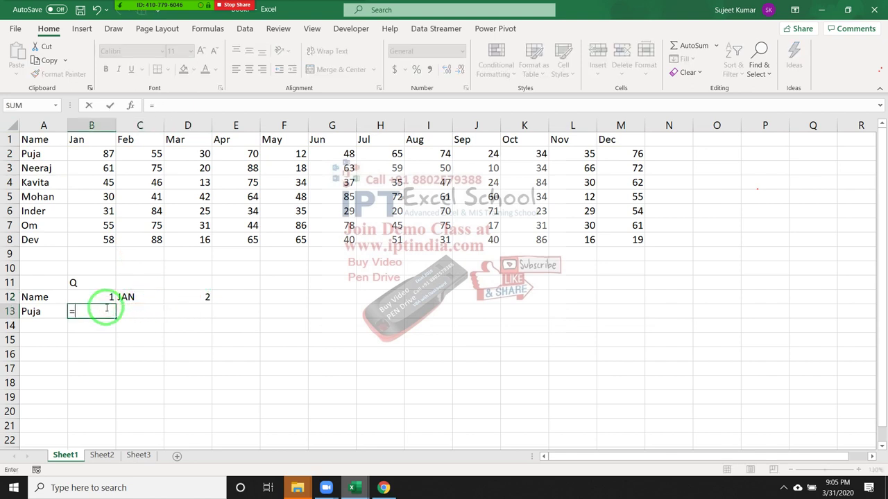
type("mat")
key("Tab")
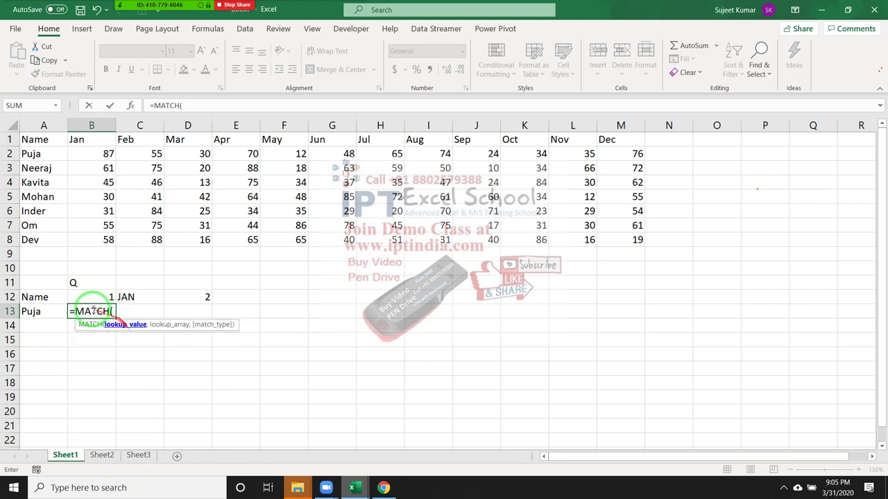
left_click(44, 312)
type(",")
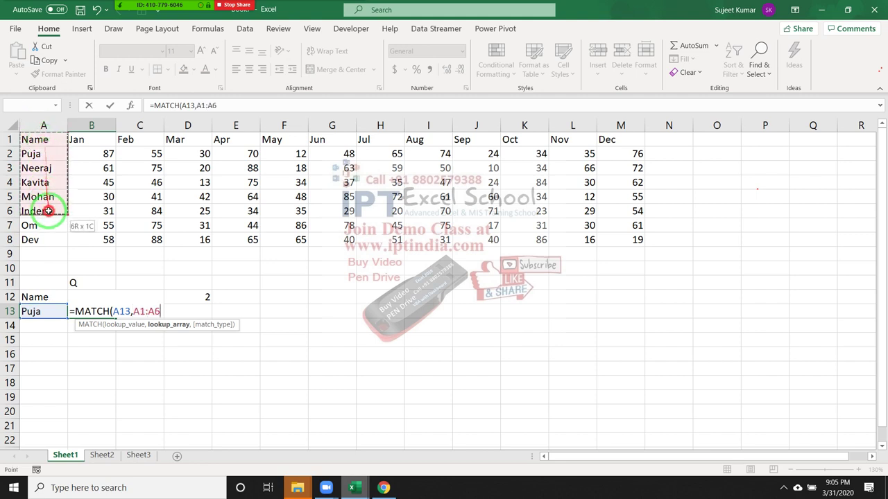
left_click_drag(43, 139, 54, 240)
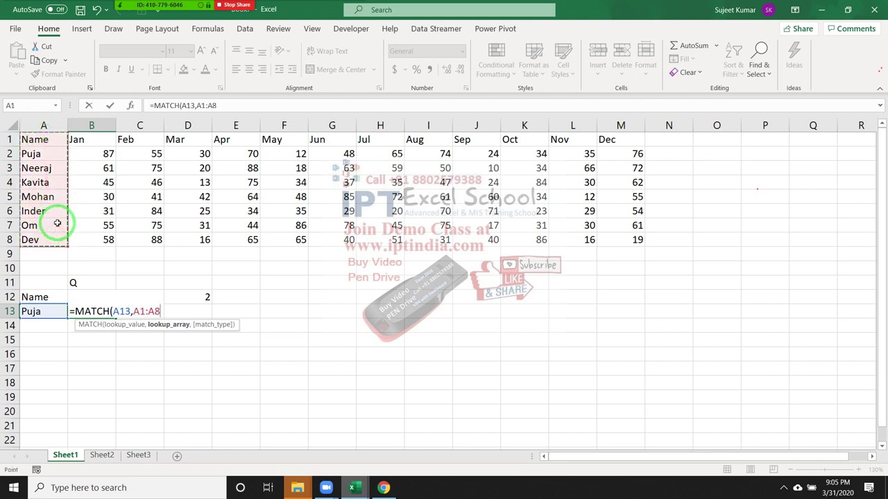
type(",0)")
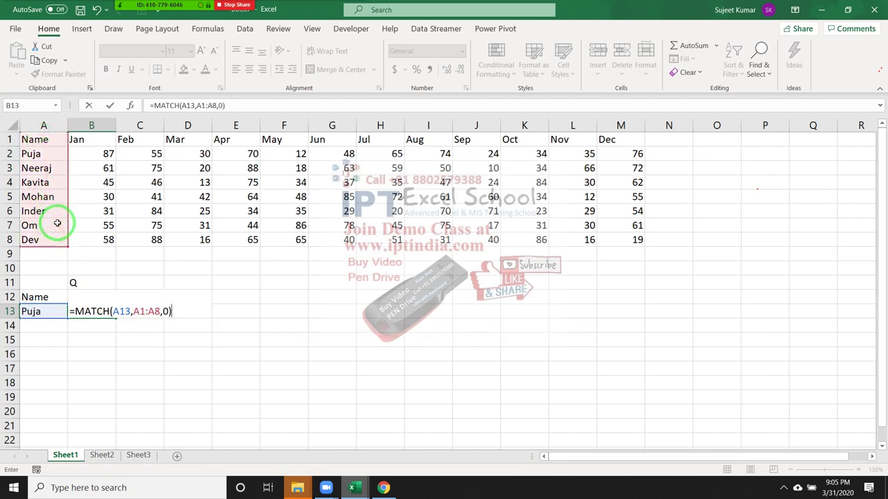
key("Return")
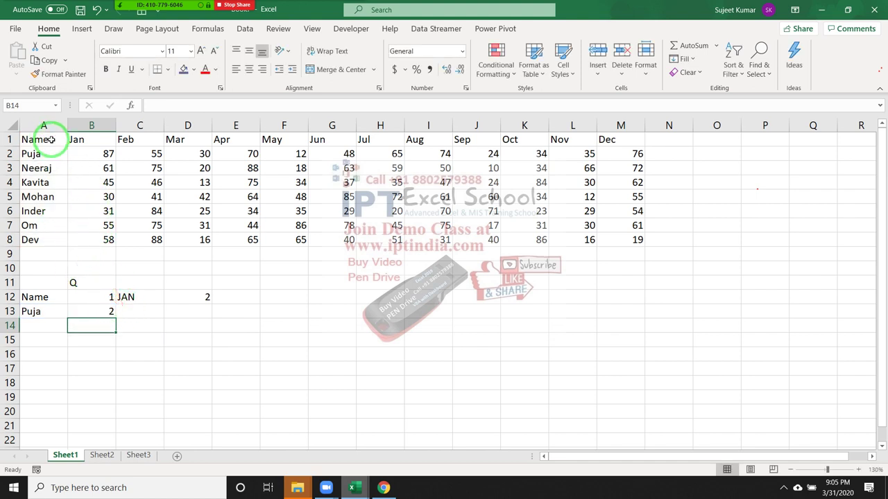
left_click(38, 153)
- Start =ADDRESS(B13, ...) in C13 with C12 as the column argument, giving #VALUE!
left_click(85, 152)
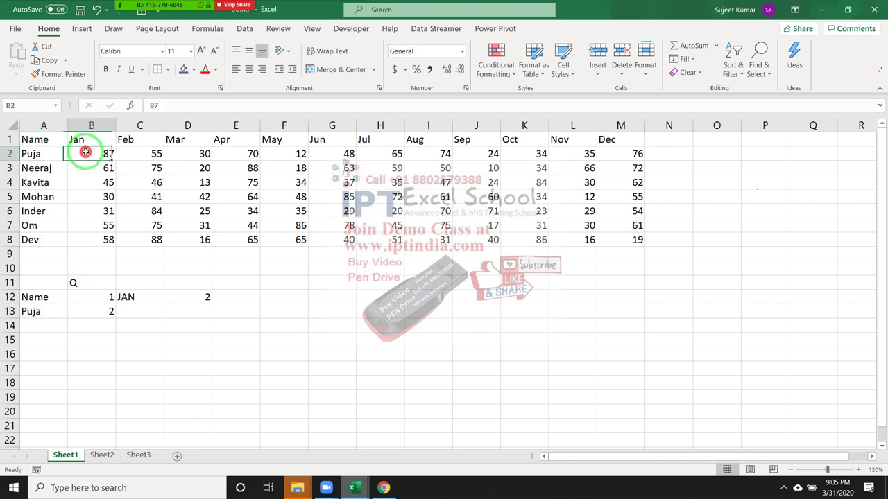
left_click(158, 311)
type("=")
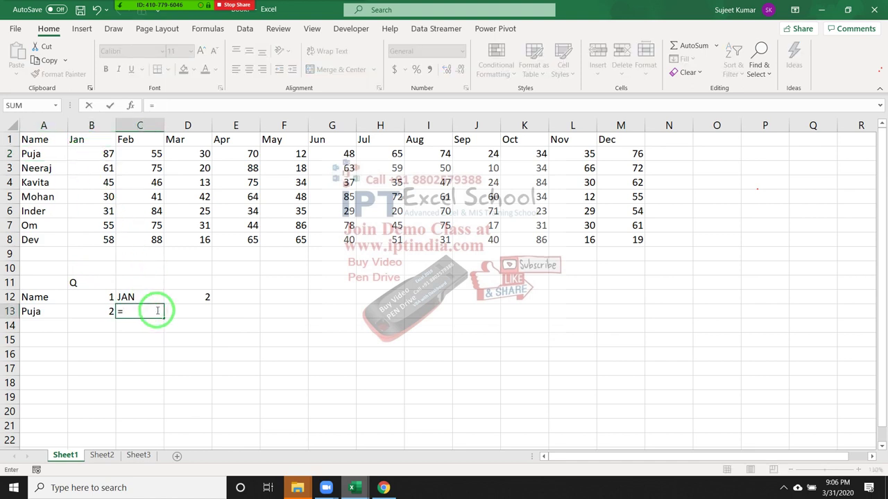
type("add")
key("Tab")
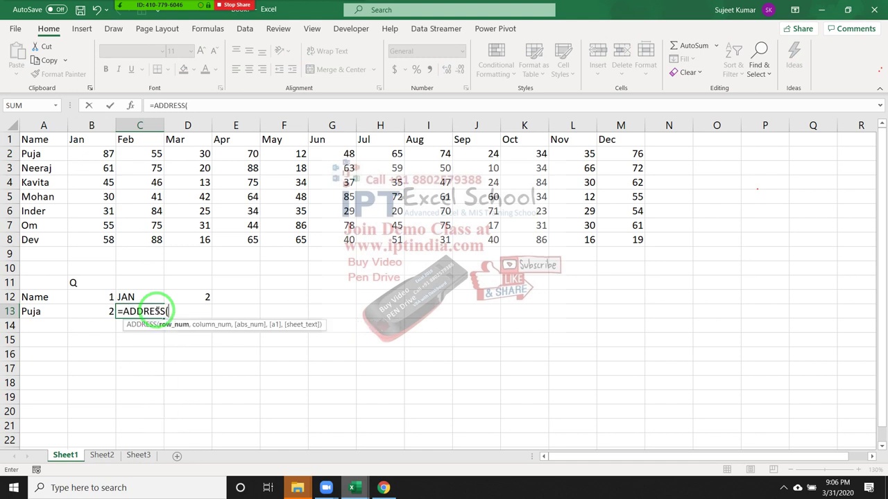
left_click(108, 312)
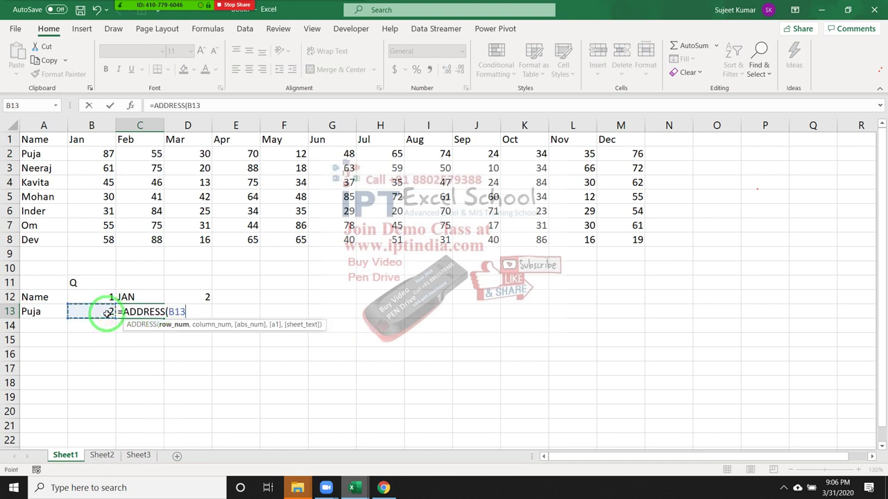
type(",")
left_click(150, 280)
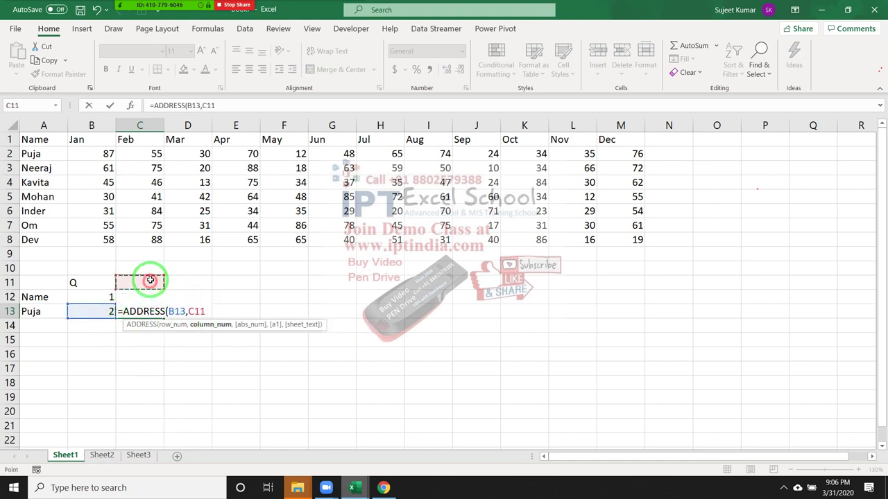
key("Down")
key("Return")
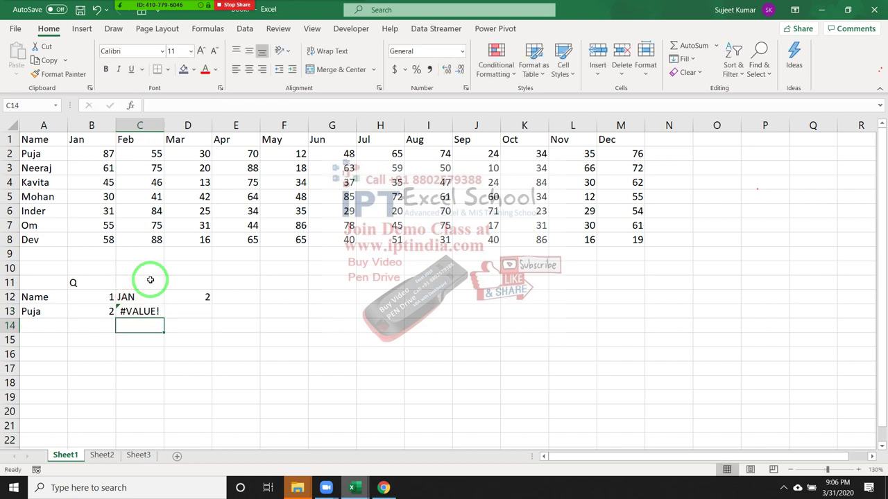
key("Up")
- Change the column argument to D12 so =ADDRESS(B13,D12) returns $B$2
left_click(194, 106)
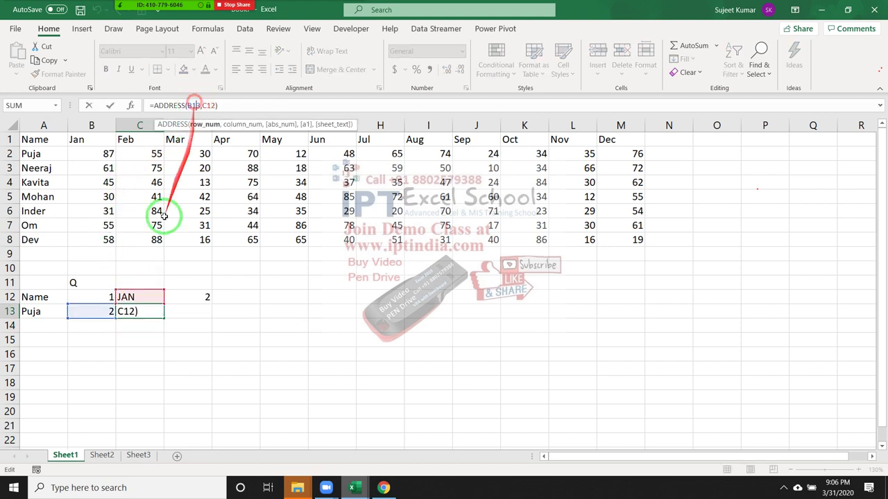
left_click(191, 297)
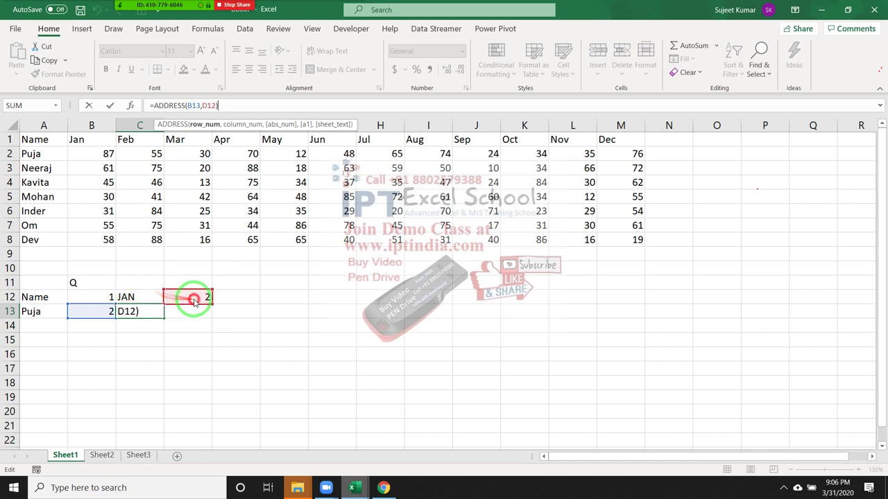
key("Return")
key("Up")
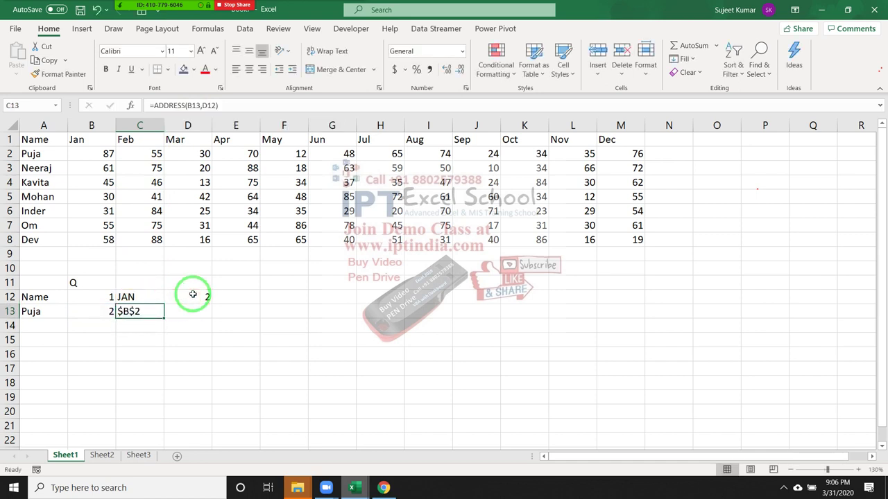
left_click(195, 310)
- Enter =ADDRESS(B13,D12+2) in D13 so it returns $D$2
type("=")
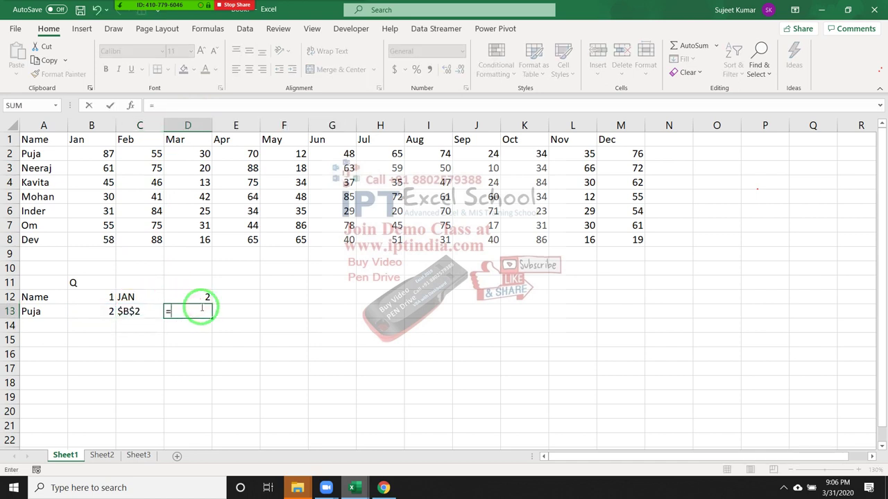
type("add")
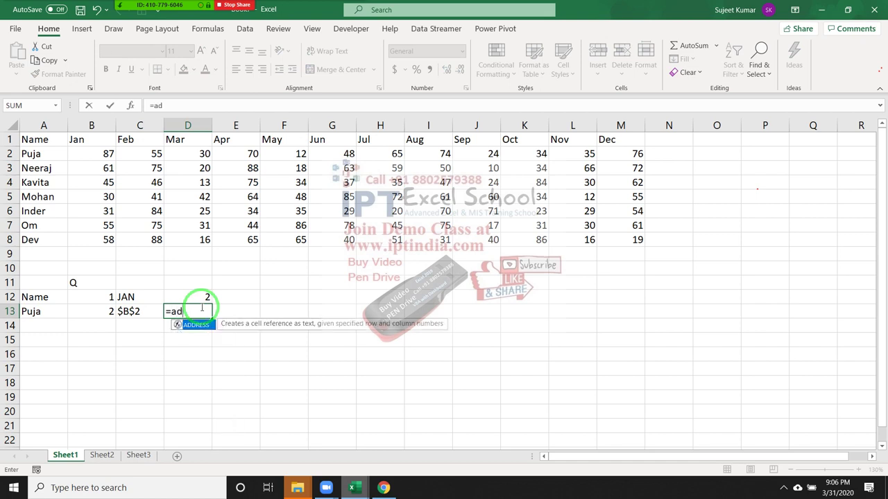
key("Tab")
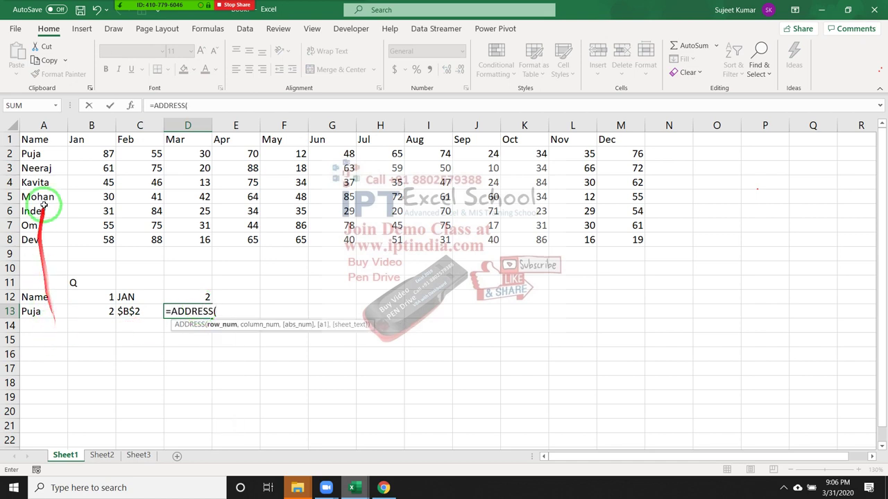
left_click(30, 125)
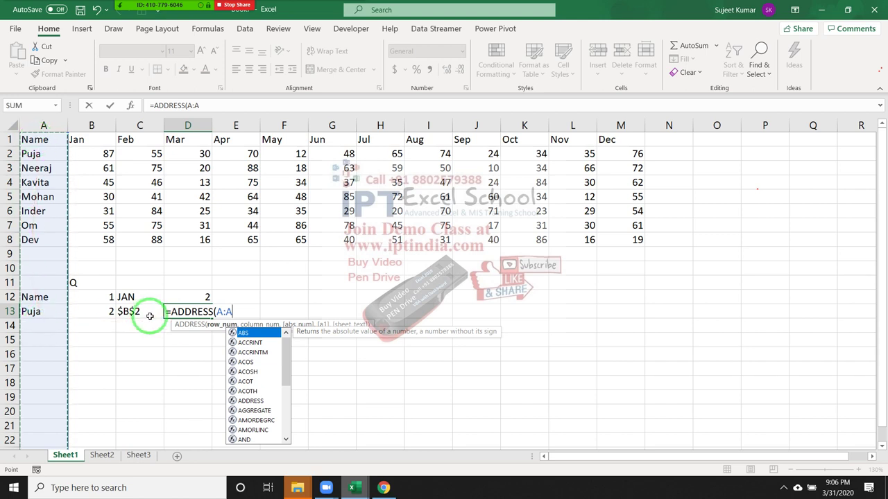
left_click(100, 313)
type(",")
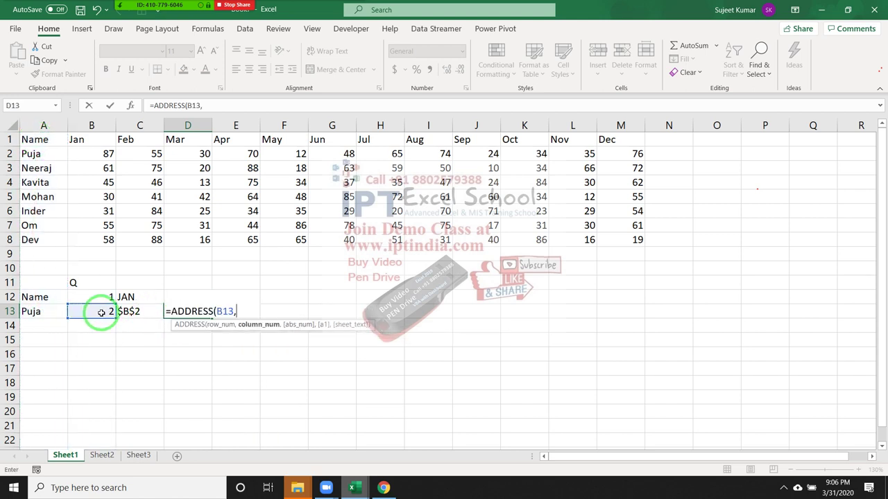
left_click(125, 297)
key("Right")
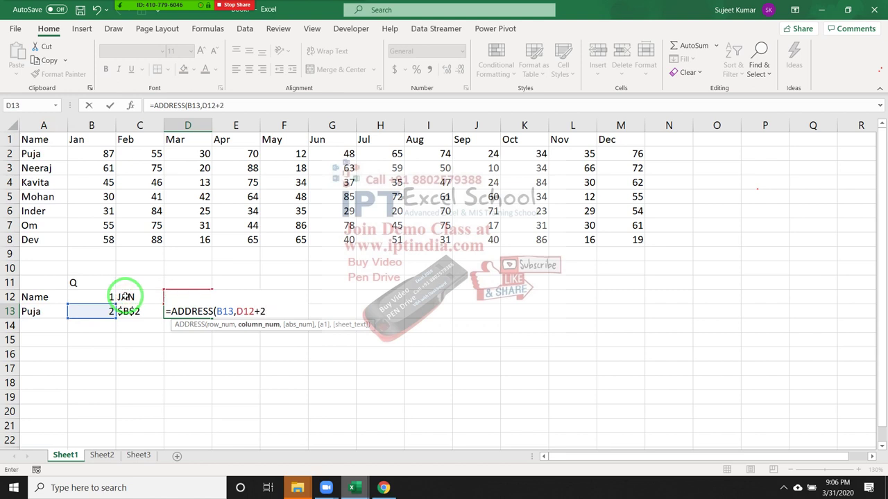
key("Return")
key("Up")
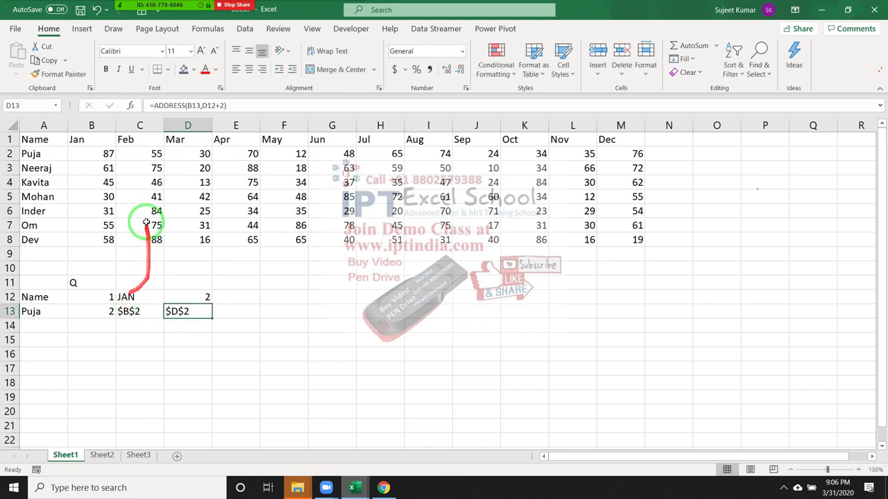
- Try SUM formulas over Puja's Jan–Mar values B2:D2 and in E13, then cancel both
left_click_drag(97, 153, 168, 155)
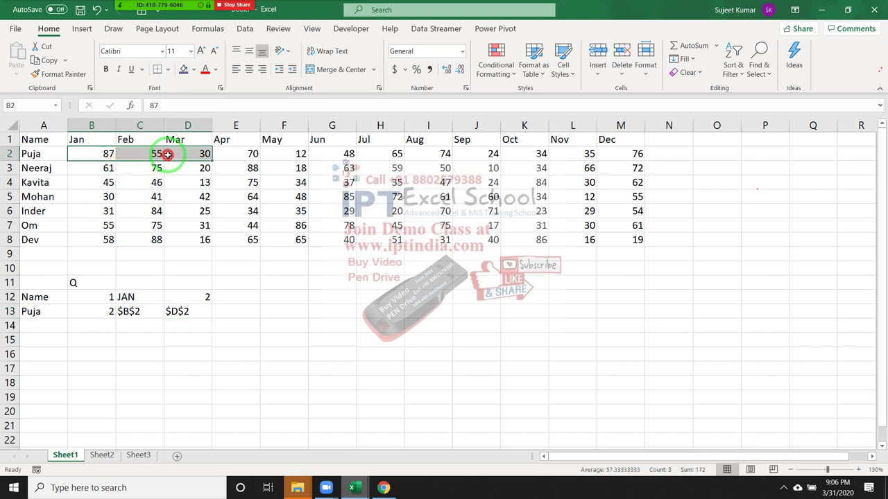
left_click(195, 327)
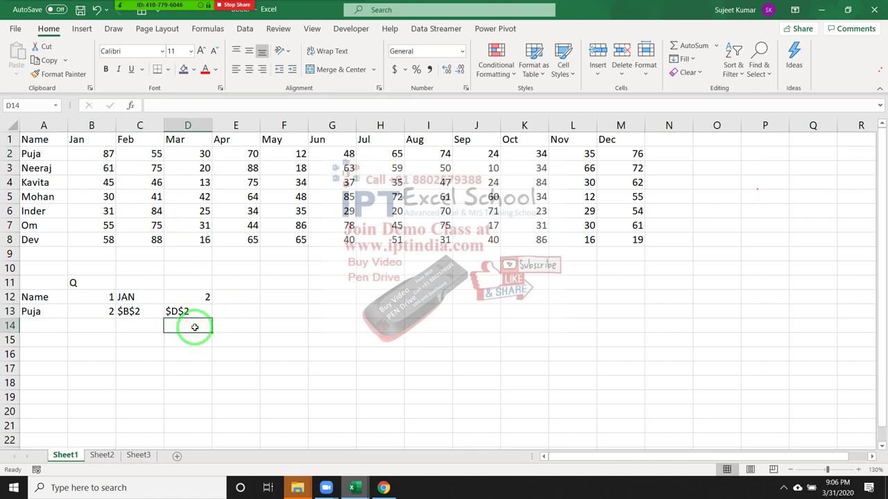
type("=su")
key("Tab")
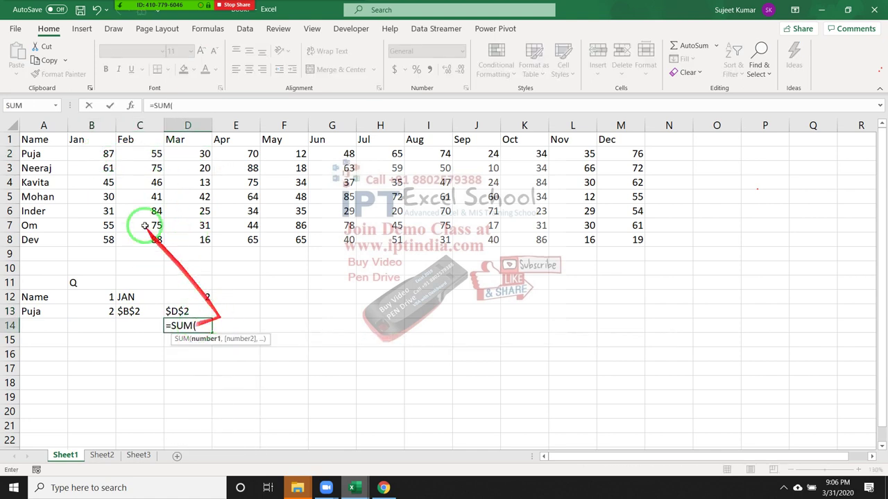
left_click_drag(104, 154, 179, 154)
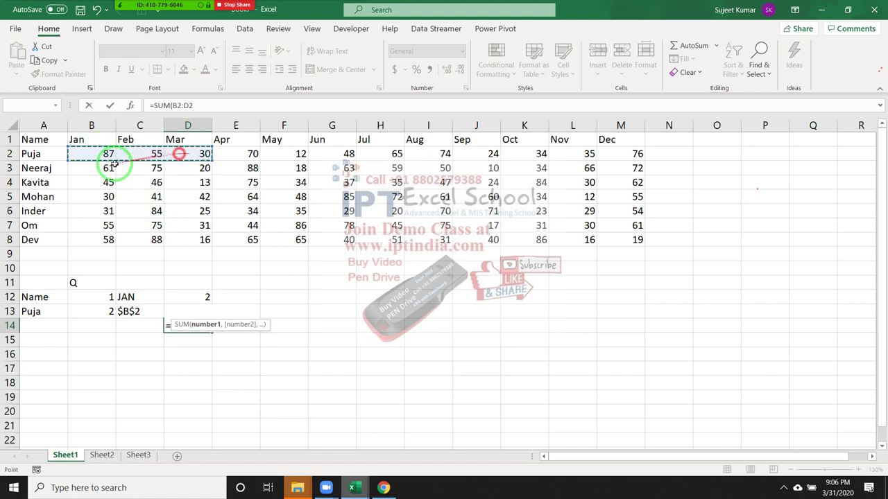
key("Escape")
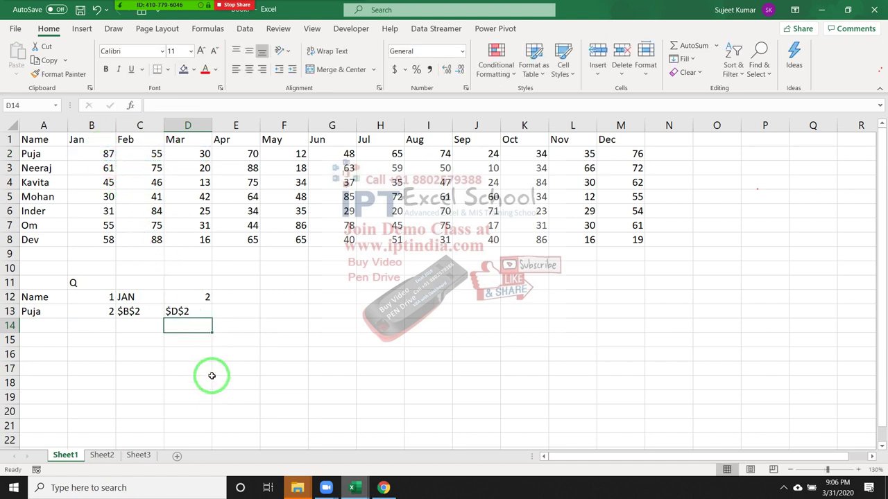
left_click(235, 309)
type("=s")
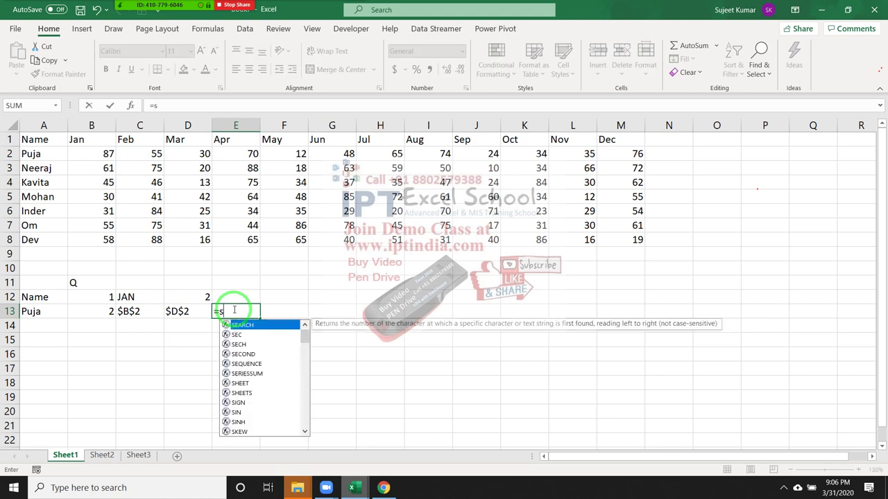
type("um")
key("Tab")
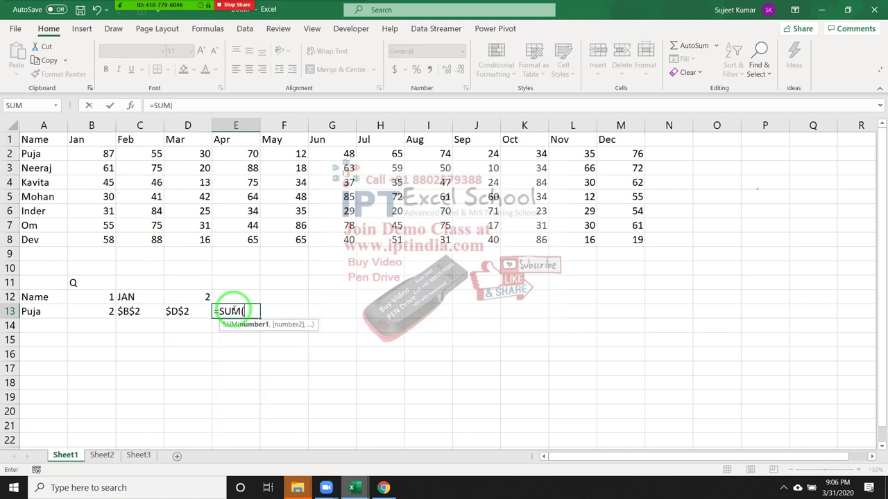
key("Escape")
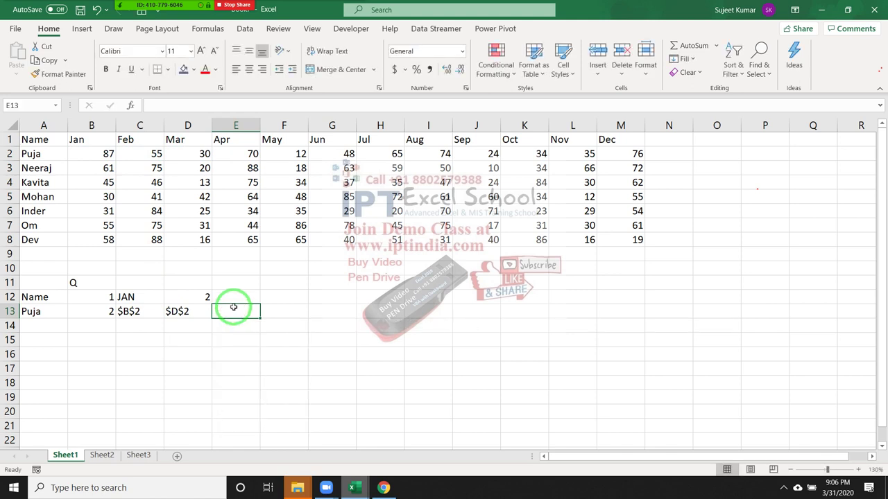
- Enter =C13&":"&D13 in E13 to produce the range text $B$2:$D$2
type("=")
key("Left")
key("Left")
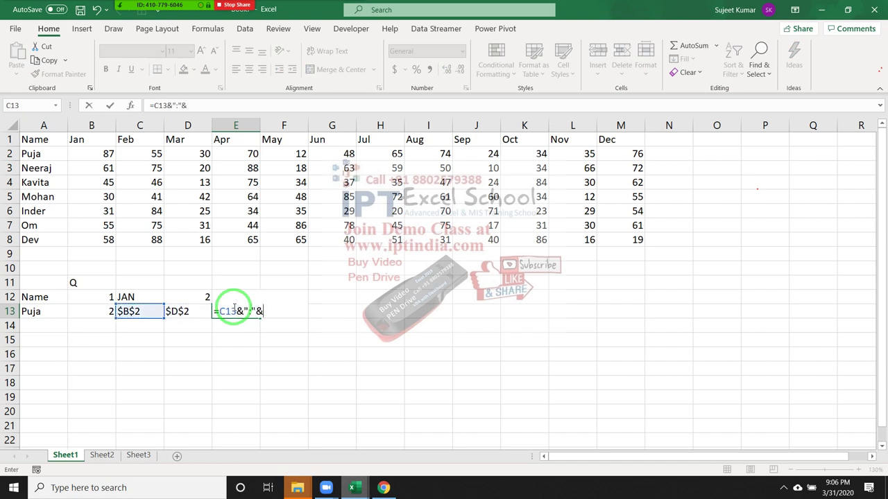
key("Left")
key("Return")
key("Up")
key("Up")
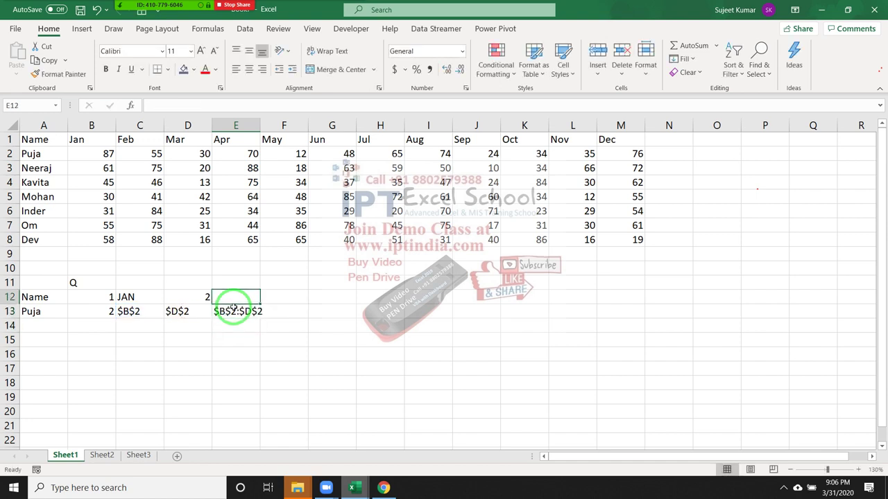
key("Right")
key("Down")
- Enter a first-attempt =SUM(E13) formula in F13
type("=sumn")
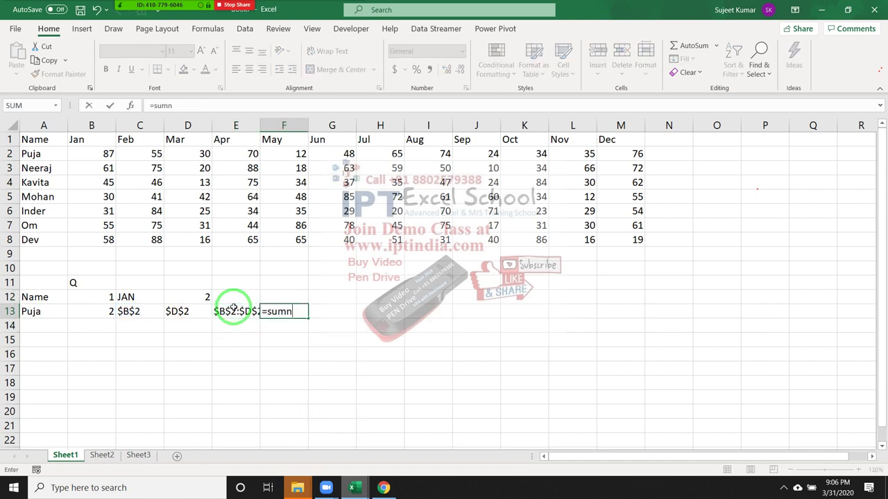
key("BackSpace")
key("Tab")
key("Left")
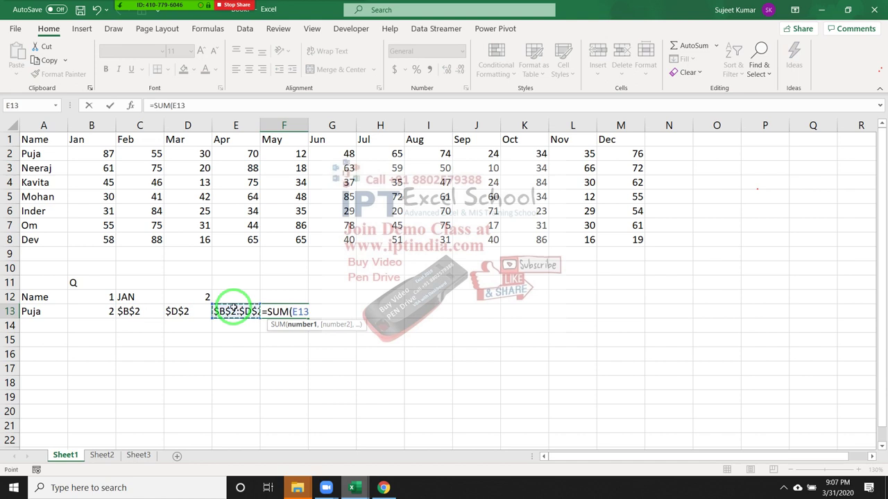
key("Return")
key("Up")
- Revise F13 to =SUM(INDIRECT(E13)) so it totals 172
key("F2")
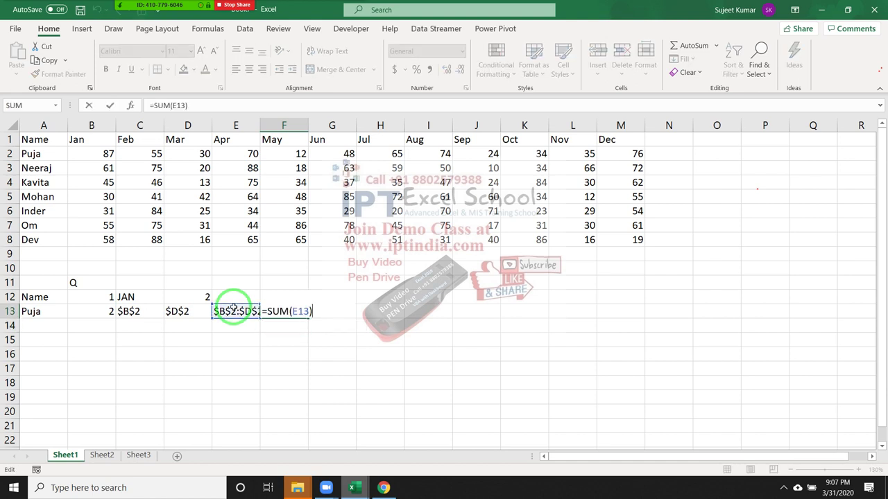
key("BackSpace")
key("BackSpace")
key("BackSpace")
key("BackSpace")
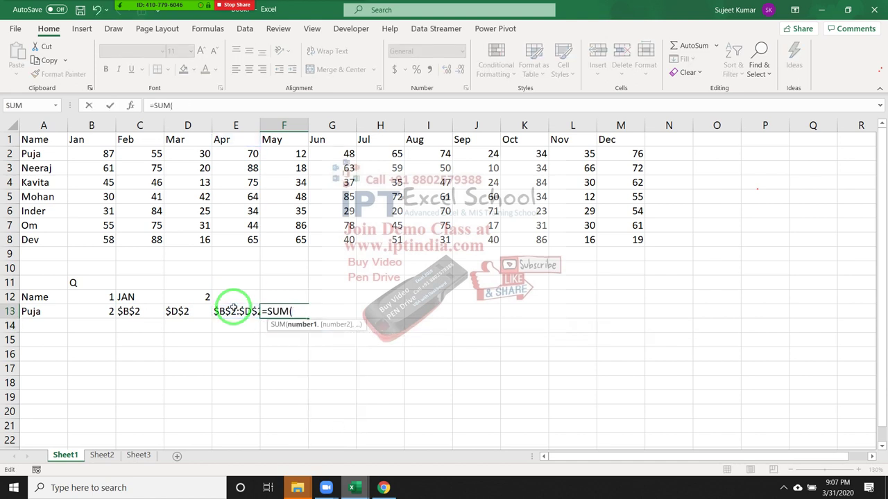
type("in")
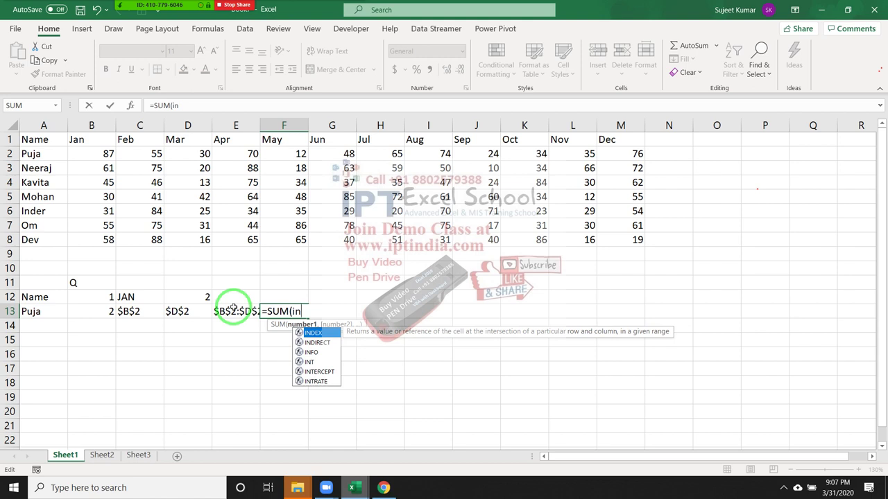
key("Down")
key("Tab")
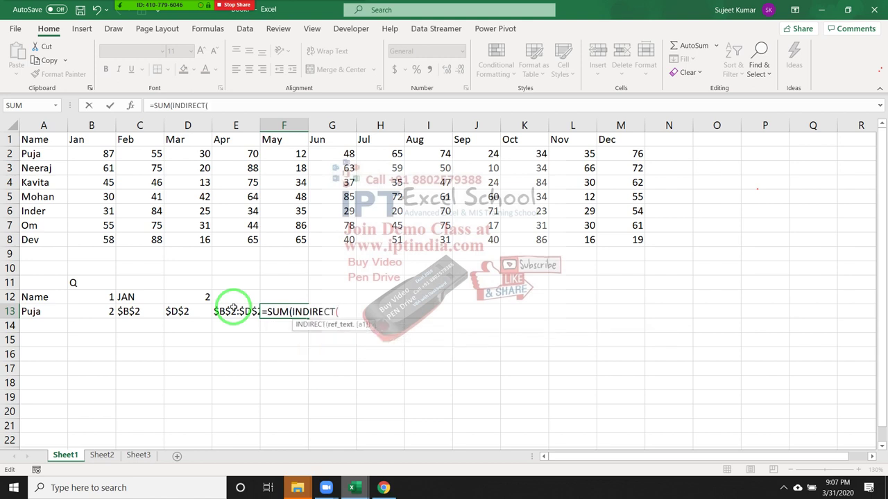
key("Left")
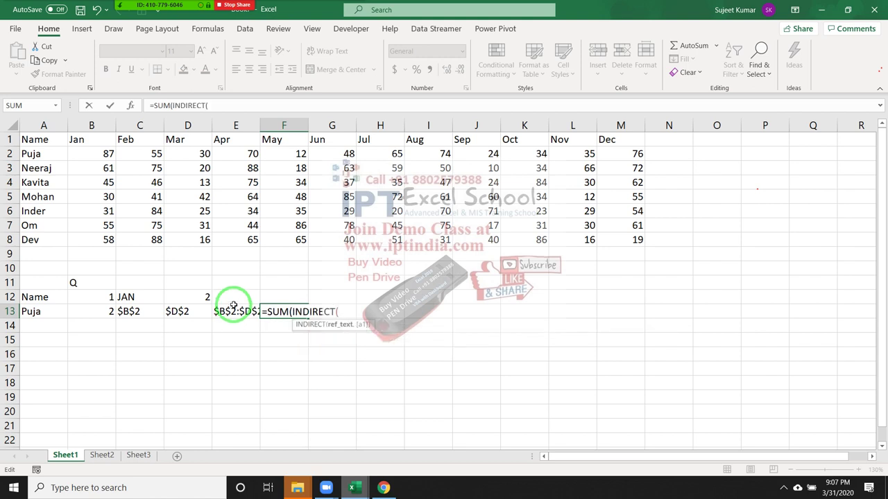
left_click(239, 312)
type(")")
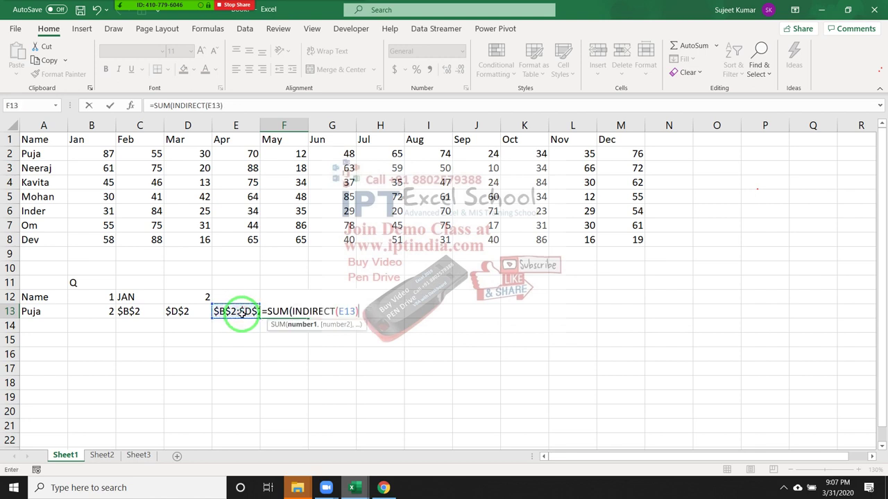
key("Return")
key("Return")
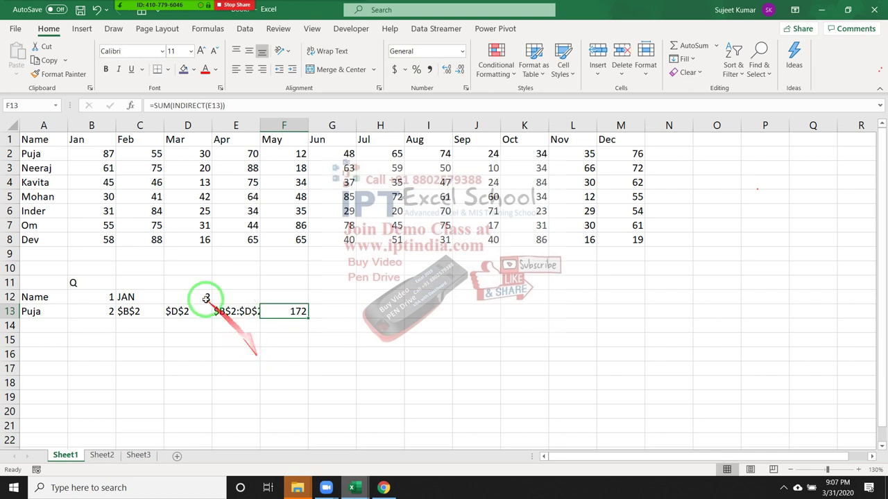
- Raise B12 from 1 to 3 so C12 shows Jul and F13 totals 163
left_click(105, 295)
left_click(104, 295)
type("2")
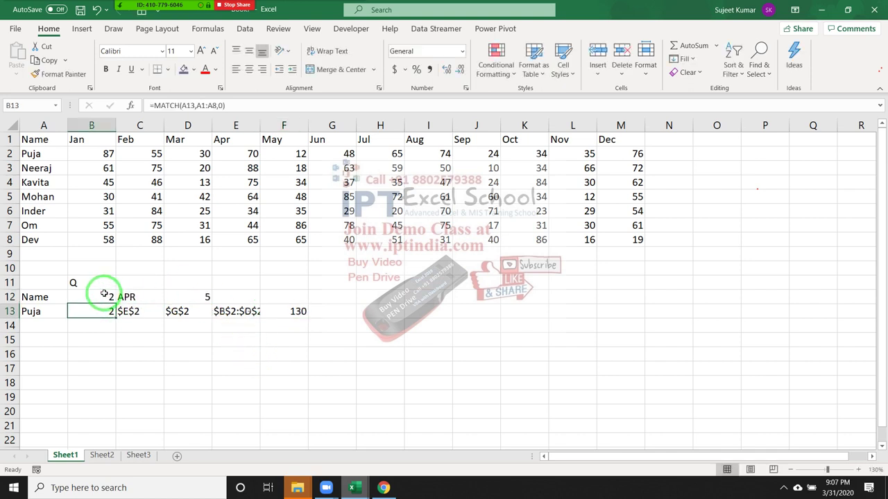
left_click(105, 294)
type("3")
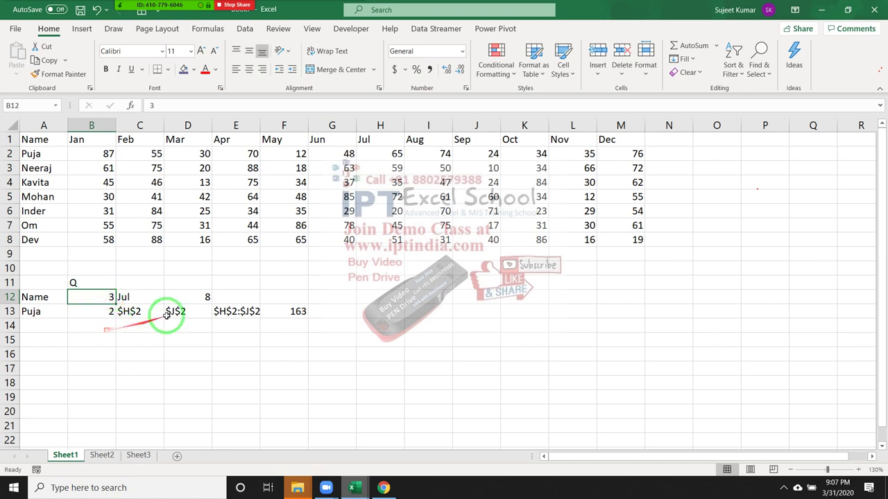
- Review D12's MATCH formula in the formula bar without changing it
left_click(185, 298)
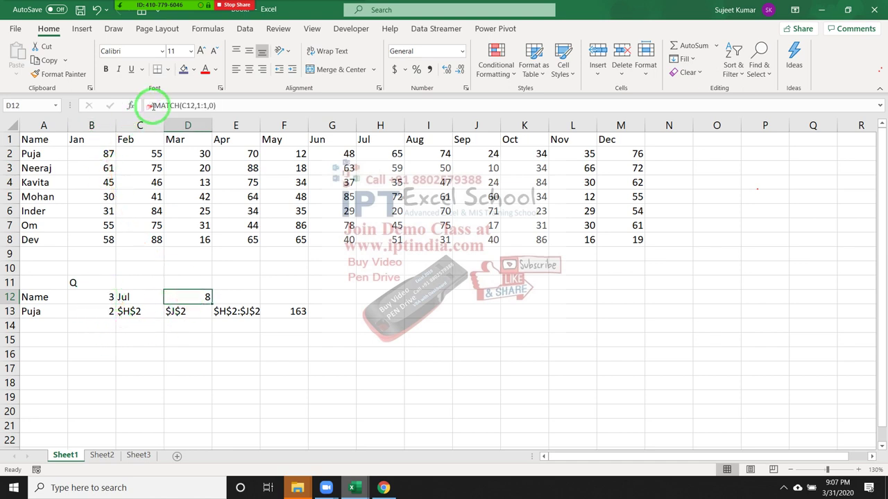
left_click(155, 105)
left_click_drag(155, 106, 224, 106)
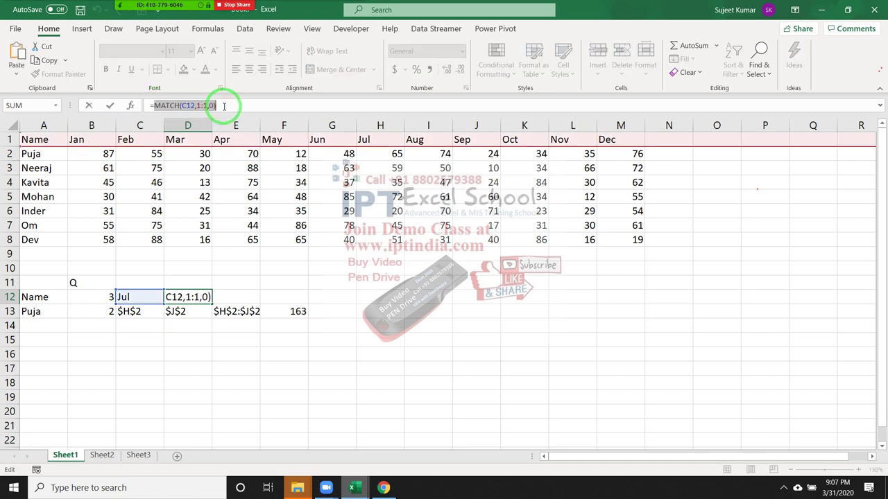
key("Escape")
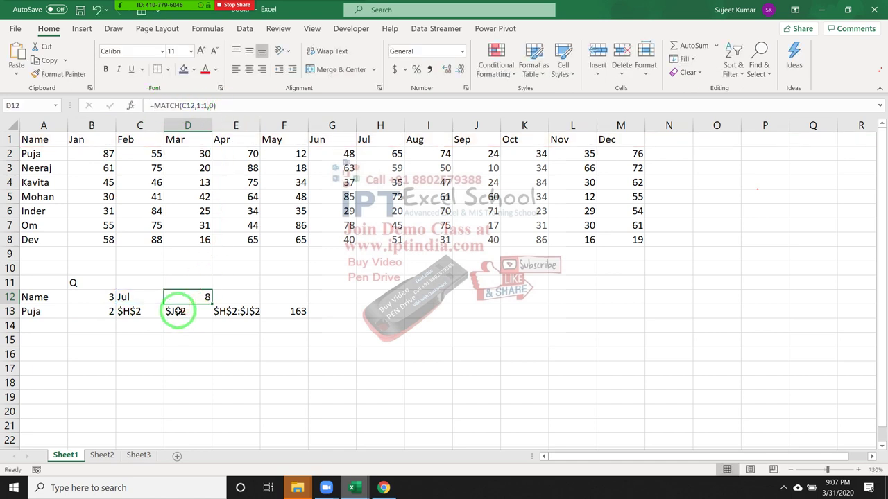
left_click_drag(157, 264, 169, 151)
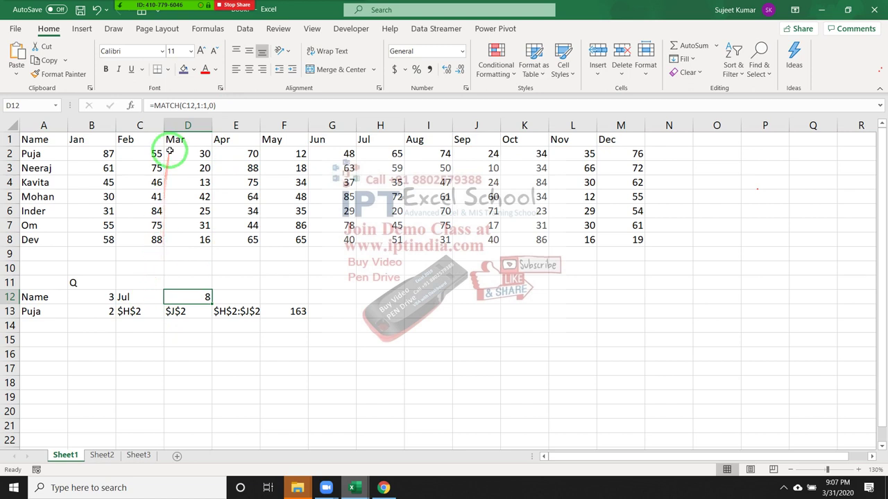
left_click(132, 309)
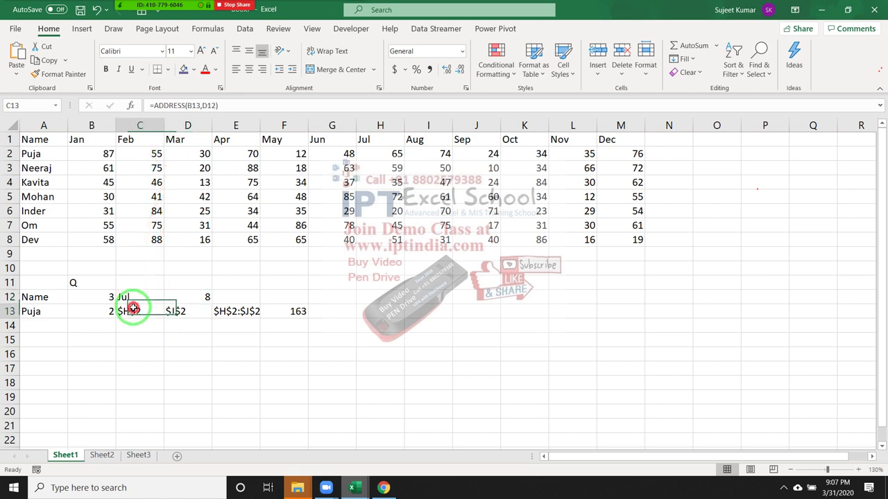
- Add a +2 offset and paste the MATCH expression into the address formulas
left_click(203, 105)
type("+2")
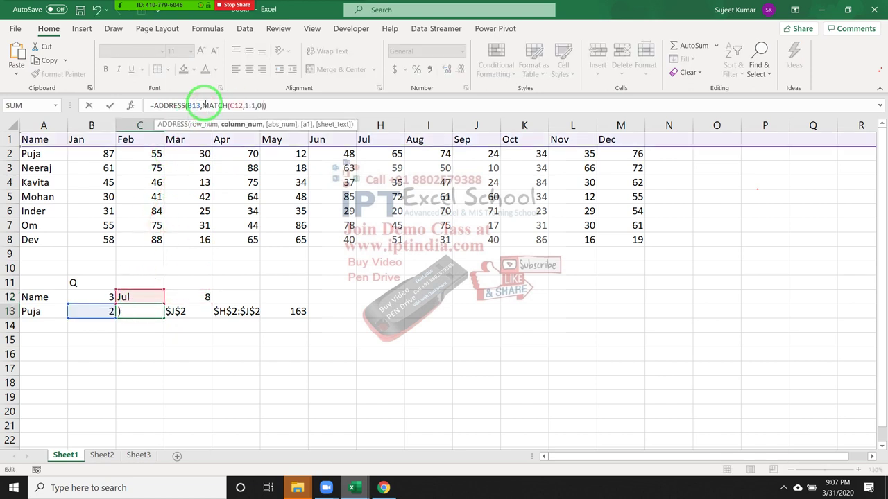
key("Return")
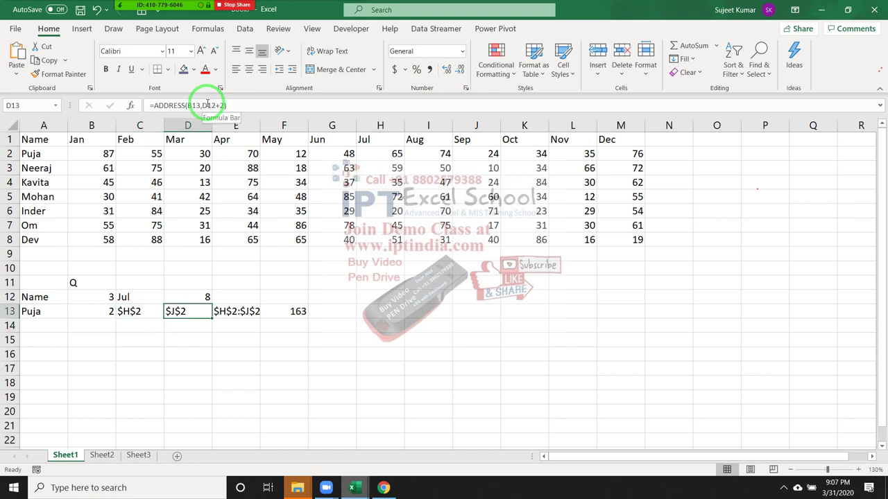
double_click(207, 104)
key("ctrl+v")
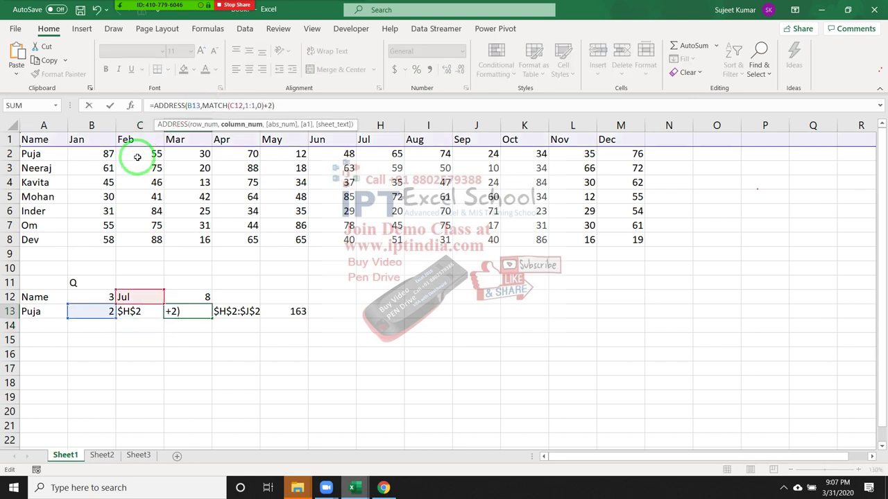
key("Return")
- Set the month index in B12 to 2
key("Up")
key("Left")
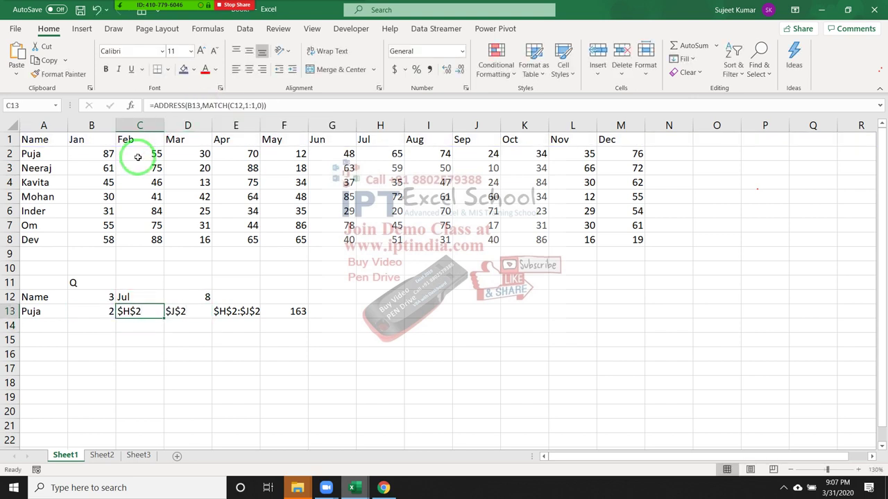
key("Up")
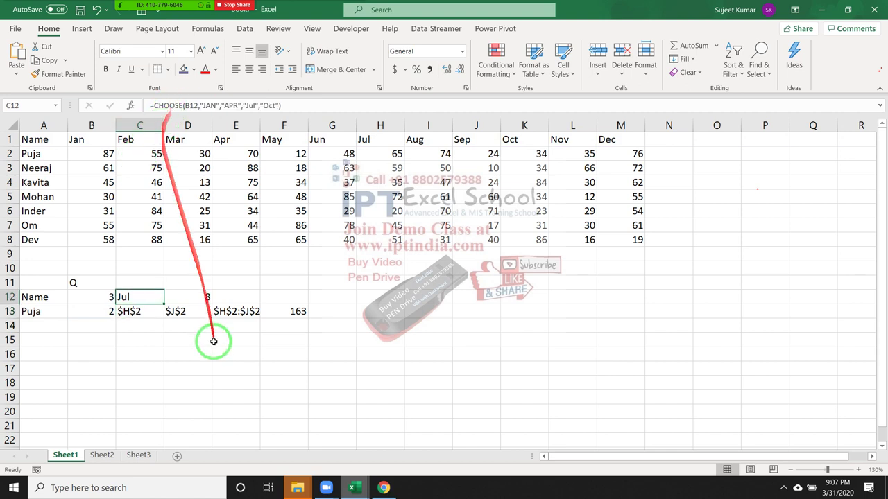
key("Down")
key("Right")
key("Left")
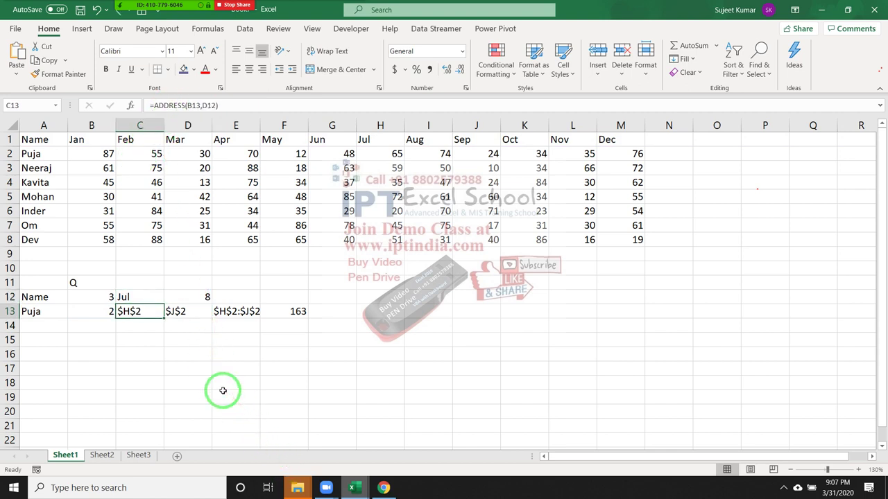
key("Up")
key("Left")
type("2")
key("ctrl+Return")
- Nest C12's CHOOSE expression inside D12's MATCH in place of the C12 reference
left_click(136, 297)
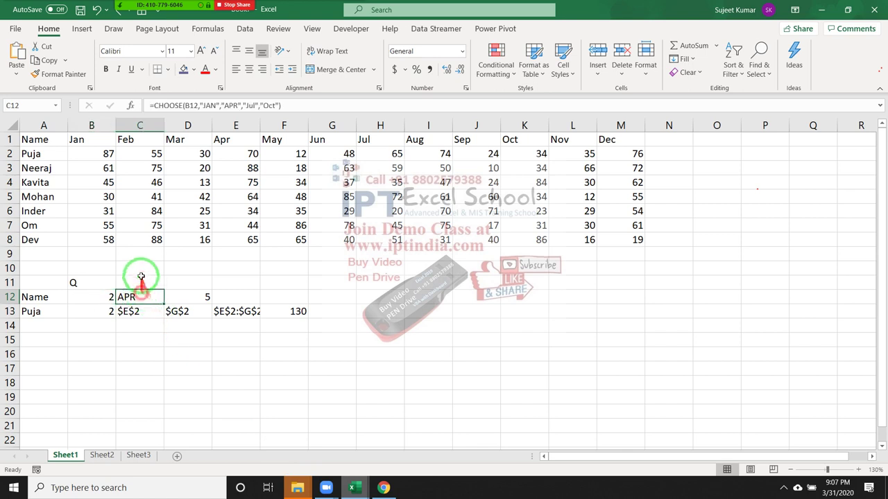
left_click_drag(154, 105, 312, 121)
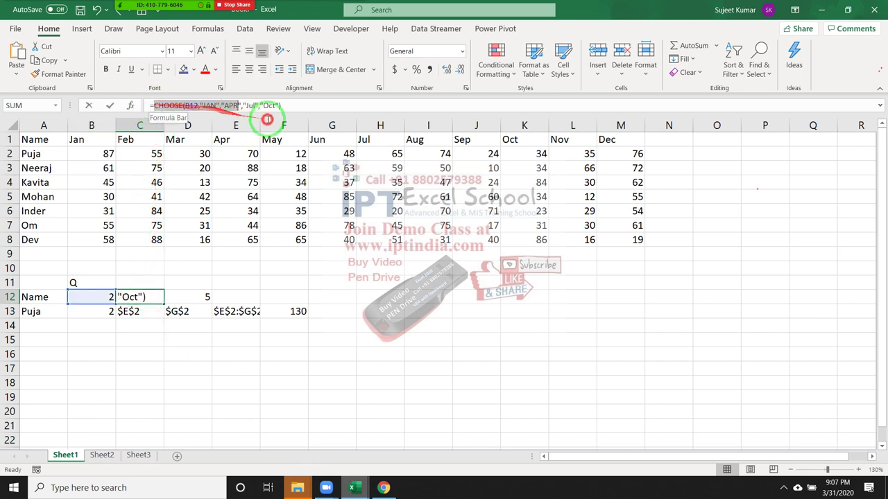
key("Escape")
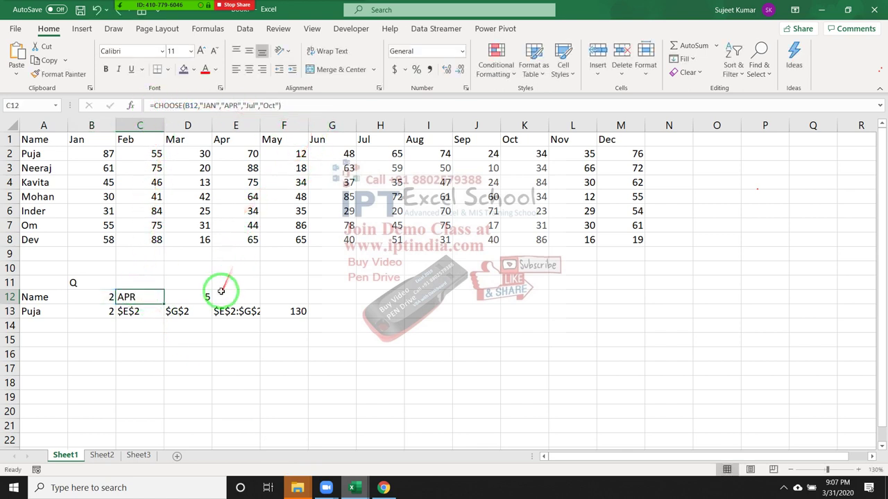
left_click(202, 295)
double_click(179, 106)
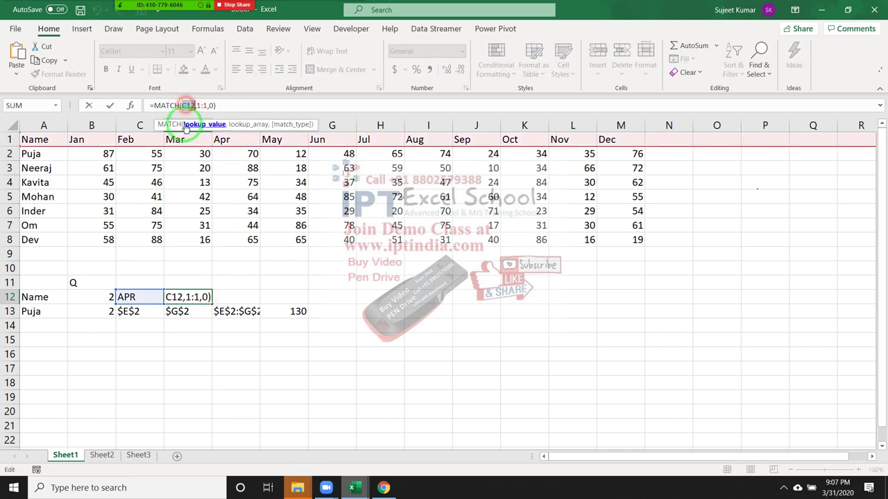
key("ctrl+v")
key("Return")
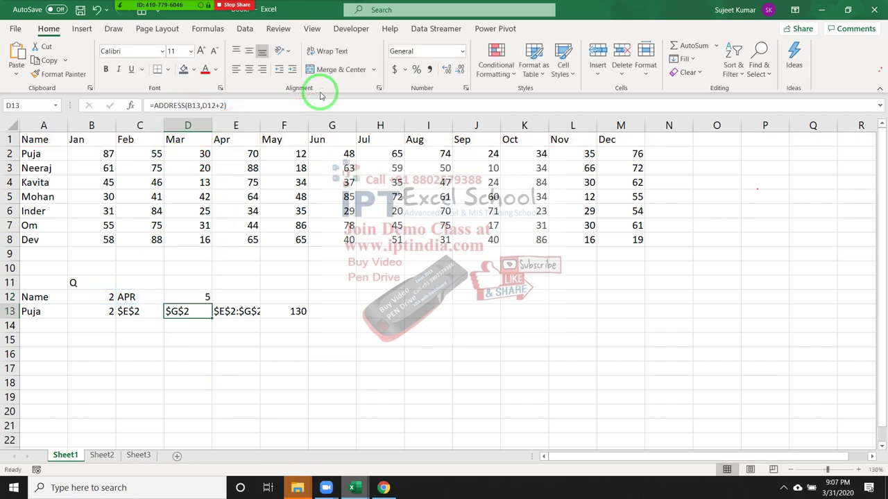
- Copy D12's MATCH expression and paste it over the D12 references in C13 and D13
key("Up")
left_click_drag(154, 106, 398, 121)
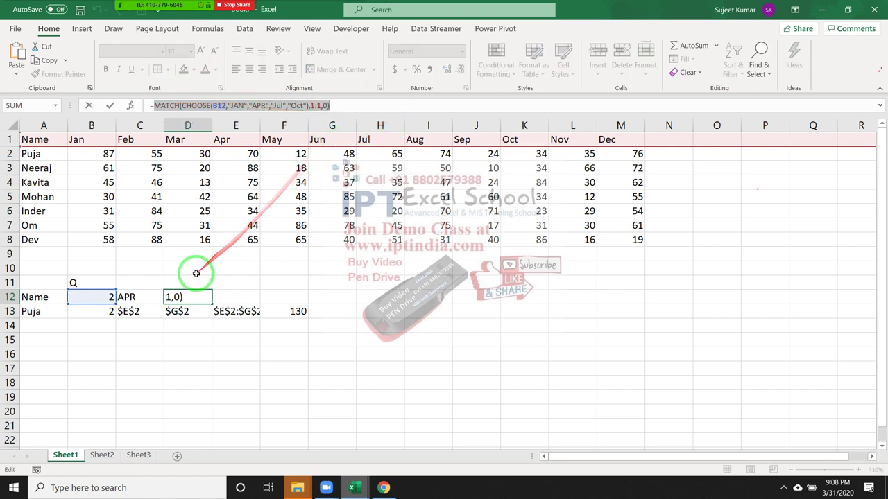
key("Escape")
left_click(151, 310)
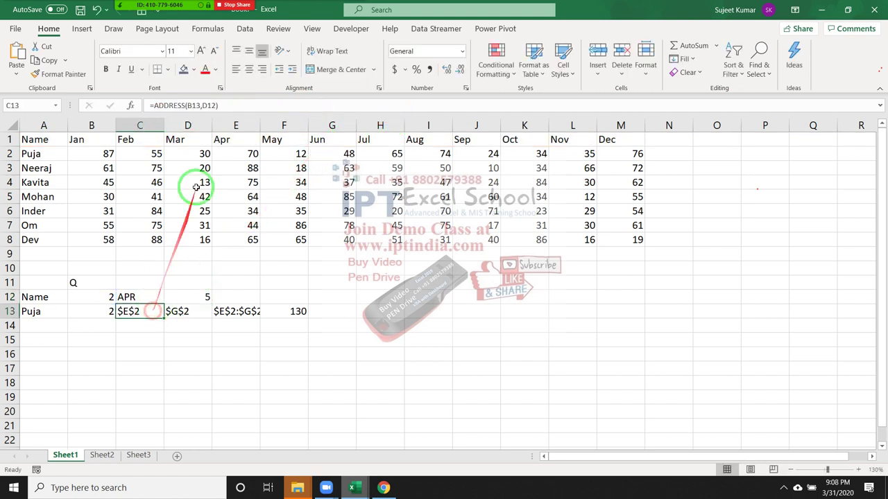
left_click(204, 106)
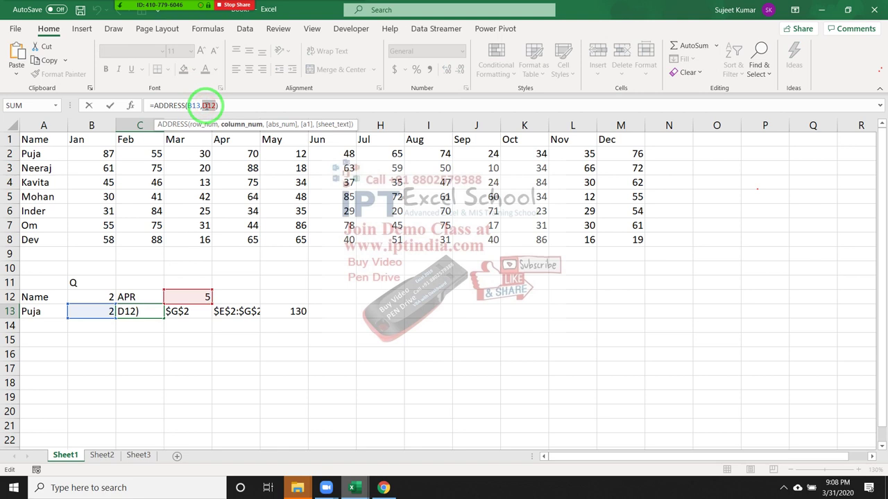
key("ctrl+v")
key("Return")
key("Up")
key("Right")
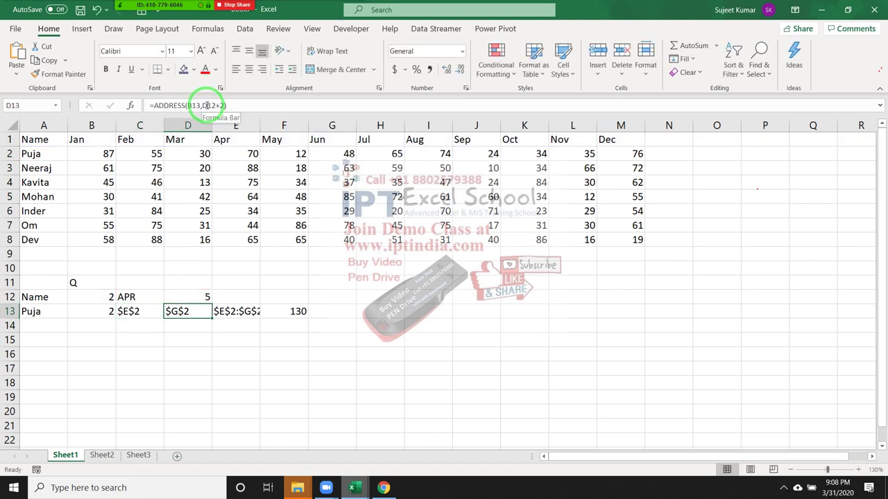
double_click(209, 106)
key("ctrl+v")
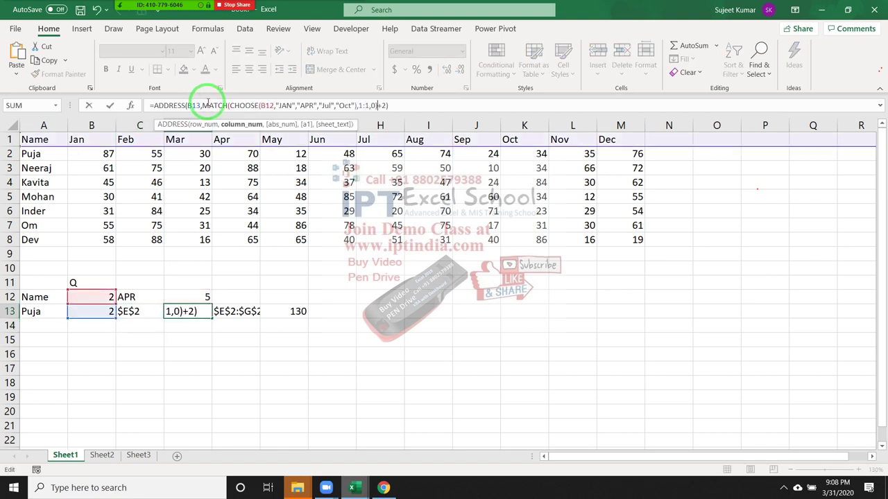
key("Return")
- Replace the B13 row reference in C13 and D13 with MATCH(A13,A1:A8,0)
key("Up")
key("Left")
key("Left")
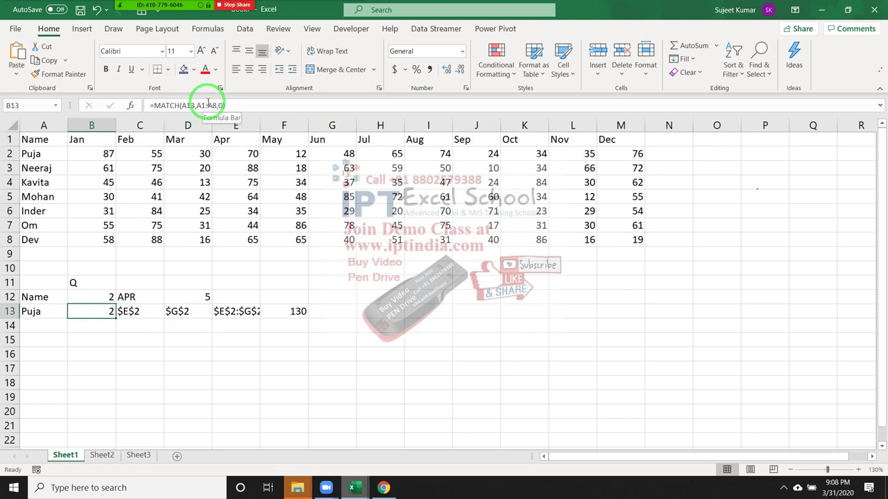
left_click_drag(154, 105, 227, 105)
key("ctrl+c")
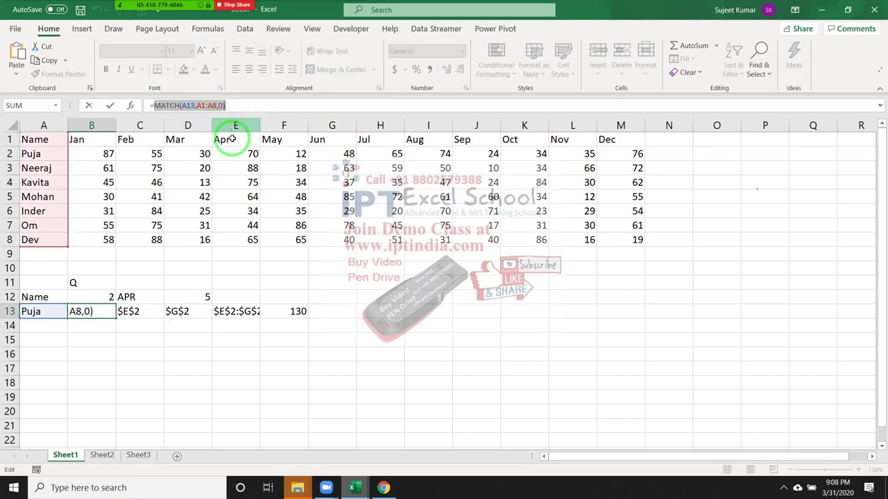
key("Escape")
left_click(174, 311)
left_click(156, 311)
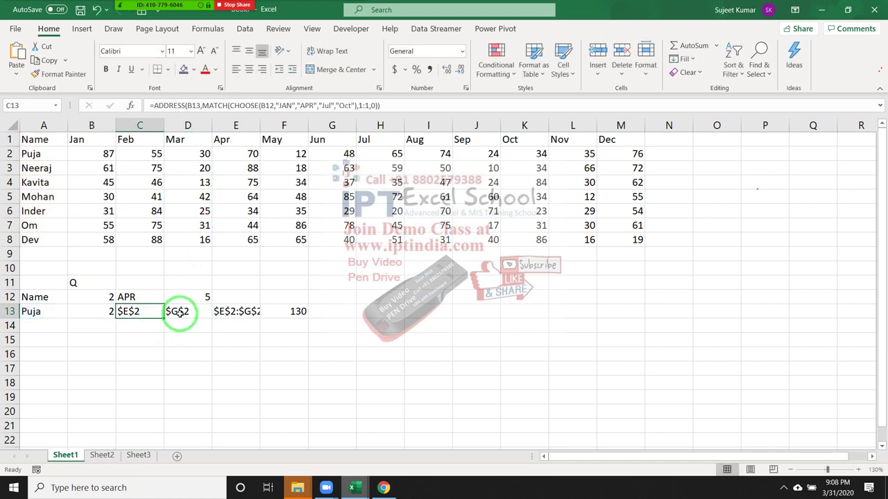
double_click(194, 105)
type("MATCH(A13,A1:A8,0)")
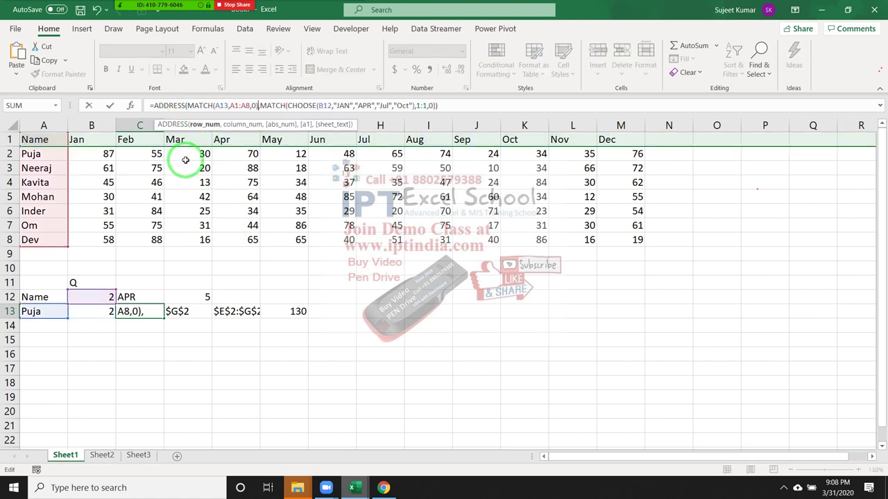
type(",")
key("Return")
key("Up")
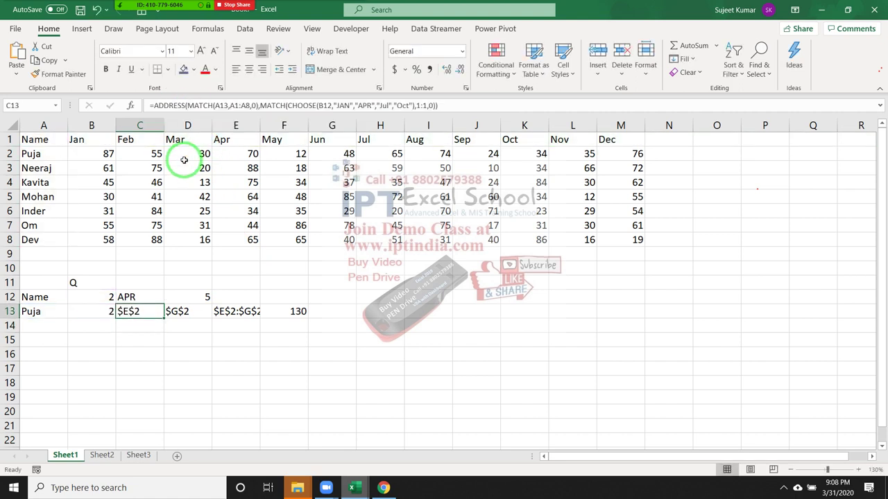
key("Right")
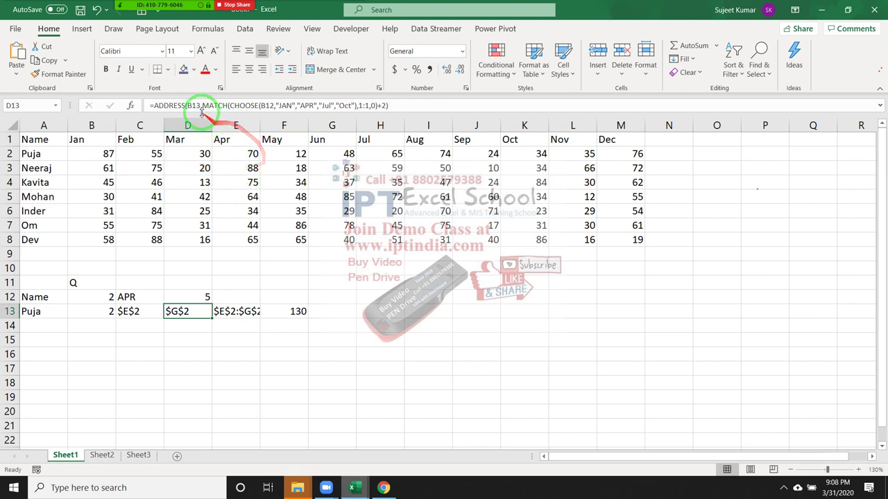
double_click(193, 105)
key("ctrl+v")
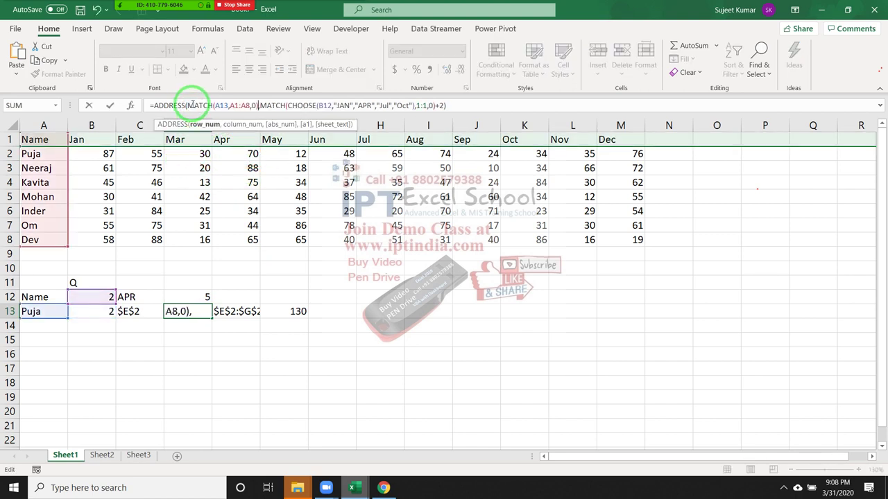
key("Return")
- Copy C13's full nested ADDRESS formula
key("Up")
key("Left")
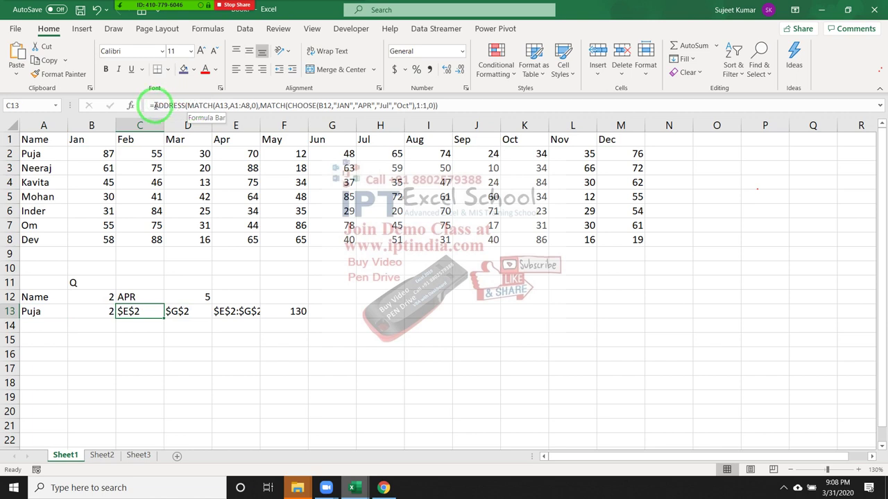
mouse_move(152, 105)
left_mouse_down()
mouse_move(333, 123)
mouse_move(472, 78)
left_mouse_up()
key("ctrl+c")
key("Escape")
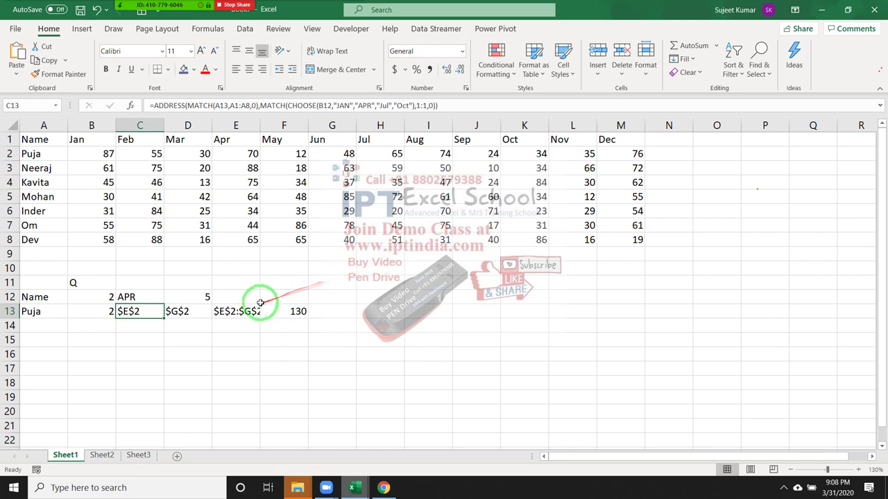
- Replace the C13 reference in E13's formula with C13's copied ADDRESS formula
left_click(251, 308)
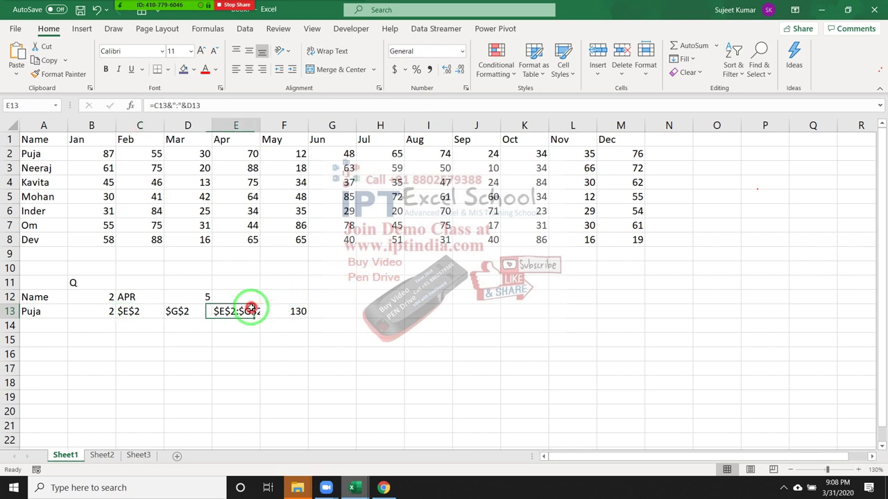
double_click(159, 105)
key("ctrl+v")
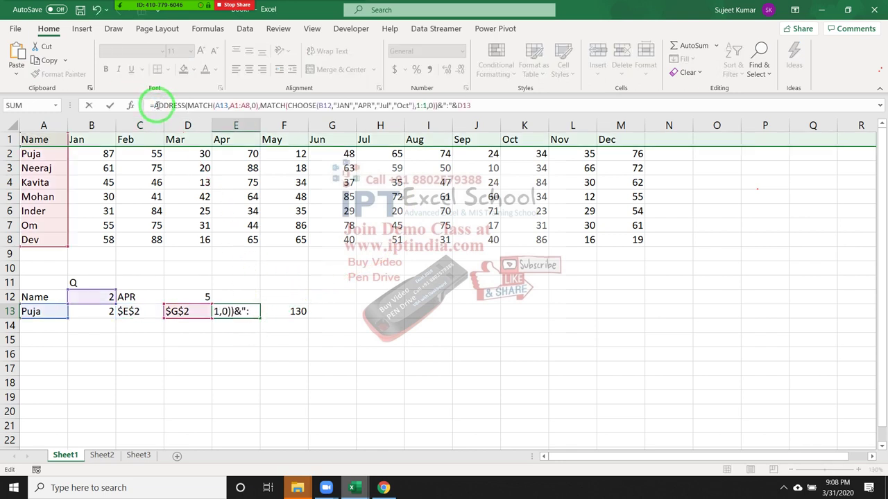
key("Return")
- Paste D13's ADDRESS formula over the D13 reference in E13, giving $E$2:$G$2
key("Up")
key("Left")
left_click_drag(154, 106, 578, 132)
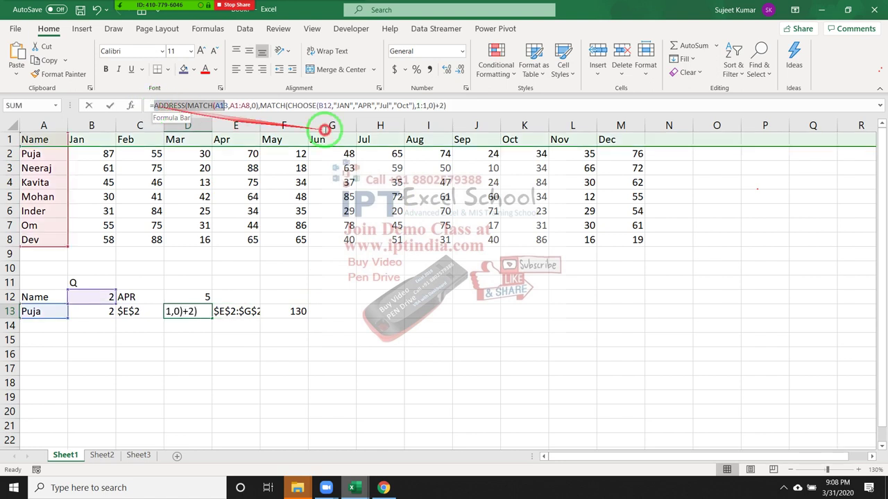
key("ctrl+c")
key("Tab")
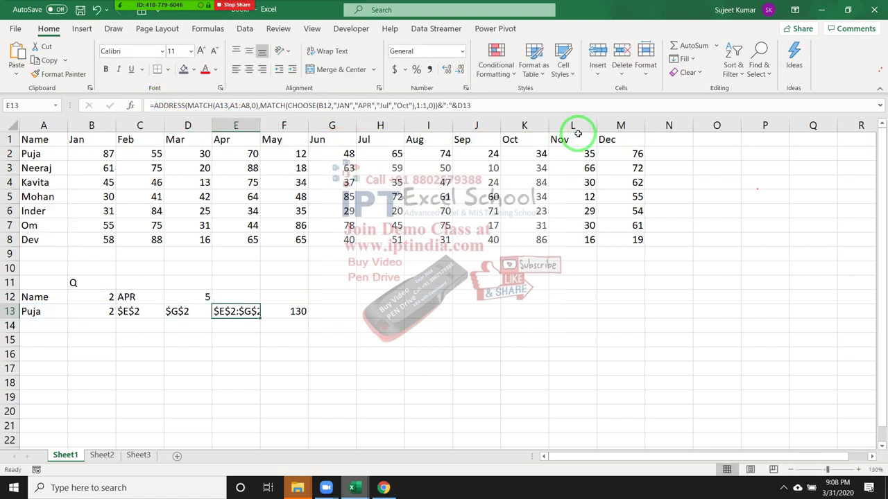
double_click(465, 105)
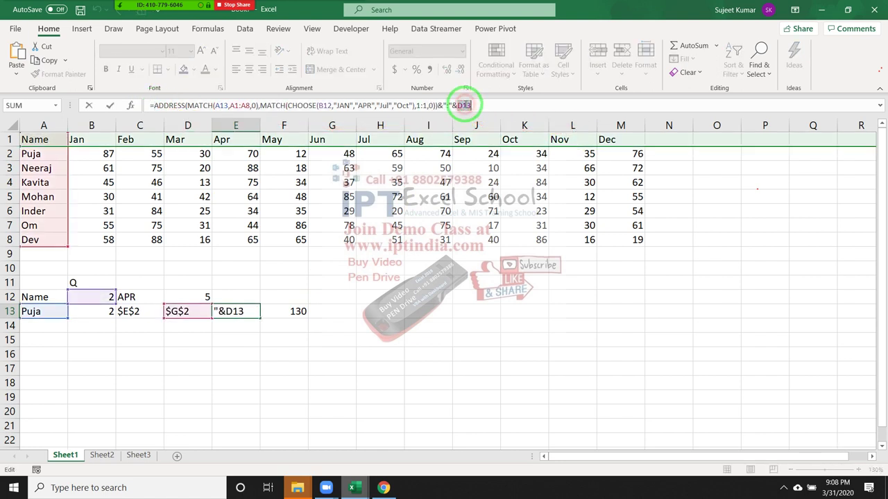
key("ctrl+v")
key("ctrl+Return")
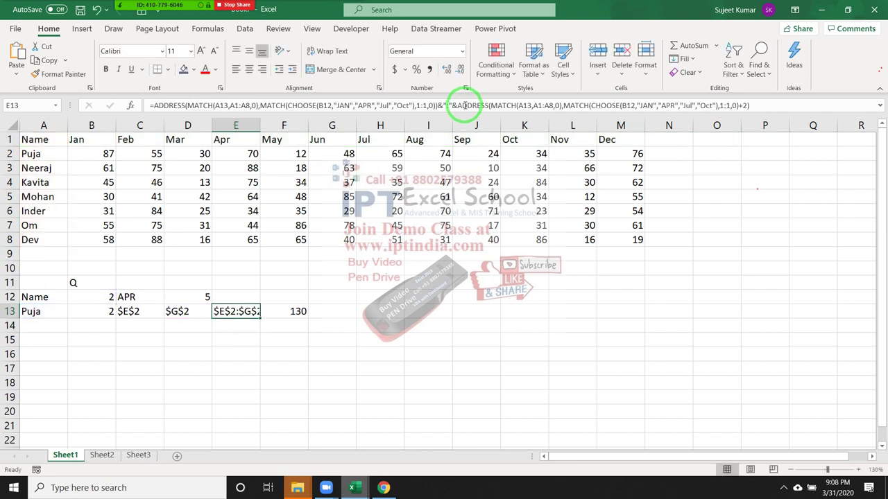
- Inspect E13's full combined formula in the cell, leaving it unchanged
left_click_drag(459, 115, 402, 203)
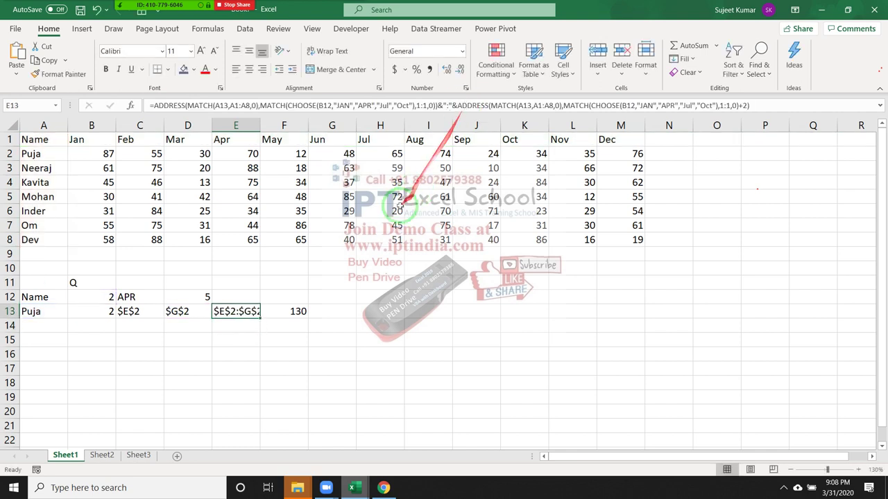
double_click(253, 311)
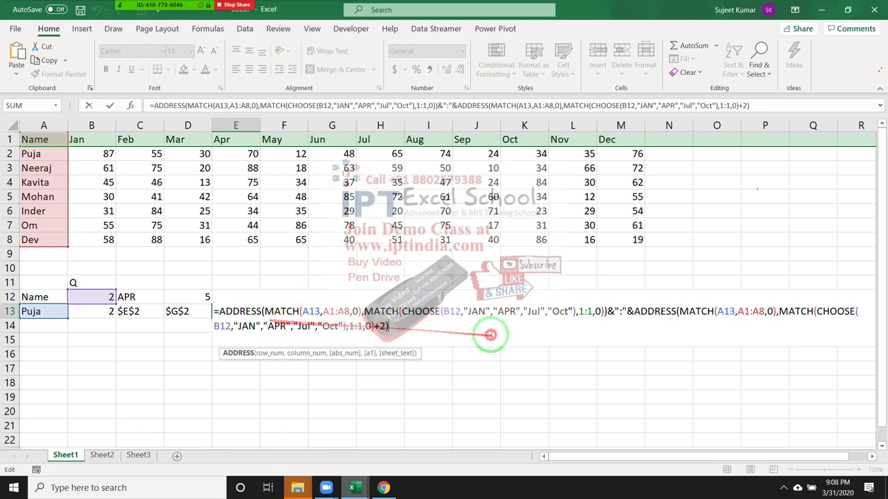
left_click(404, 312)
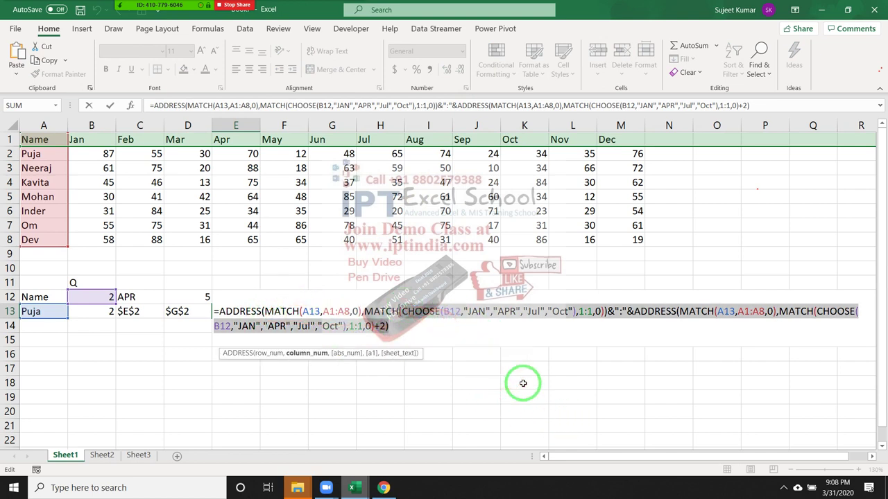
key("shift+Home")
key("shift+Right")
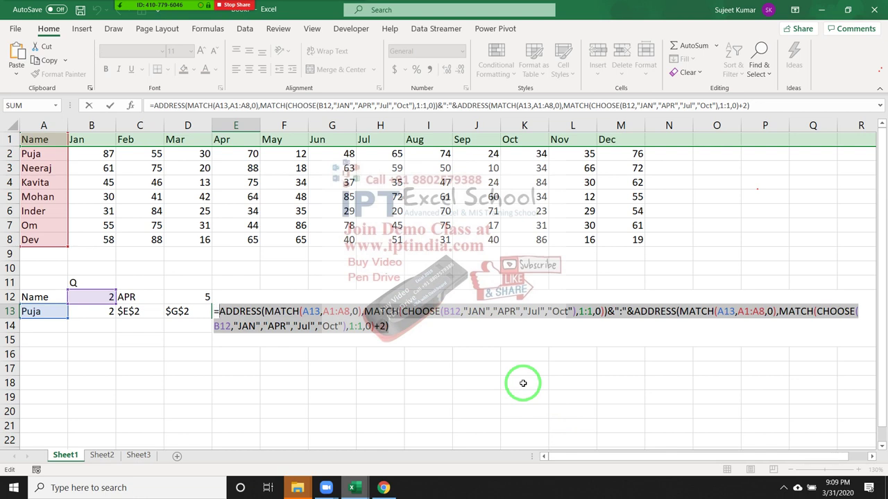
key("Escape")
key("Right")
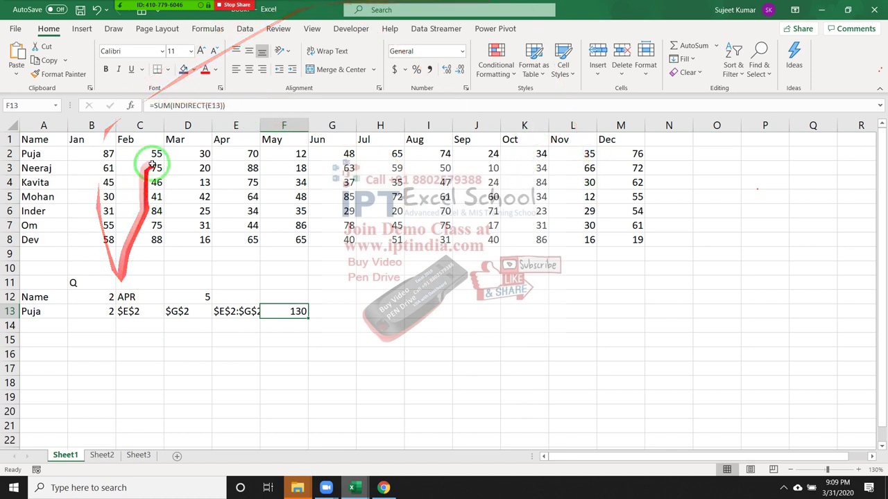
- Paste the ADDRESS/MATCH expression into F13's INDIRECT and move the combined formula to B13
left_click(213, 104)
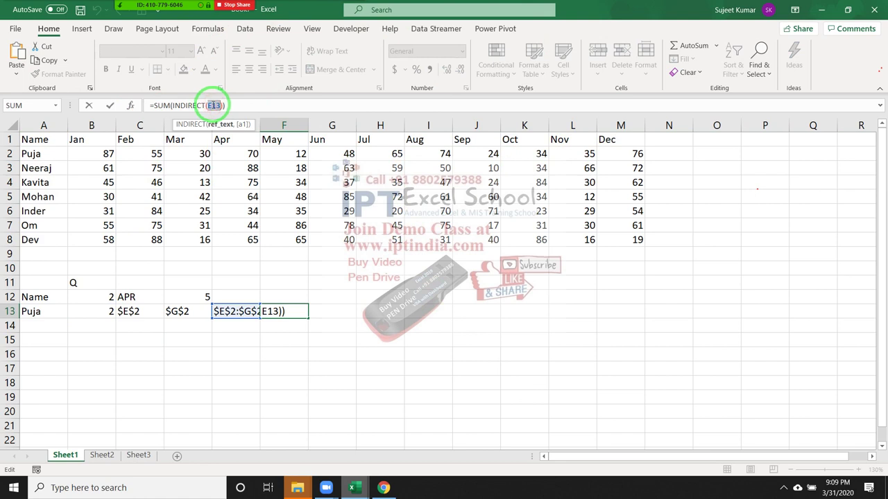
key("ctrl+v")
key("ctrl+Return")
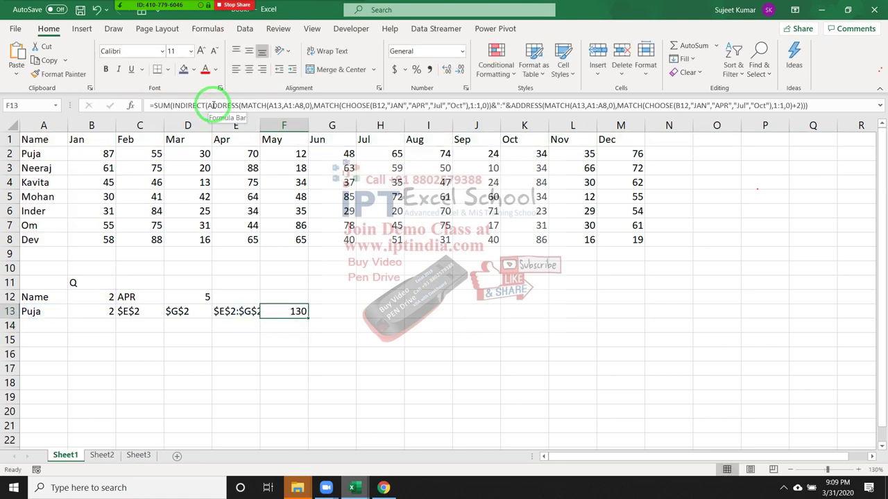
key("ctrl+c")
key("Left")
key("Left")
key("Left")
key("Left")
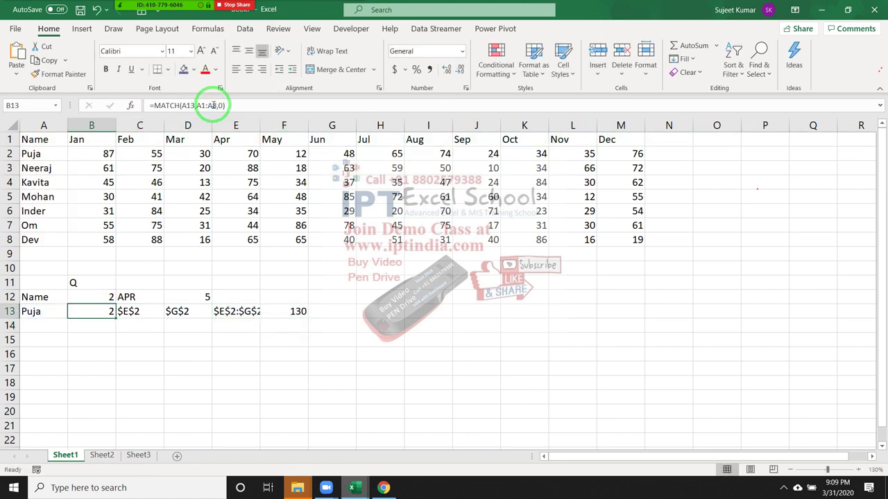
key("Return")
- Clear the helper cells C13:F13 and the APR and 5 entries in row 12
key("Right")
key("shift+Right")
key("shift+Right")
key("shift+Right")
key("Delete")
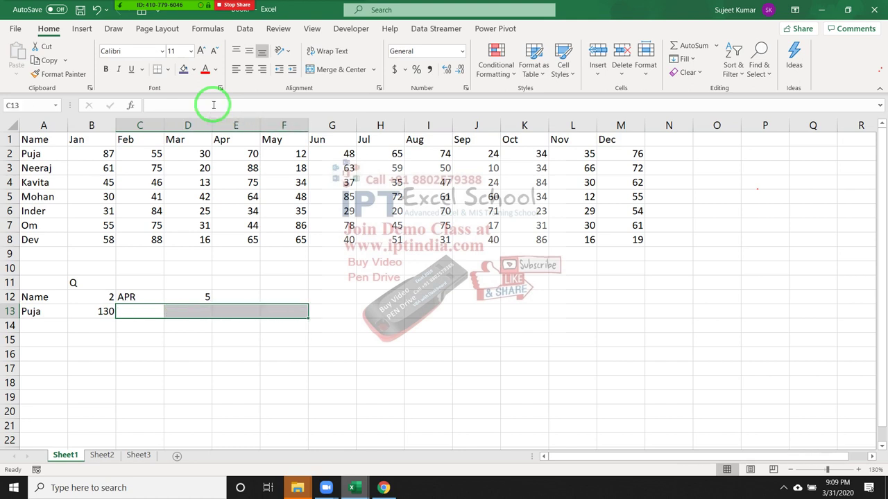
key("Up")
key("shift+Right")
key("Delete")
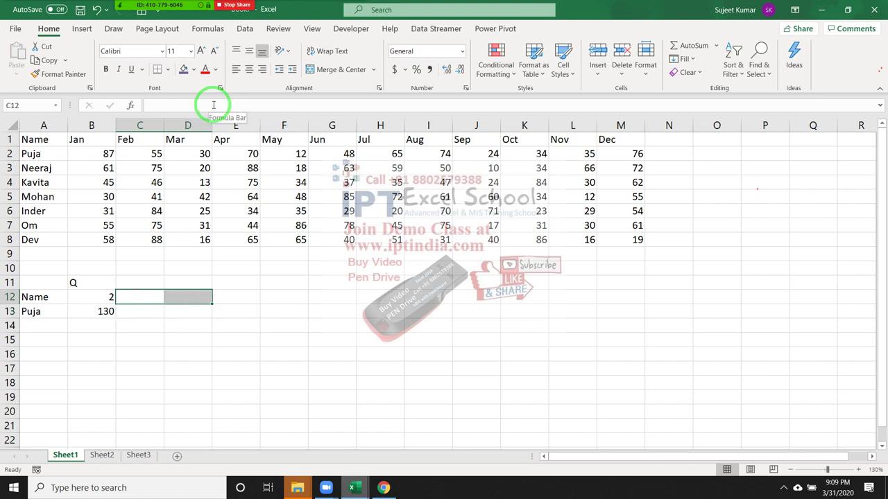
key("Left")
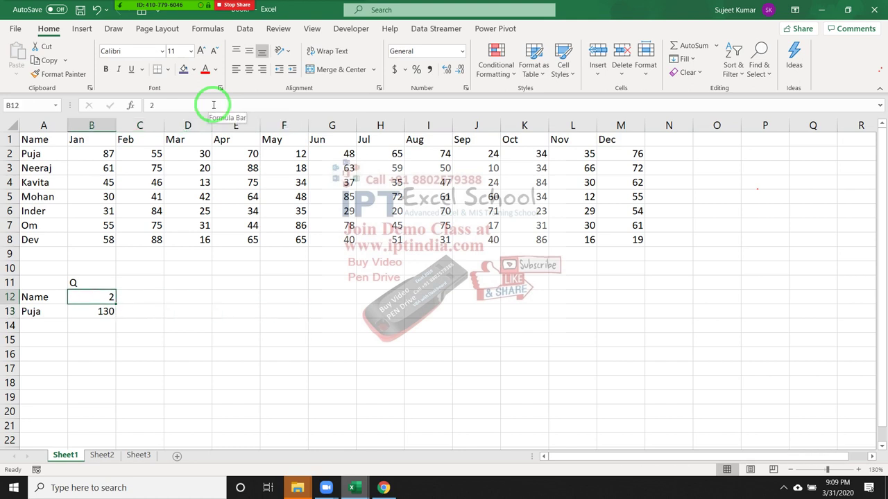
- Enter Neetu, then Om, as the lookup name in A13 and check the B13 total
key("Left")
key("Down")
type("Ne")
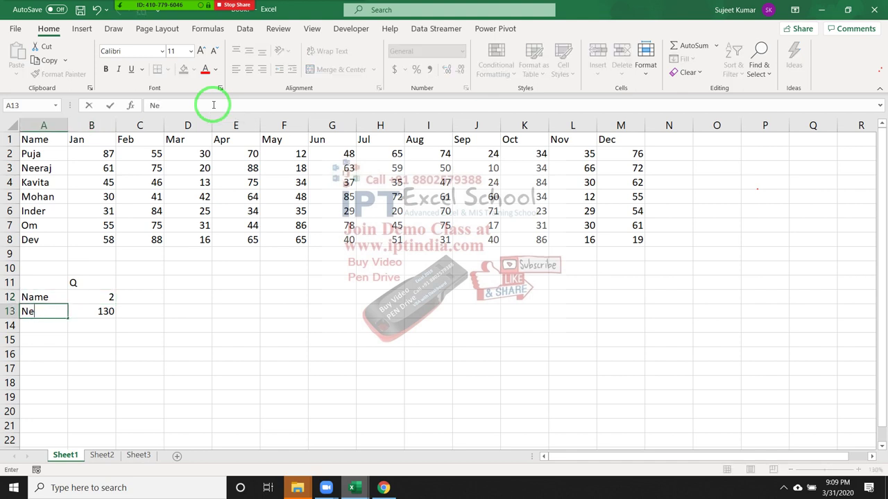
type("etu")
key("Return")
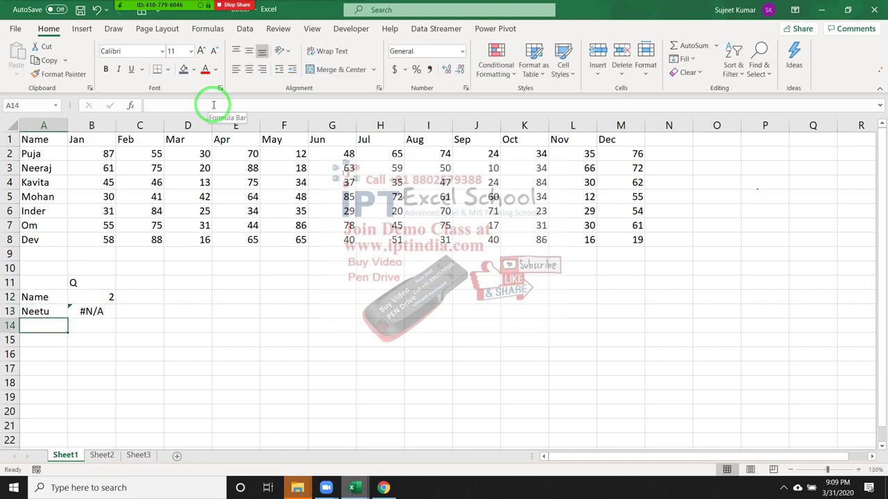
key("Up")
type("Om")
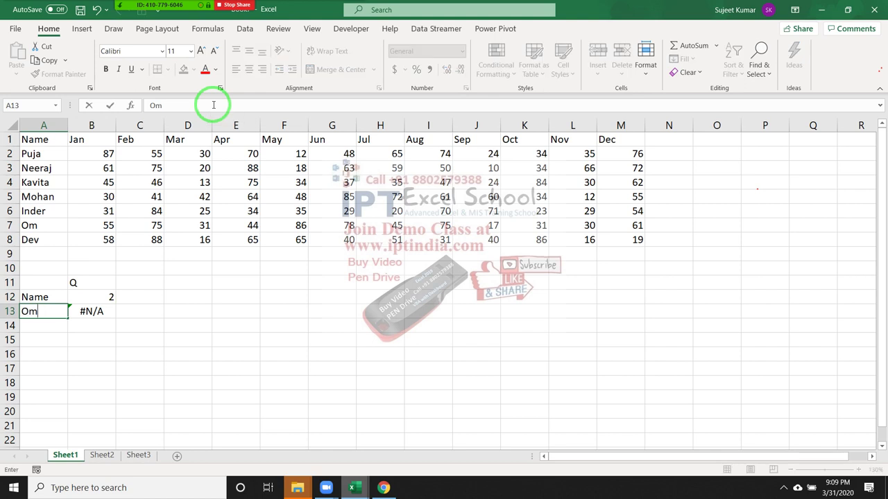
key("Return")
key("Up")
key("Right")
key("F2")
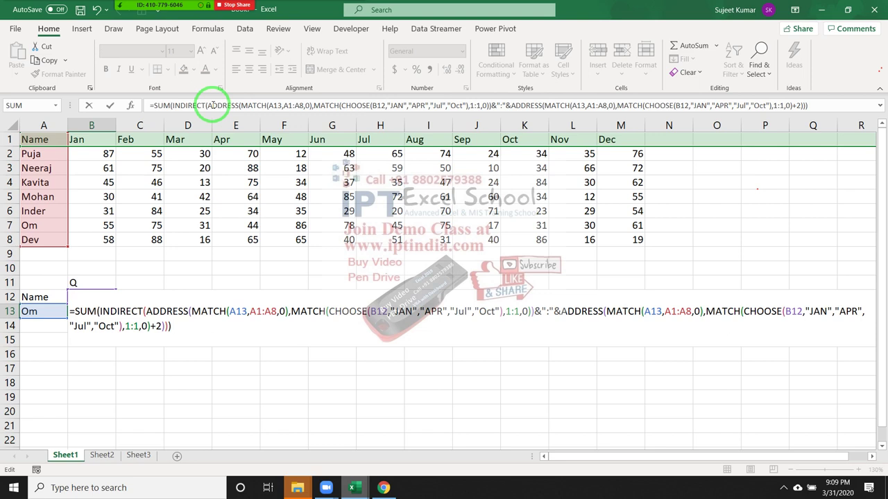
key("ctrl+Return")
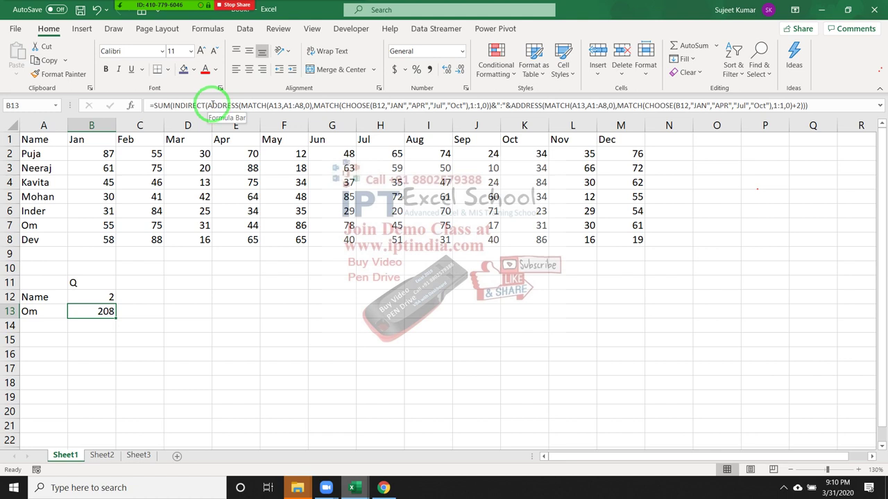
- Make A1 and A8 absolute in both name ranges of B13's formula
double_click(101, 311)
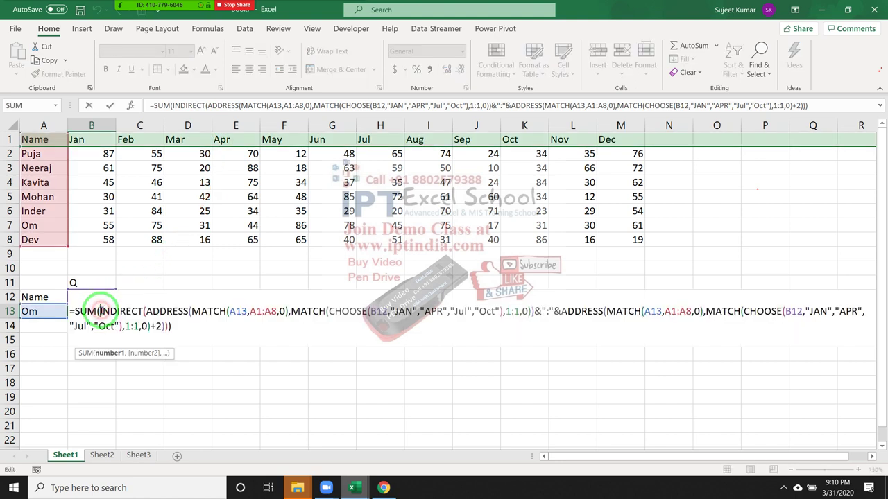
double_click(256, 311)
key("F4")
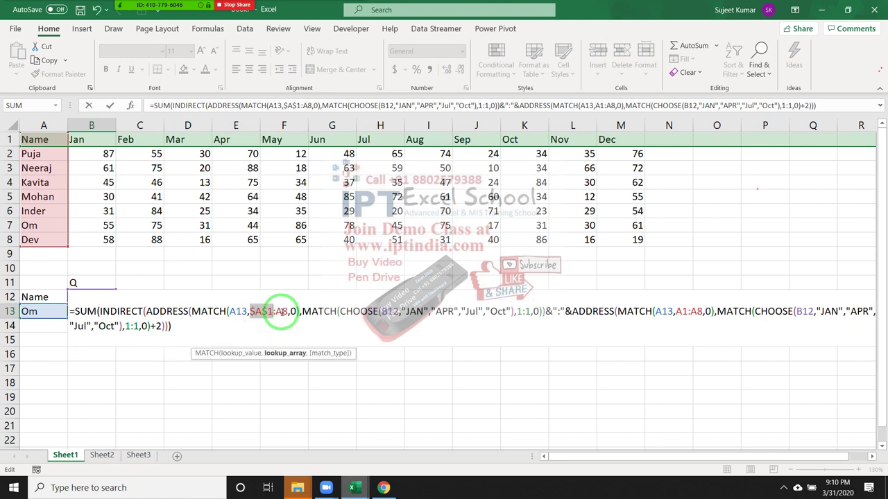
double_click(282, 311)
key("F4")
left_click(401, 312)
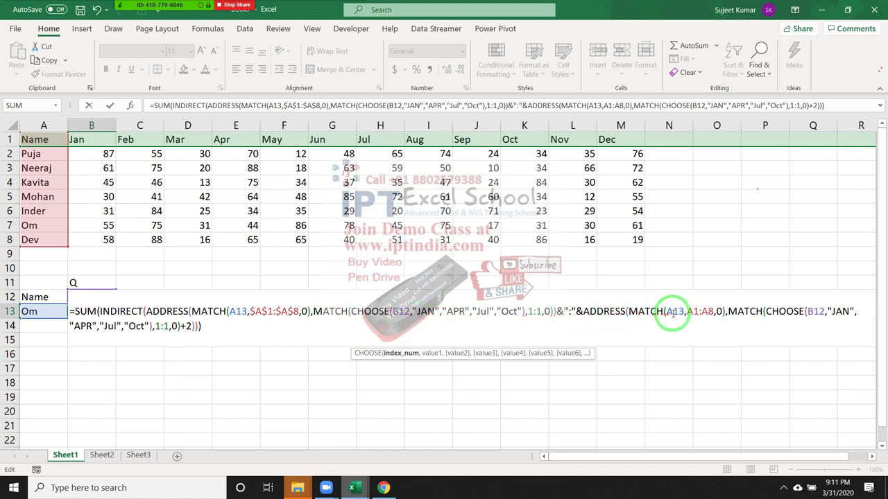
double_click(693, 312)
key("F4")
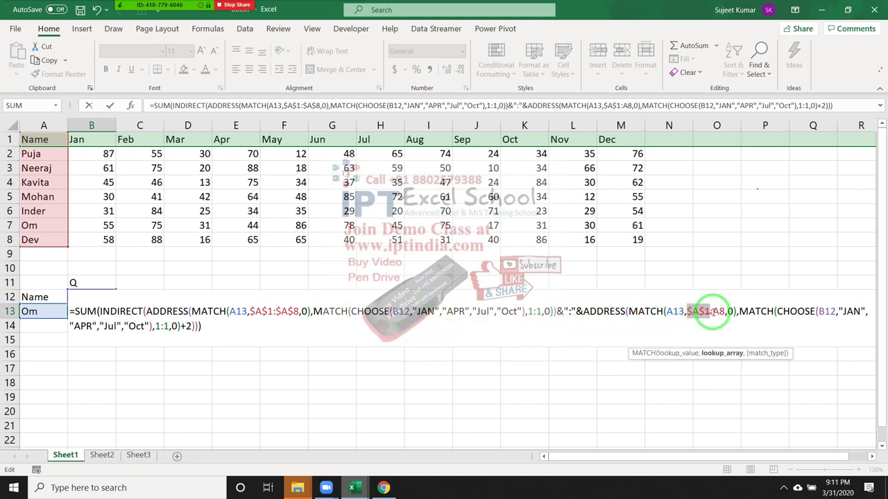
double_click(719, 312)
key("F4")
- Make both 1:1 header row references absolute and enter the formula
left_click_drag(721, 314, 72, 331)
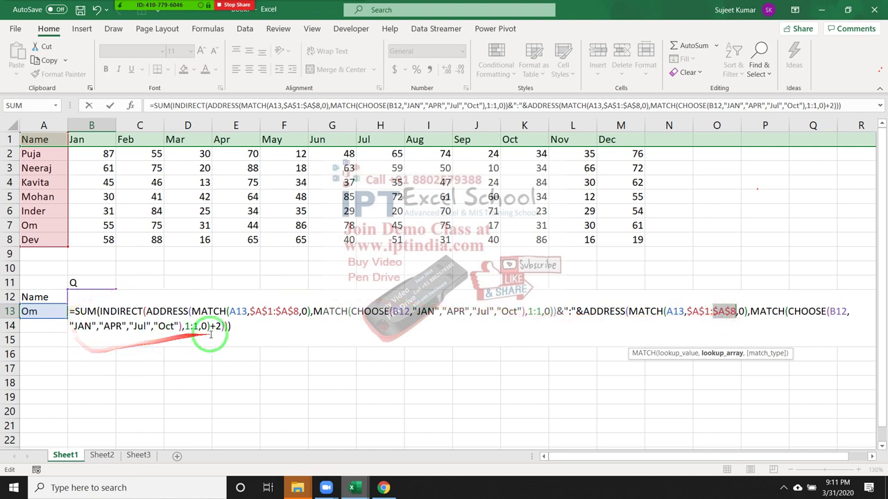
double_click(188, 326)
key("F4")
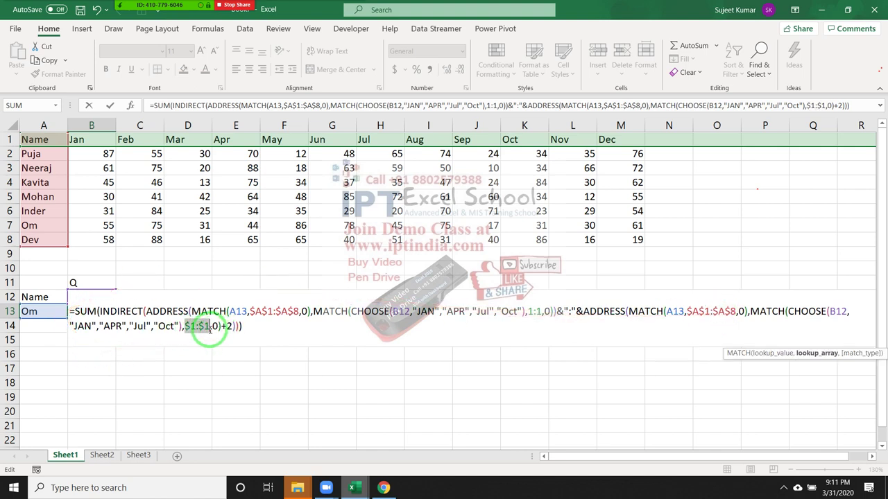
double_click(536, 311)
key("F4")
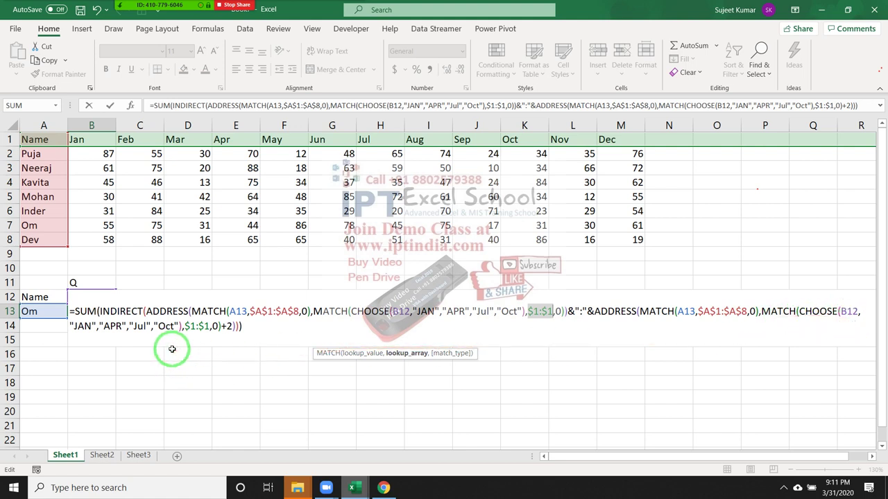
key("Return")
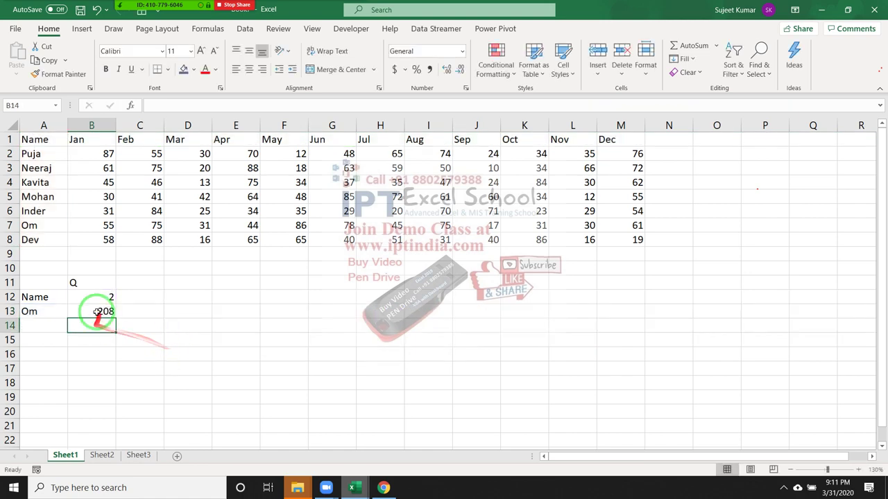
- Select B13's full formula text and leave editing with the formula unchanged
left_click(98, 311)
left_click_drag(149, 106, 299, 200)
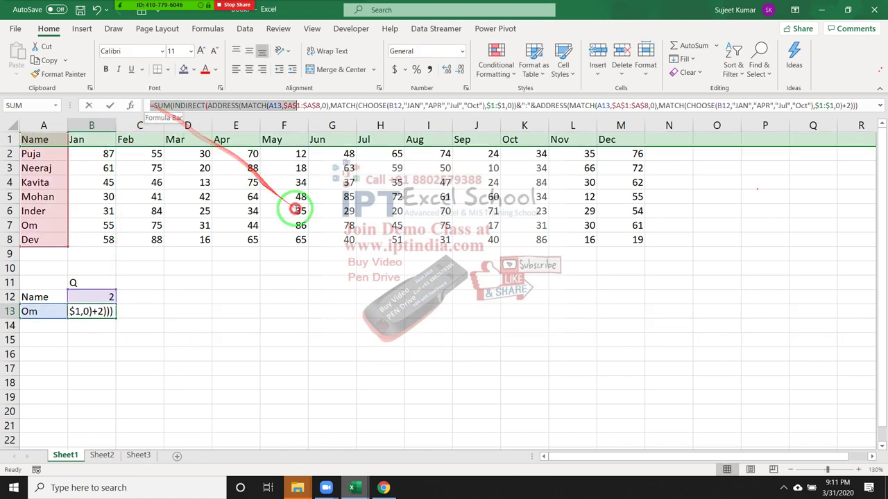
left_click_drag(873, 101, 867, 108)
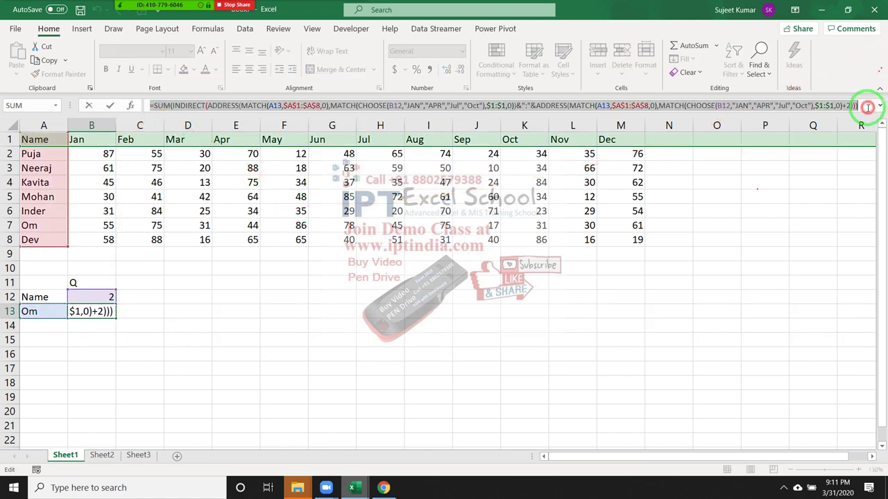
key("ctrl+Return")
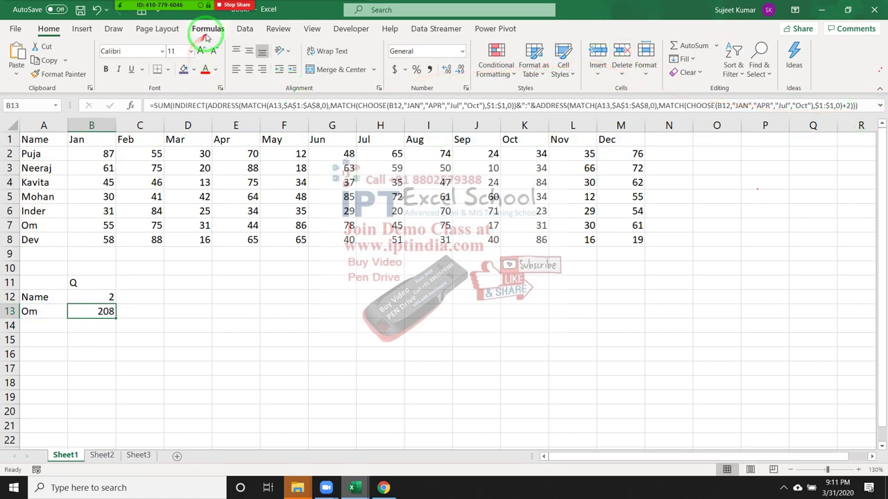
- Switch the ribbon from the Data tools to the Formulas tab
left_click(241, 29)
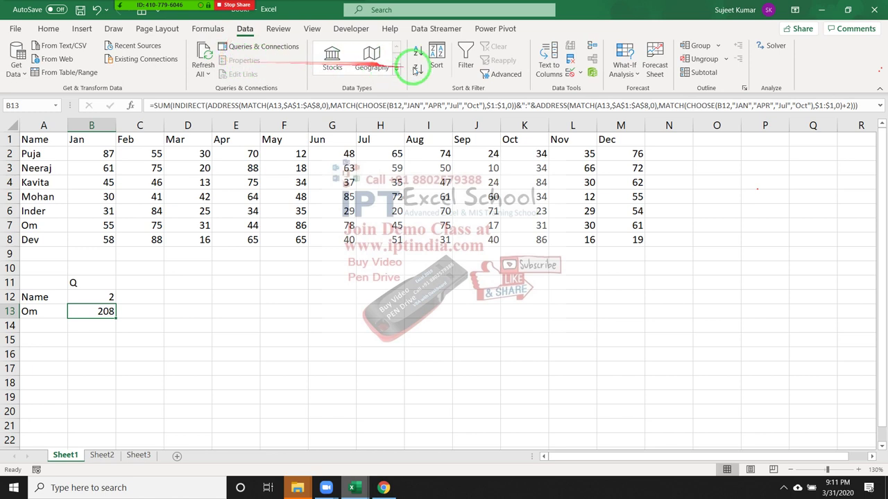
left_click_drag(485, 73, 340, 99)
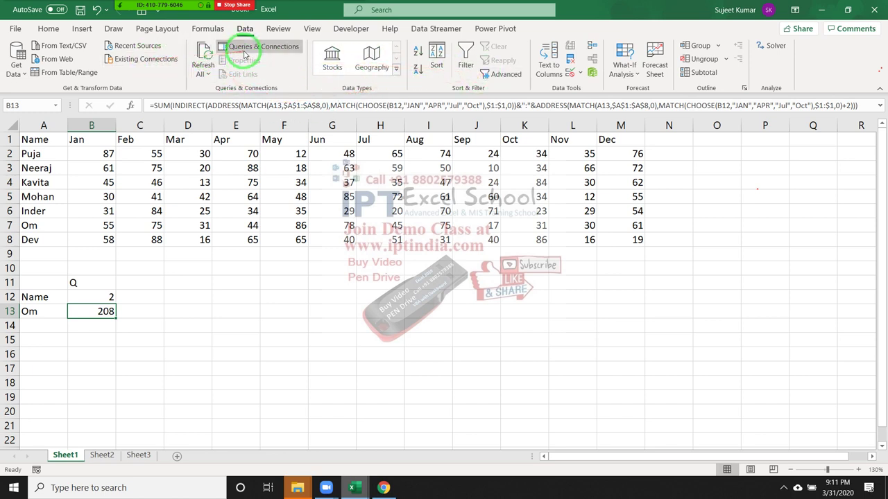
left_click_drag(229, 52, 478, 70)
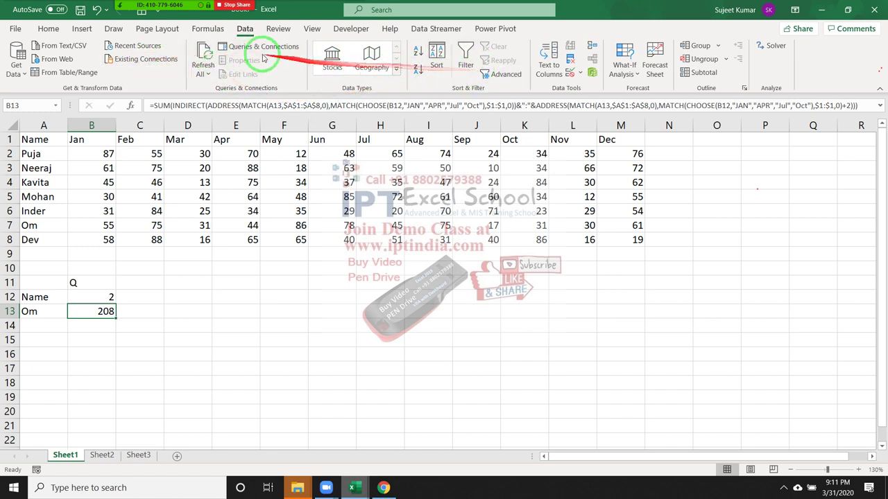
left_click_drag(236, 57, 206, 32)
left_click(206, 29)
- Define a new name Q for cell B13
left_click(373, 47)
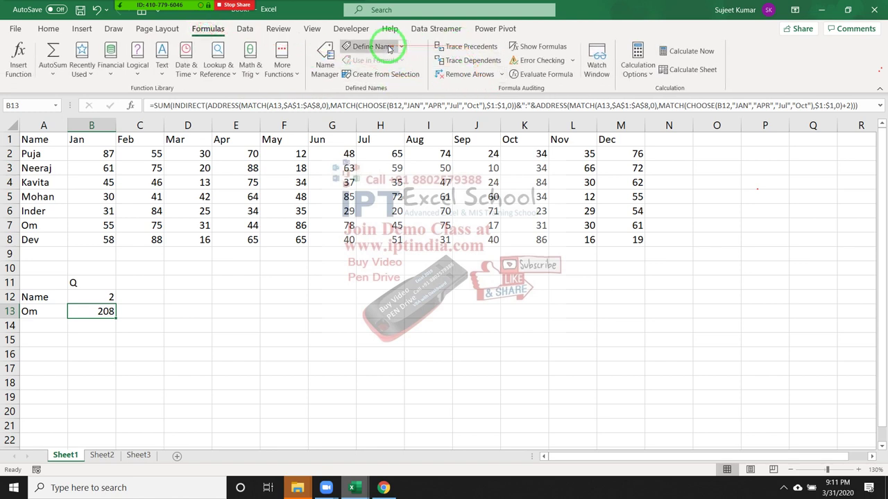
mouse_move(389, 50)
left_mouse_down()
mouse_move(397, 95)
mouse_move(561, 178)
left_mouse_up()
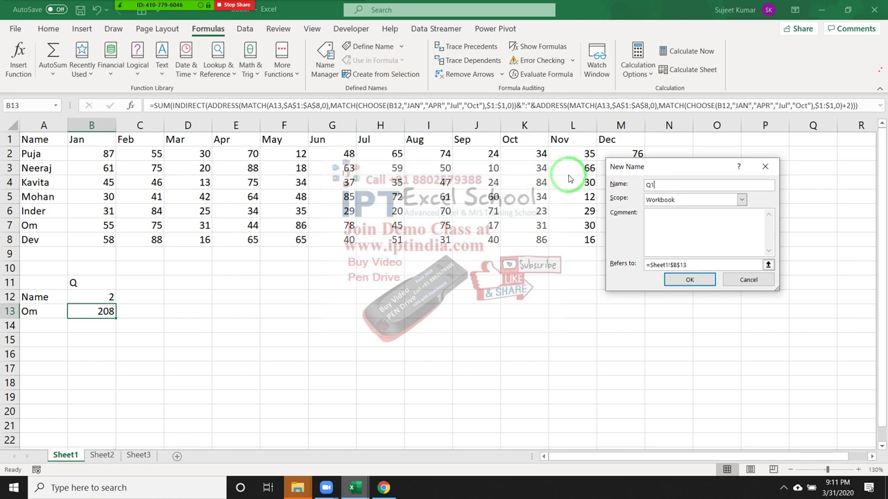
mouse_move(568, 179)
left_mouse_down()
mouse_move(694, 283)
mouse_move(692, 221)
left_mouse_up()
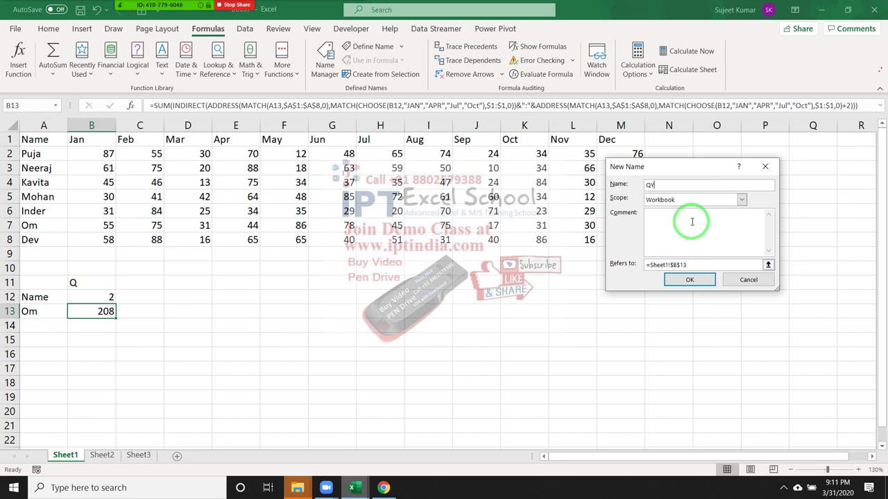
key("Return")
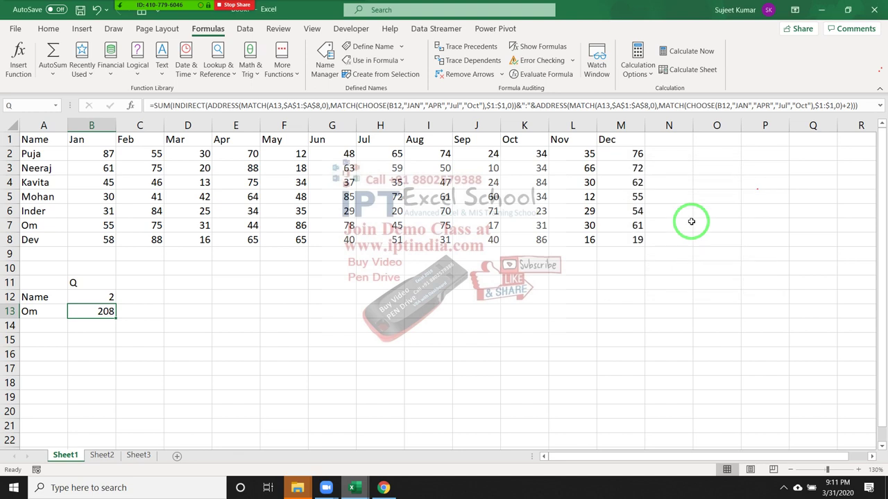
- In Name Manager, replace Q's reference with the pasted SUM(INDIRECT(ADDRESS…)) formula
left_click(324, 58)
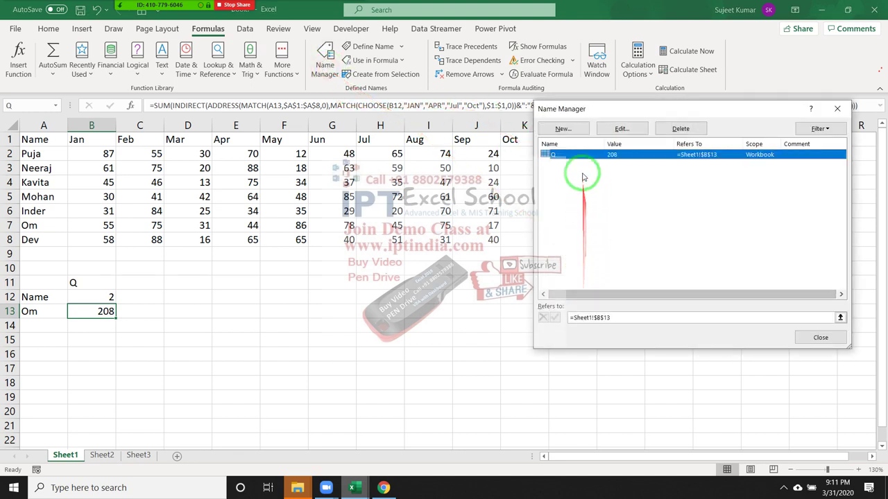
left_click(630, 316)
left_click(630, 316)
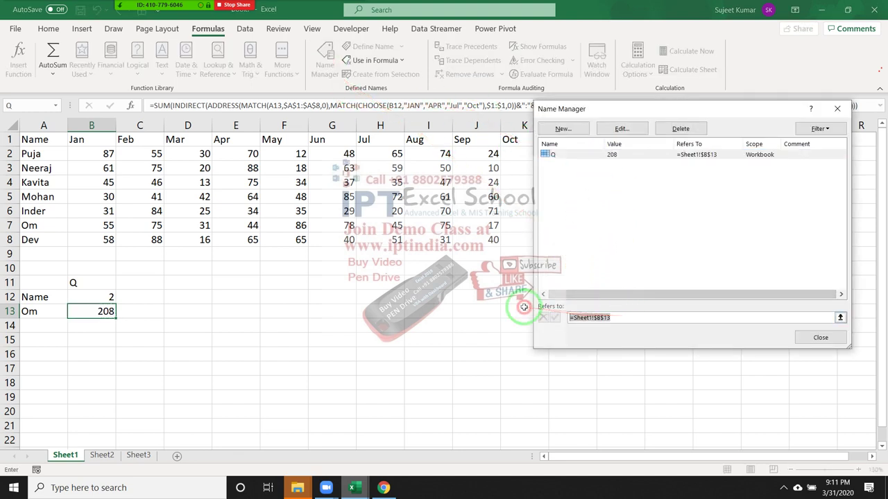
key("ctrl+v")
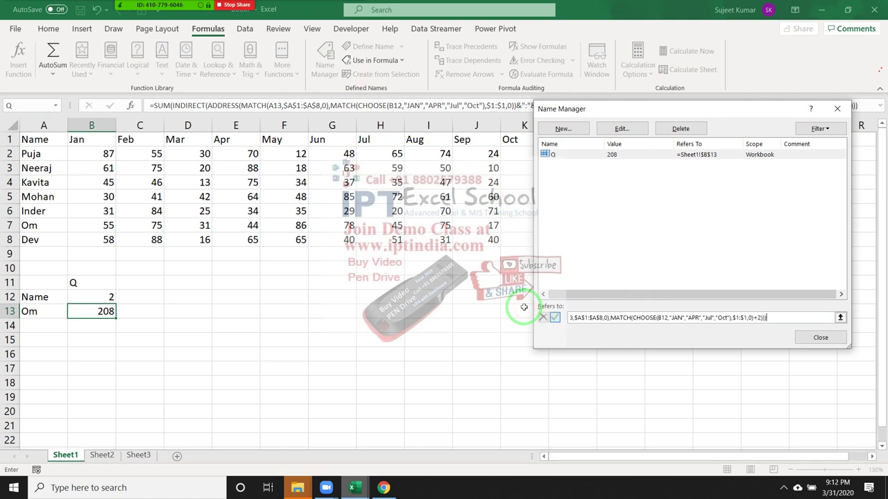
left_click(555, 318)
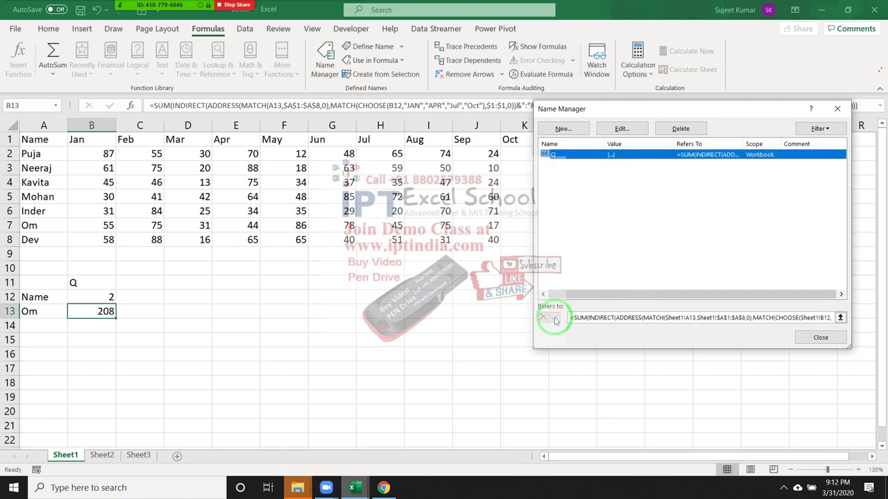
left_click(820, 338)
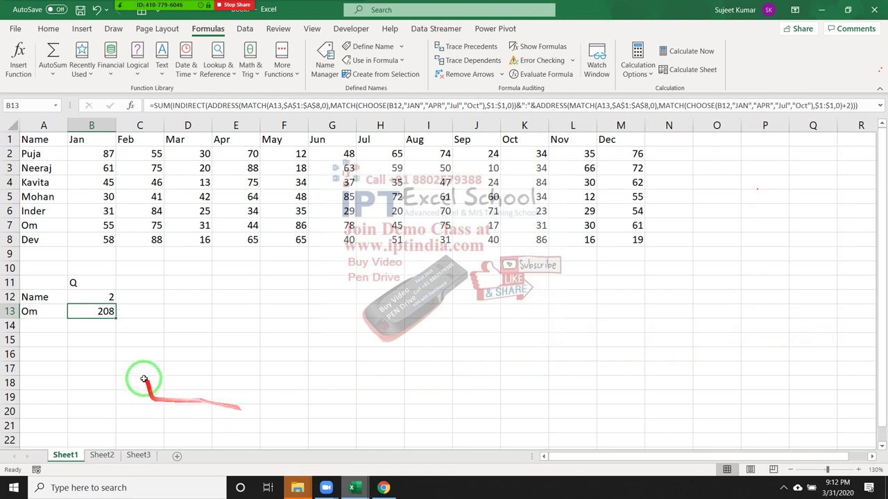
- Replace B13's formula with =Q and review Q's definition in Name Manager
key("Delete")
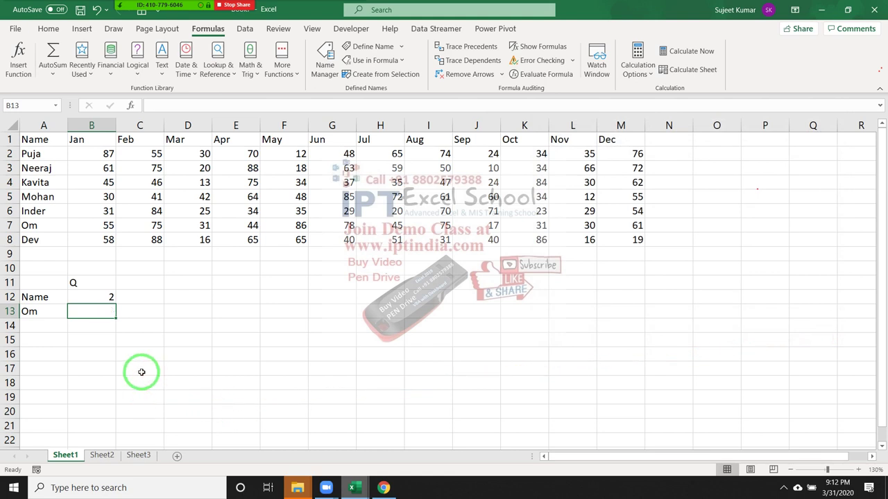
type("=q")
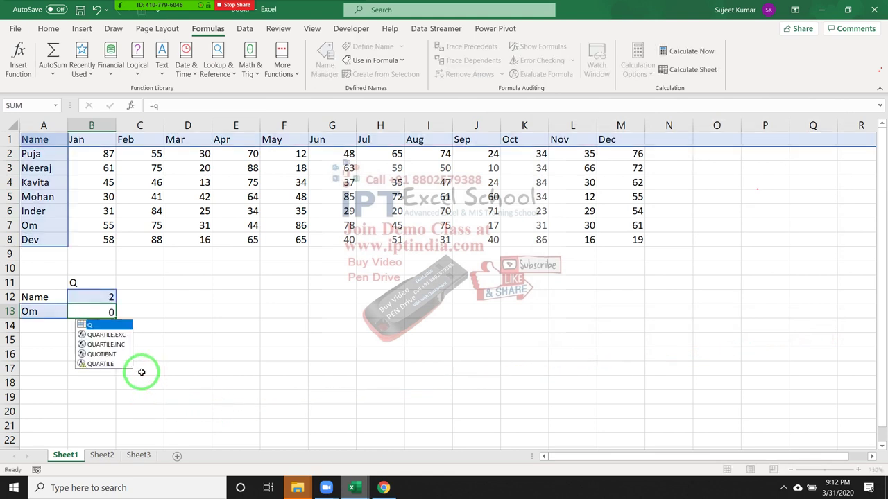
key("Return")
key("Up")
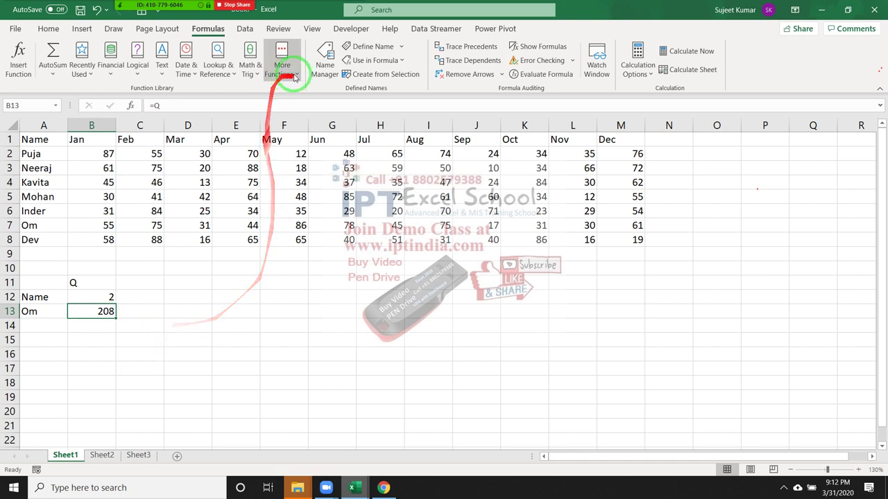
left_click(324, 66)
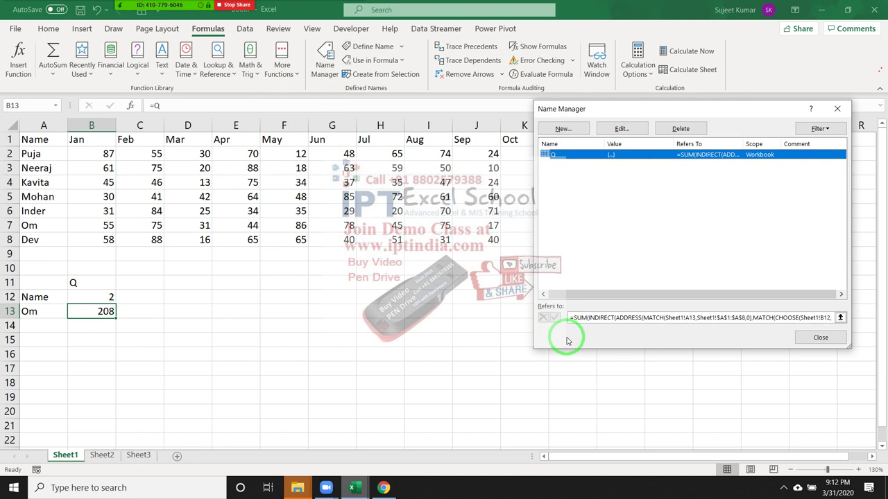
key("Escape")
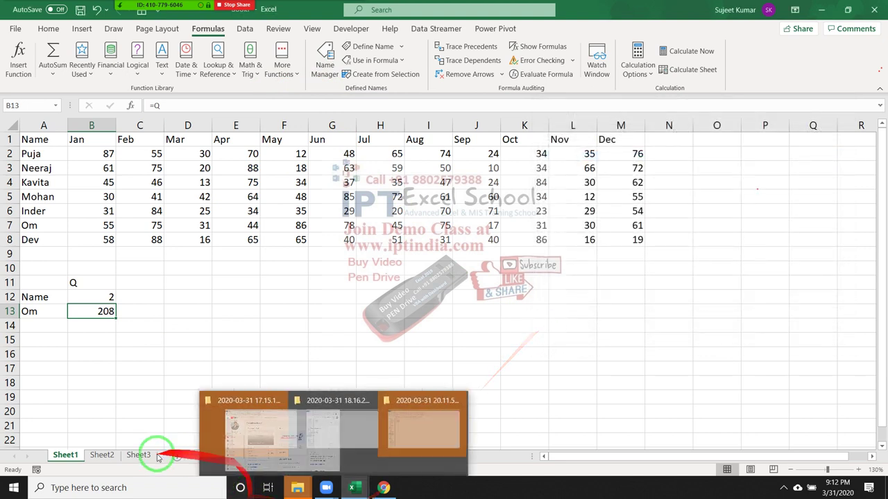
- Show Sheet2, grant a Zoom participant Allow Record, and close the Participants window
left_click(102, 456)
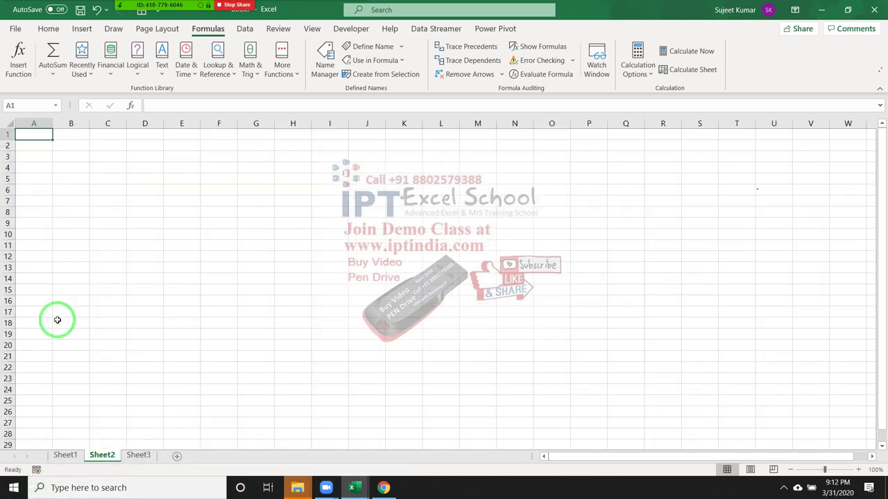
left_click(136, 9)
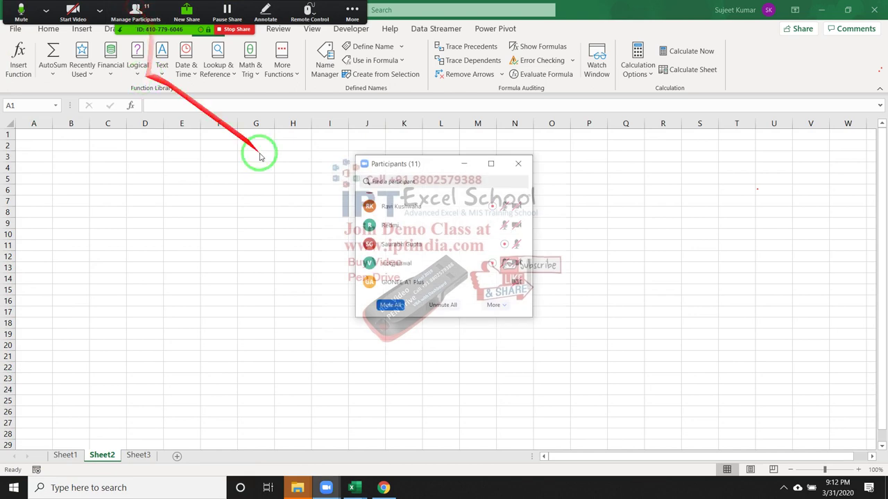
left_click(531, 264)
left_click_drag(531, 264, 531, 208)
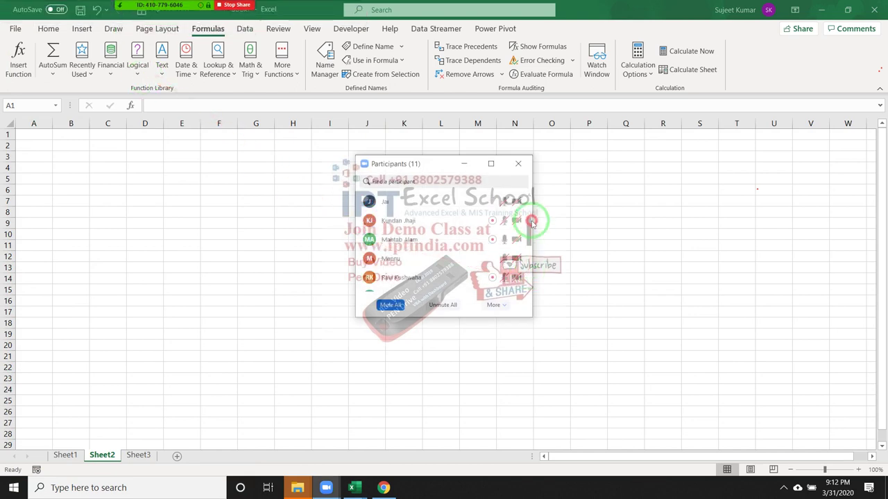
left_click(507, 220)
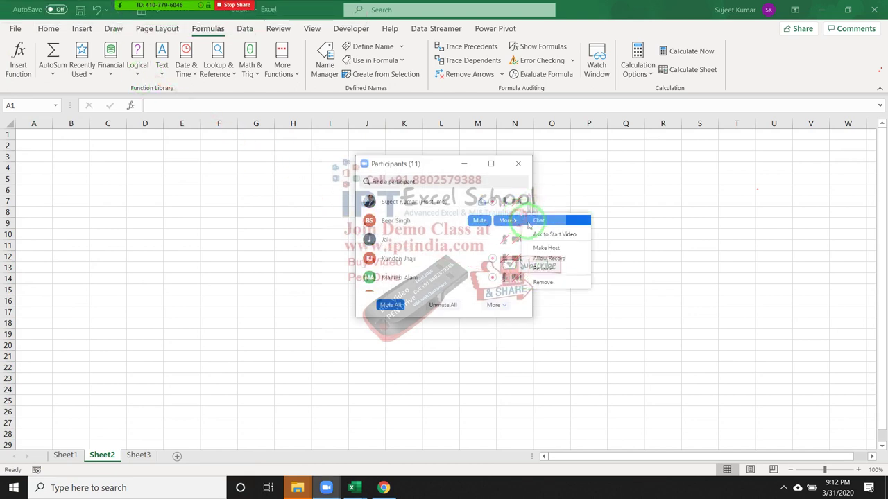
left_click(562, 259)
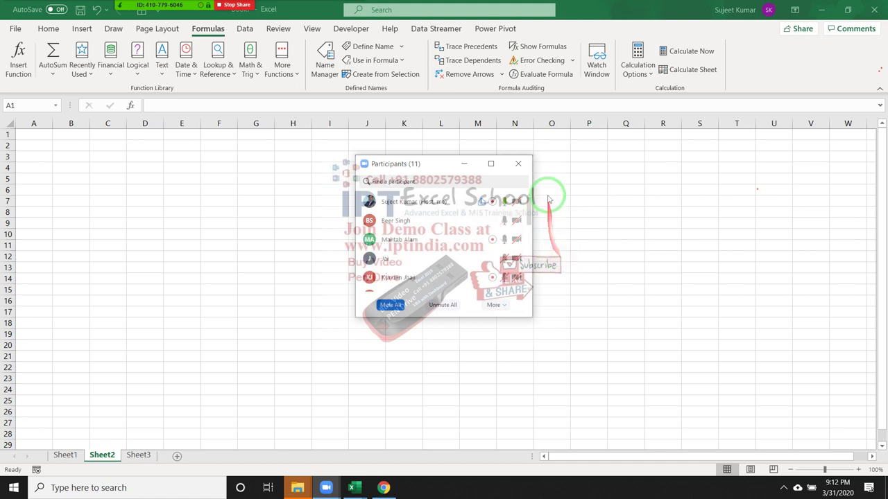
left_click(520, 164)
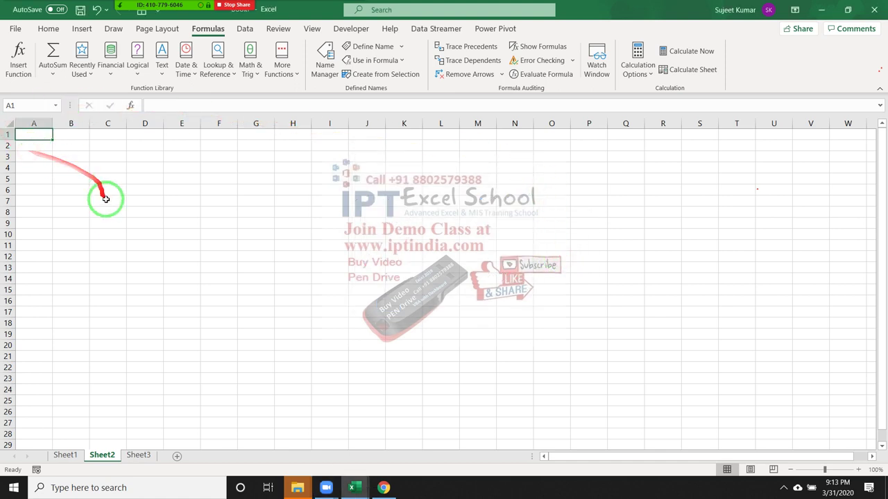
- Enter Name in A1 and Jan in B1, filling months through Sep to J1
scroll(111, 220, "up", 2, "ctrl")
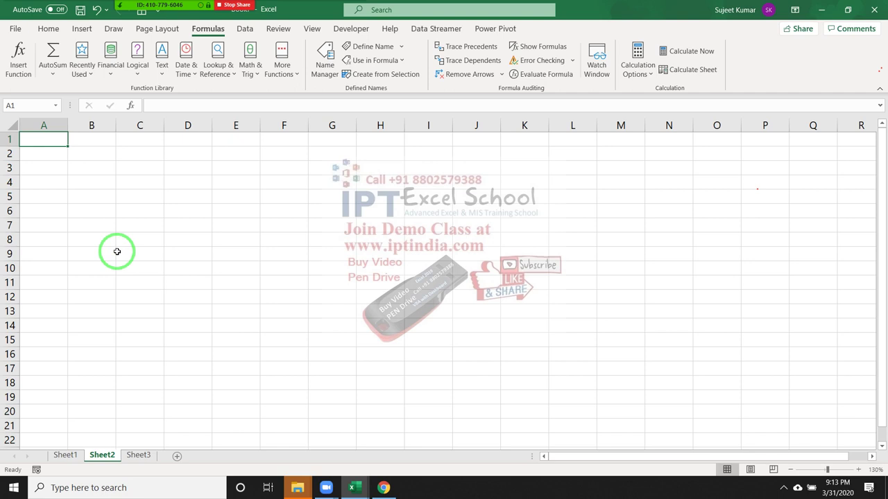
type("Name")
key("Return")
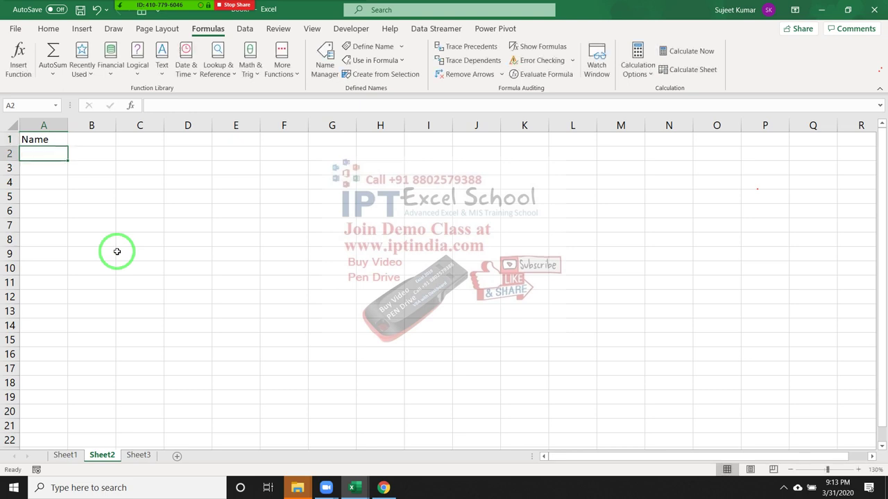
key("Right")
type("JA")
key("Return")
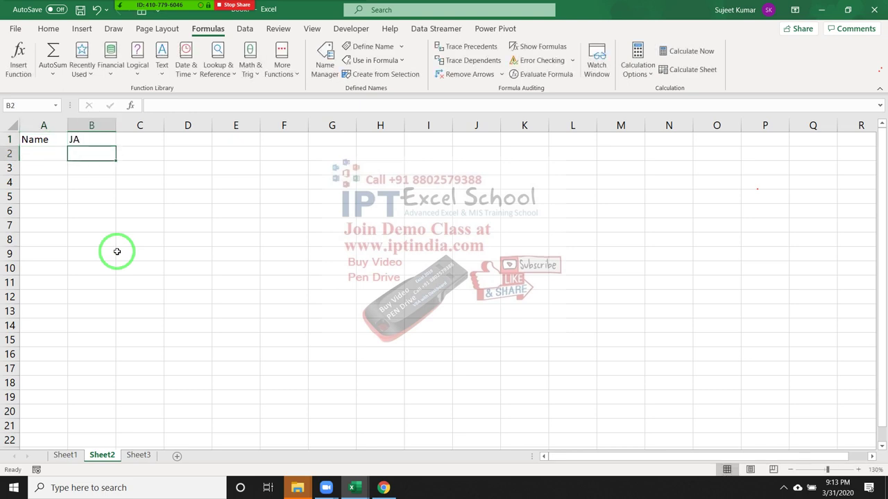
key("Up")
type("Ja")
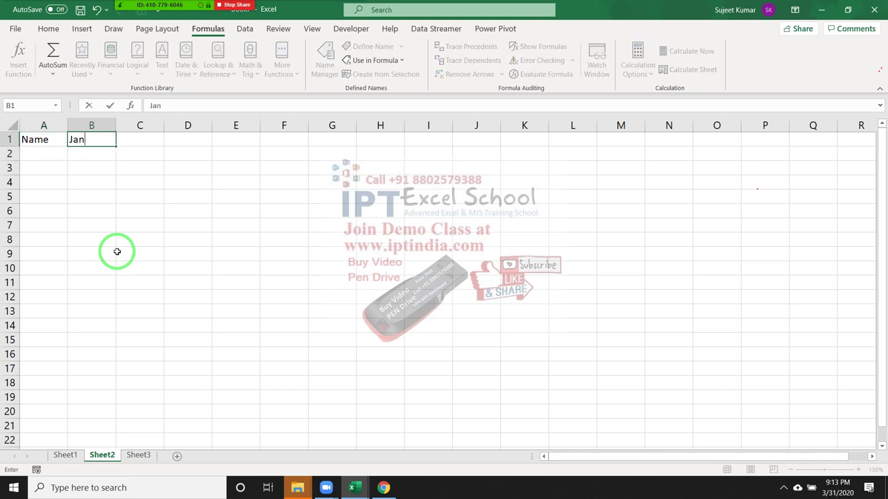
key("Return")
left_click(91, 139)
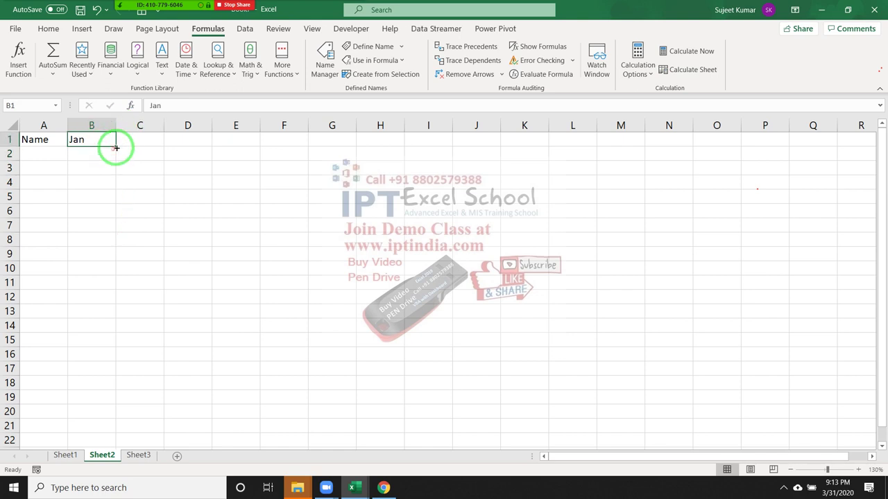
left_click_drag(116, 148, 479, 168)
- Type Puja in A2 and fill the list of names down column A
left_click(64, 153)
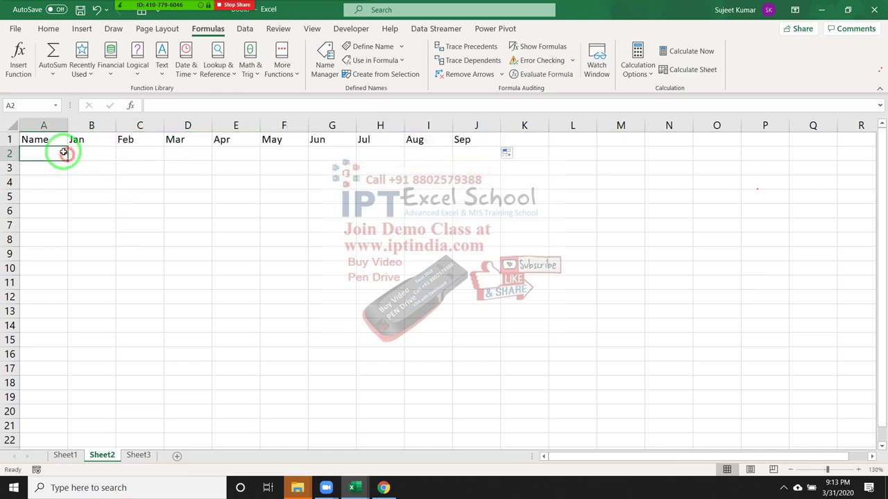
type("Puja")
key("Return")
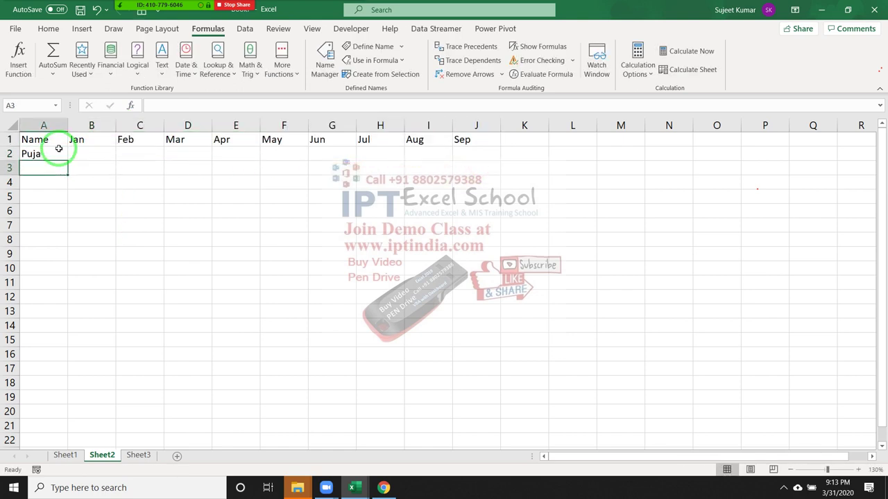
left_click(59, 150)
left_click_drag(68, 160, 69, 487)
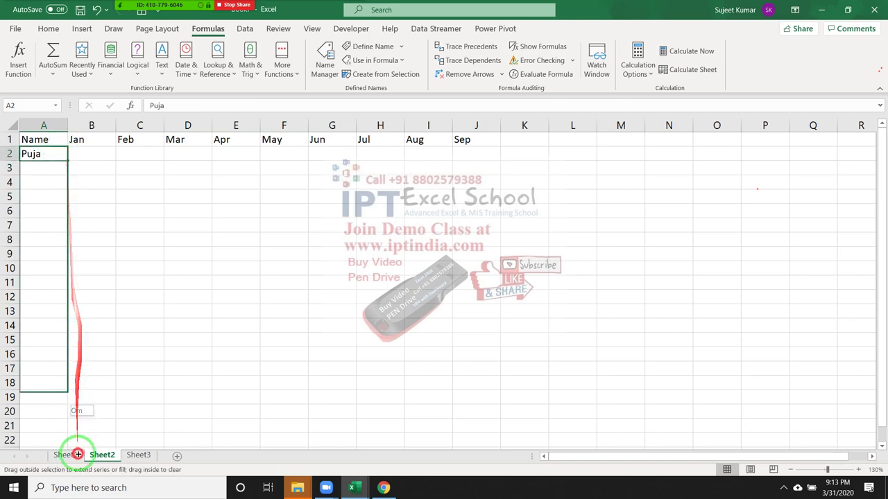
key("ctrl+Home")
key("Right")
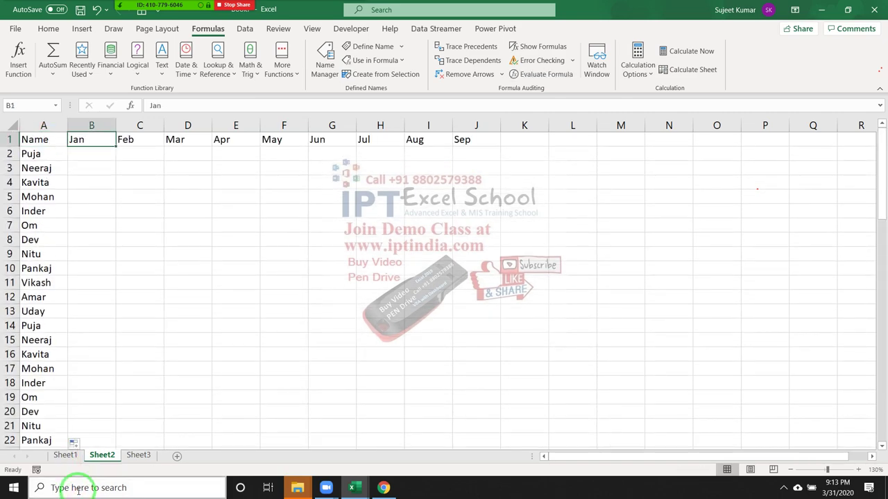
- Enter =RANDBETWEEN(10,90) in B2 and fill it across Jan–Sep and down every name
type("=ra")
key("Down")
key("Down")
key("Down")
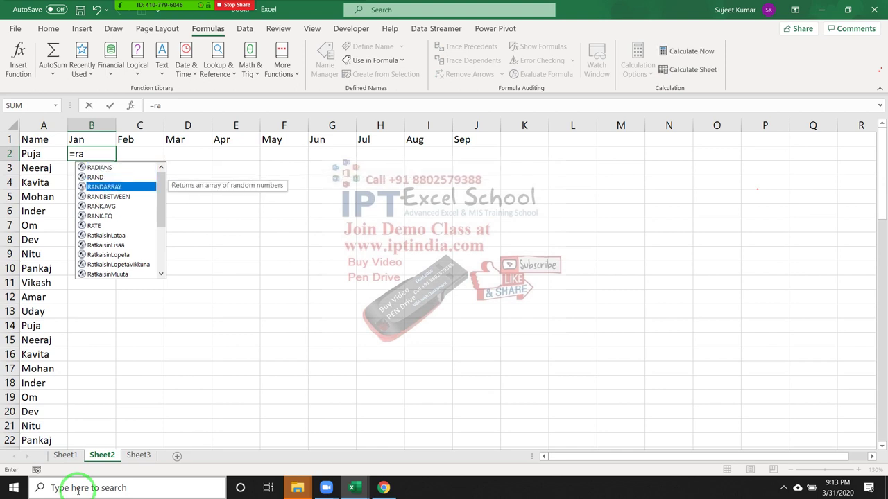
key("Tab")
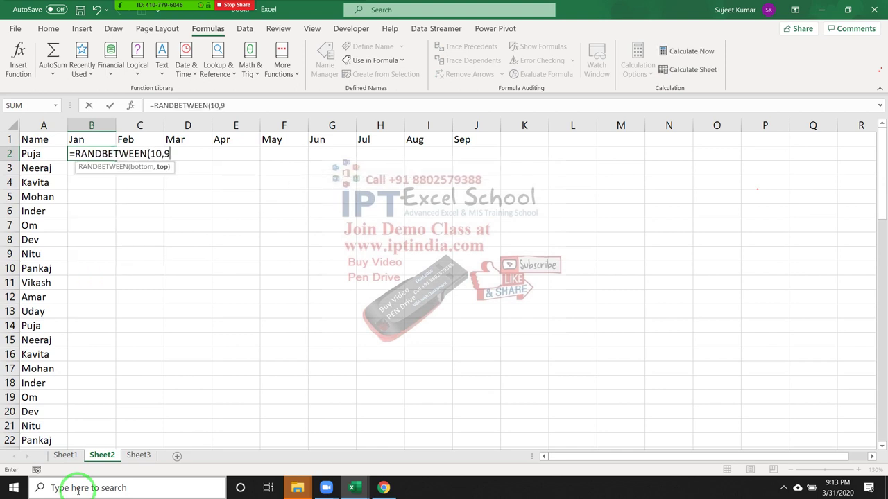
type("0)")
key("ctrl+Return")
key("shift+Right")
key("shift+Right")
key("shift+Right")
key("shift+Right")
key("shift+Right")
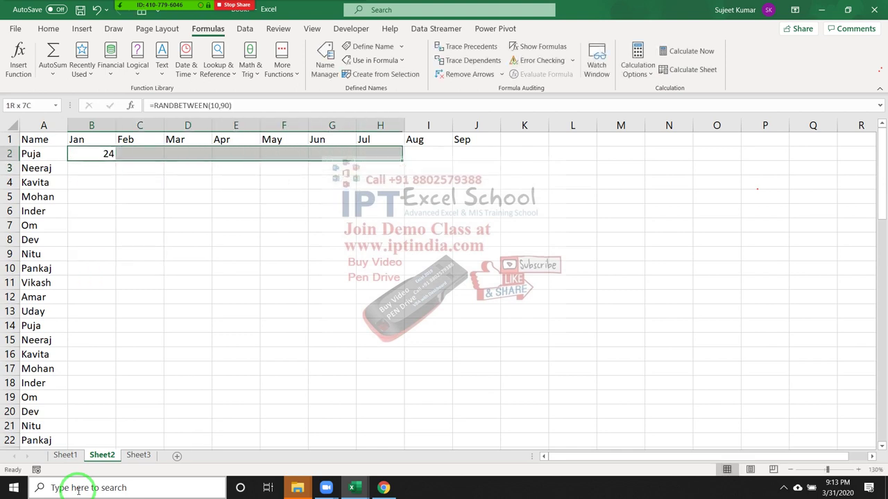
key("shift+Right")
key("shift+Right")
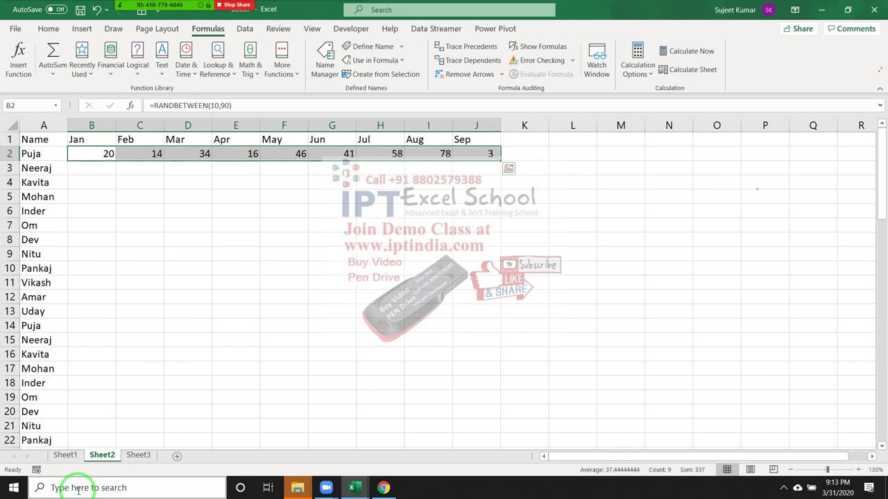
left_click_drag(501, 159, 502, 160)
double_click(502, 160)
- Copy the random-number block and paste it back as plain values
key("ctrl+c")
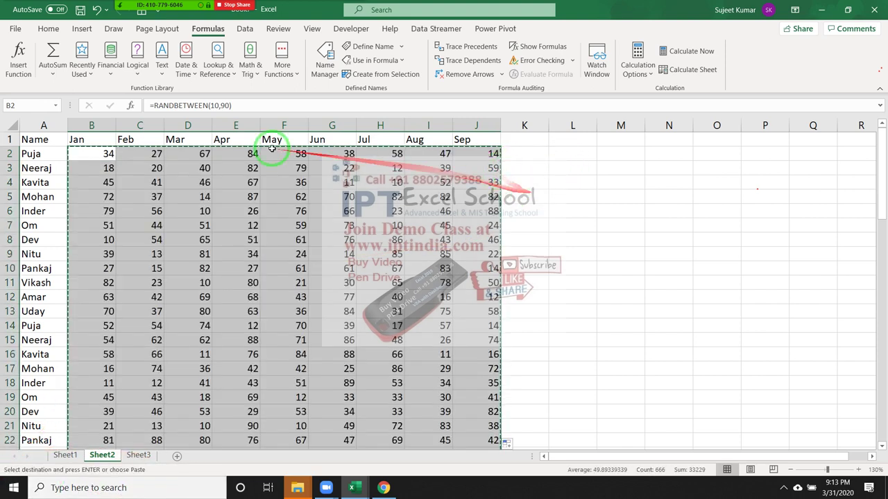
left_click(48, 29)
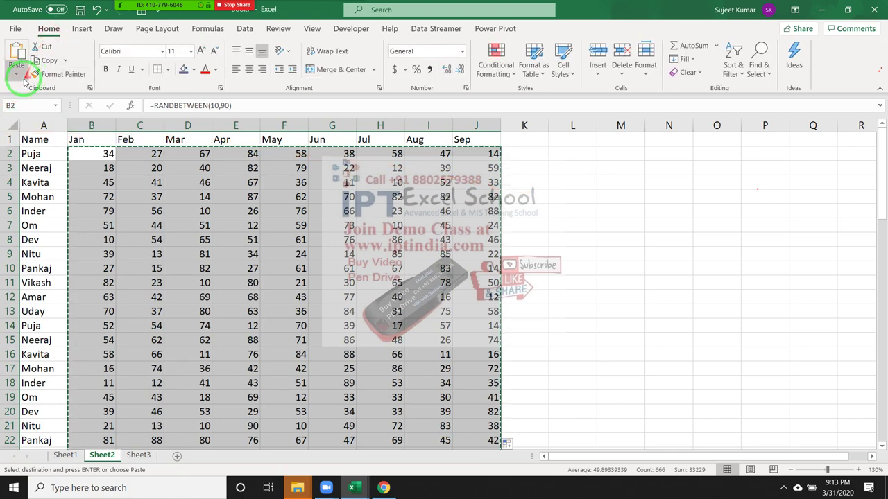
left_click(18, 75)
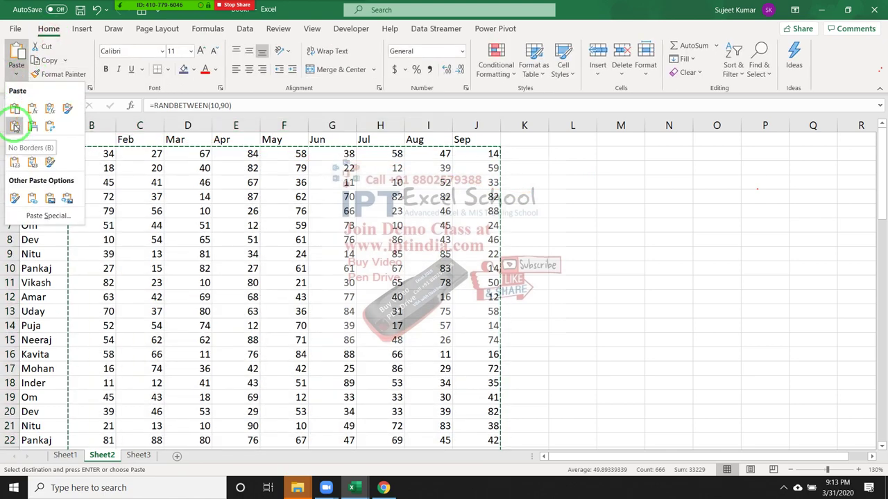
left_click(14, 125)
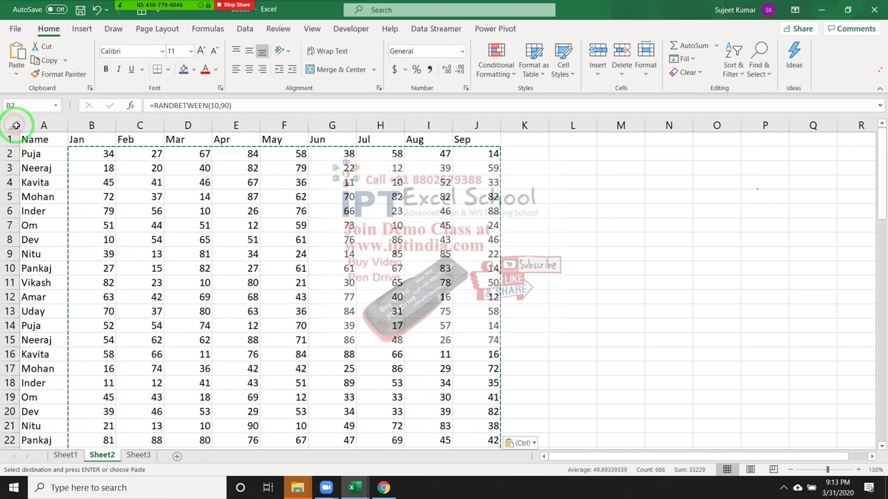
left_click(16, 75)
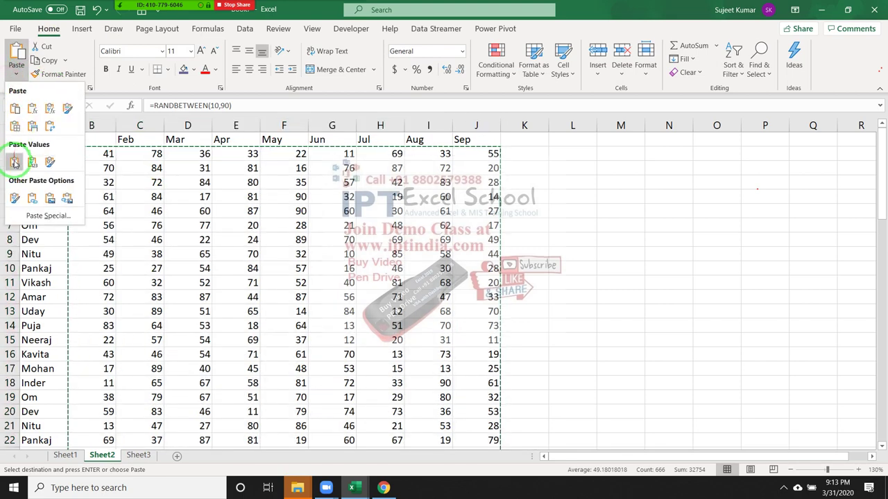
left_click(15, 162)
left_click(129, 194)
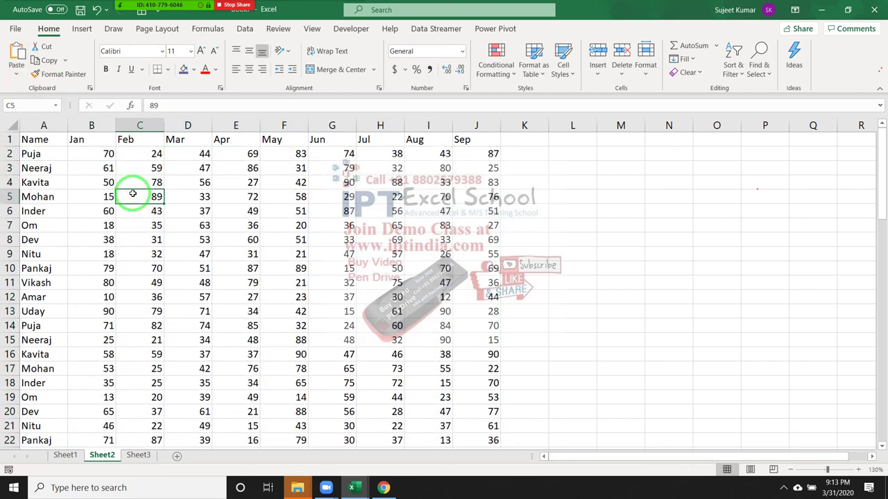
left_click_drag(118, 187, 200, 182)
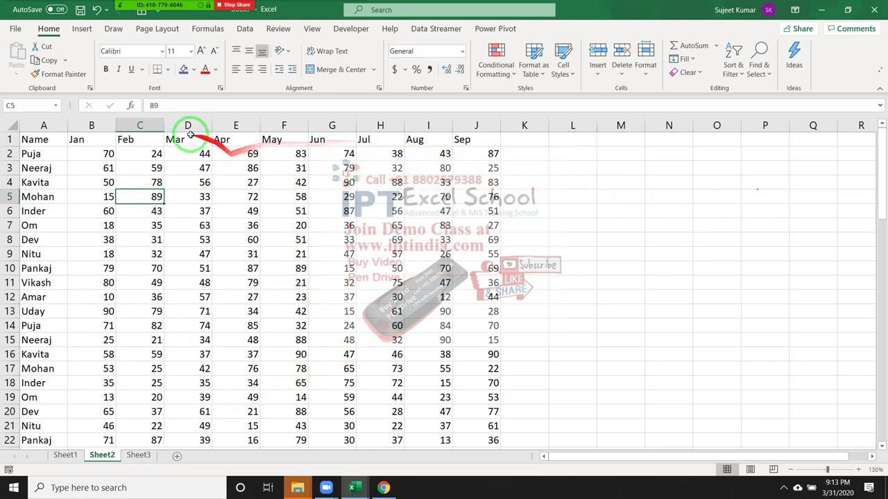
- Auto-fit every column on the sheet to its contents
left_click(10, 125)
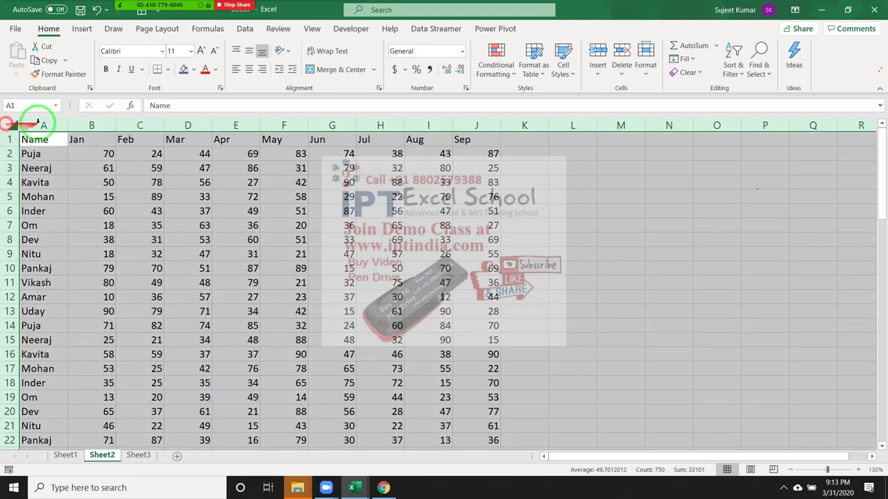
double_click(165, 125)
left_click(409, 183)
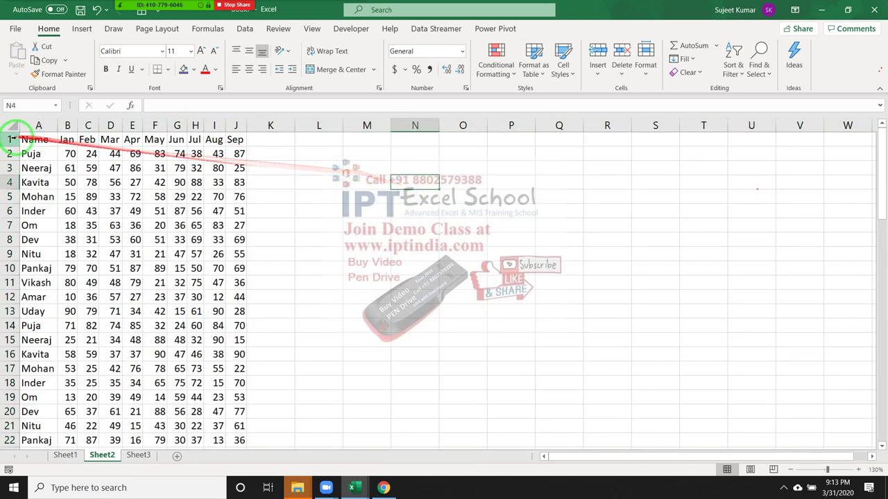
- Apply All Borders to the range L1:U9
left_click_drag(35, 139, 239, 127)
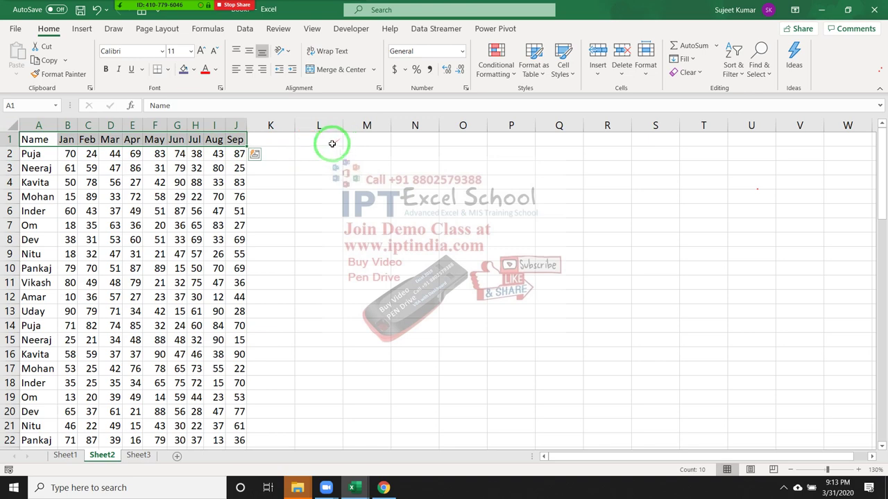
mouse_move(332, 144)
left_mouse_down()
mouse_move(618, 132)
mouse_move(752, 142)
mouse_move(764, 255)
left_mouse_up()
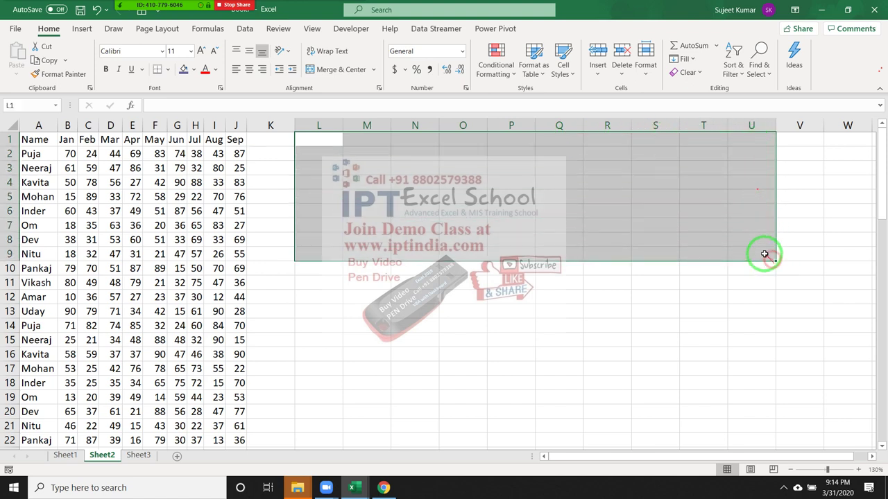
left_click(167, 73)
left_click(171, 186)
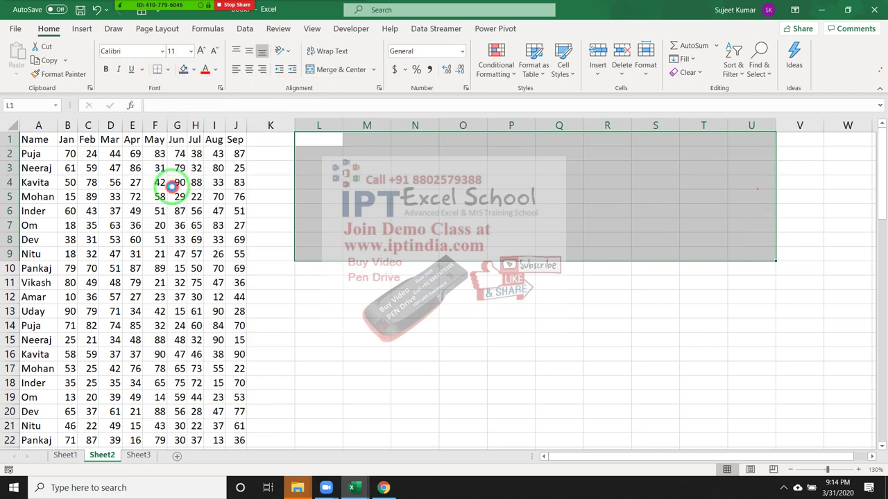
left_click(598, 240)
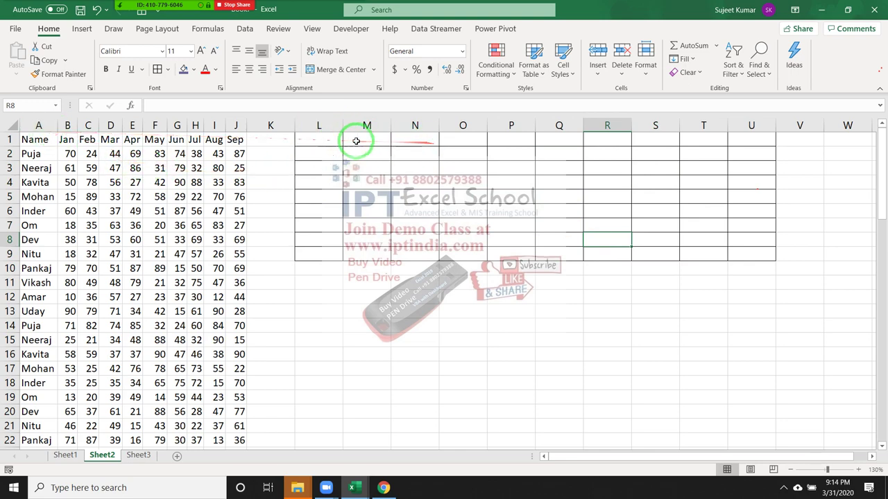
left_click_drag(319, 139, 767, 256)
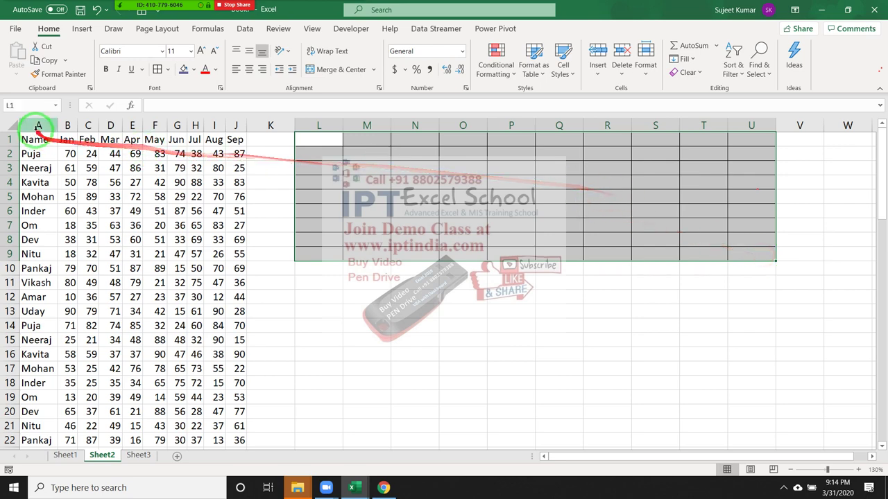
- Copy headers A1:J1 into L1 and auto-fit columns L through U
left_click_drag(36, 138, 239, 130)
key("ctrl+c")
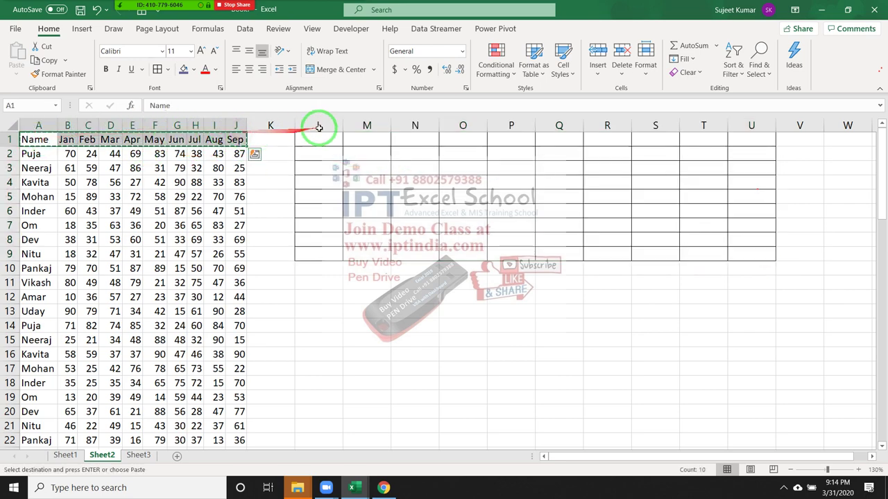
left_click(338, 138)
key("ctrl+v")
key("Escape")
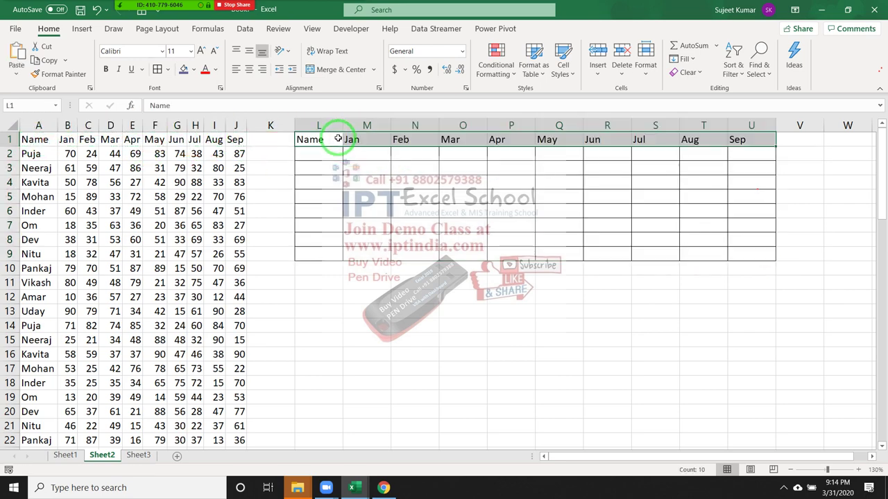
left_click_drag(318, 124, 768, 142)
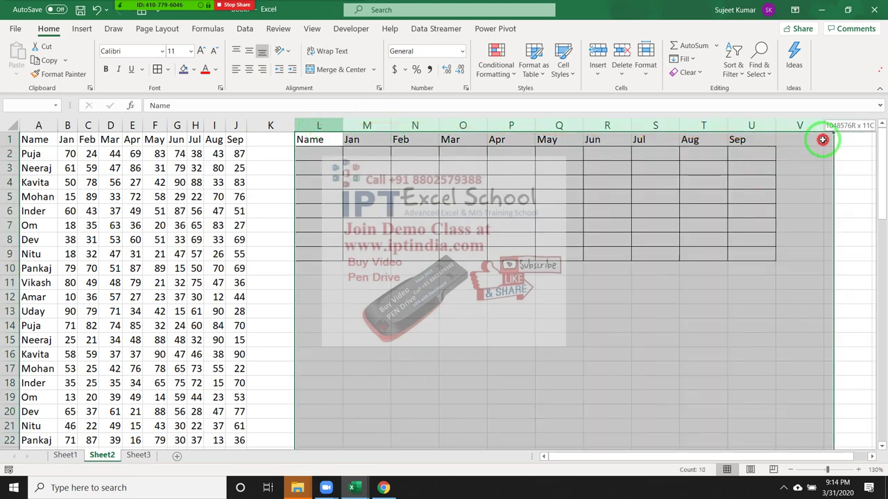
double_click(775, 126)
left_click(519, 183)
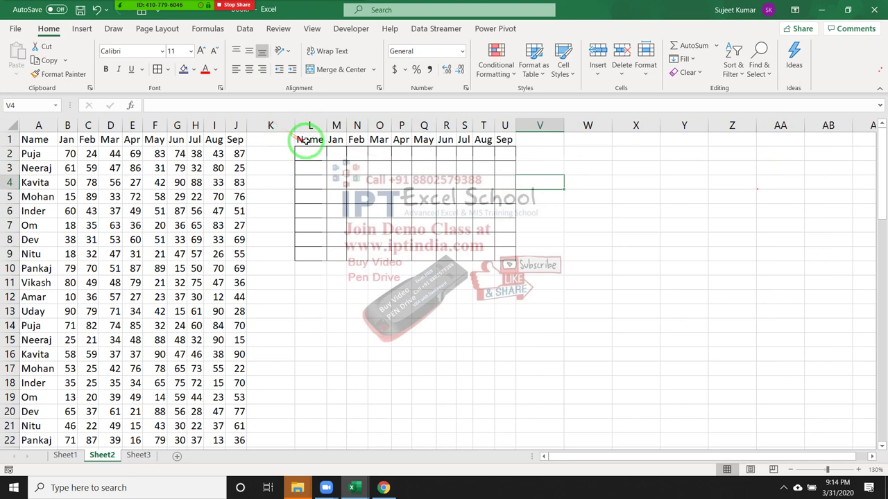
- Resize columns M (Jan), T (Aug) and P of the header table
left_click_drag(300, 141, 511, 131)
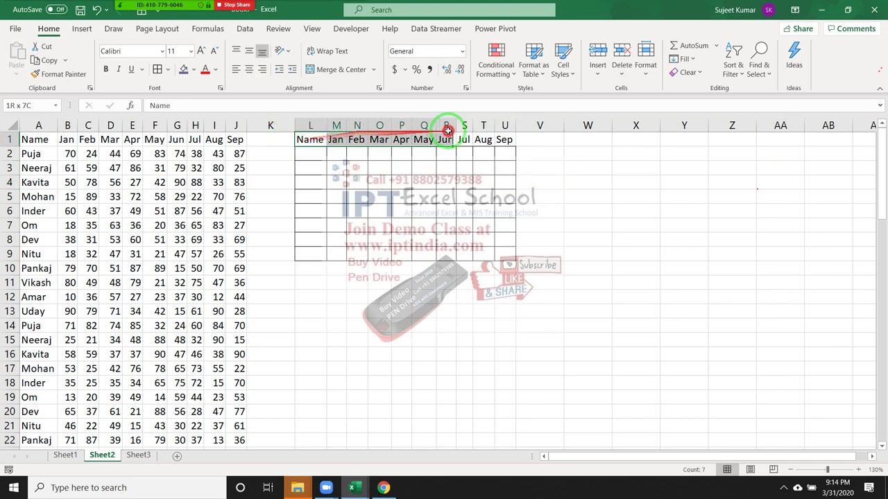
left_click(159, 70)
left_click(409, 180)
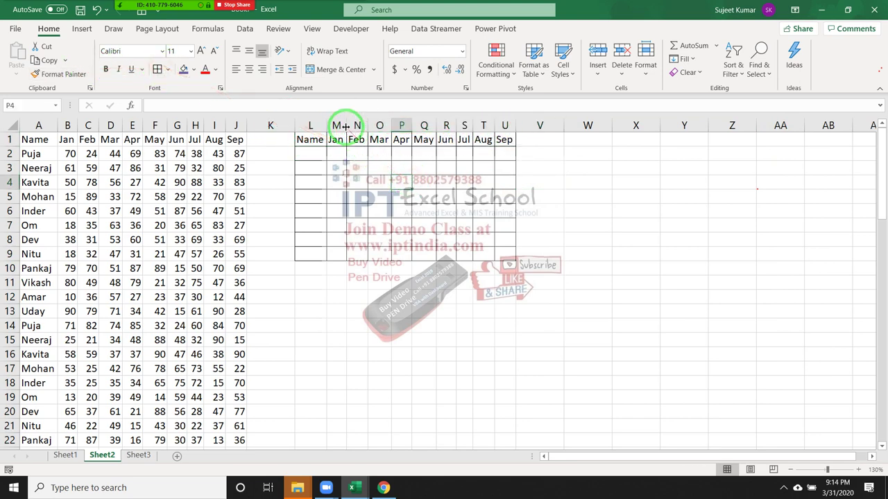
left_click_drag(347, 126, 576, 124)
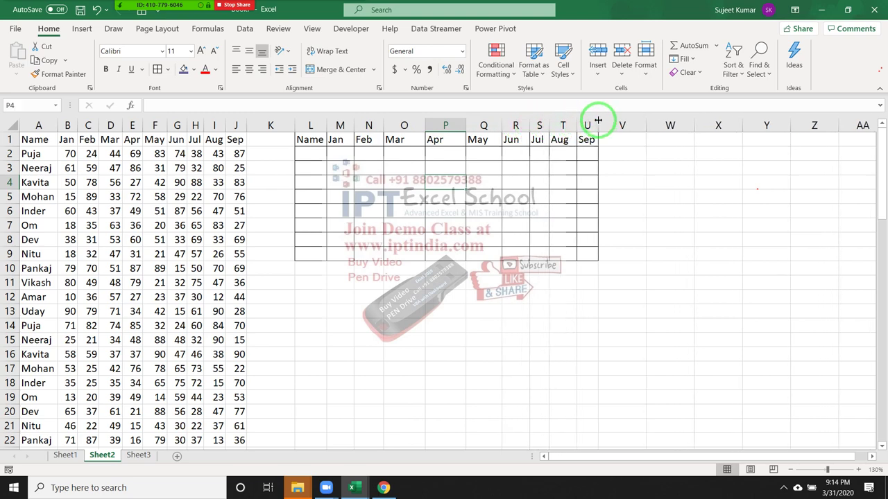
left_click(602, 125)
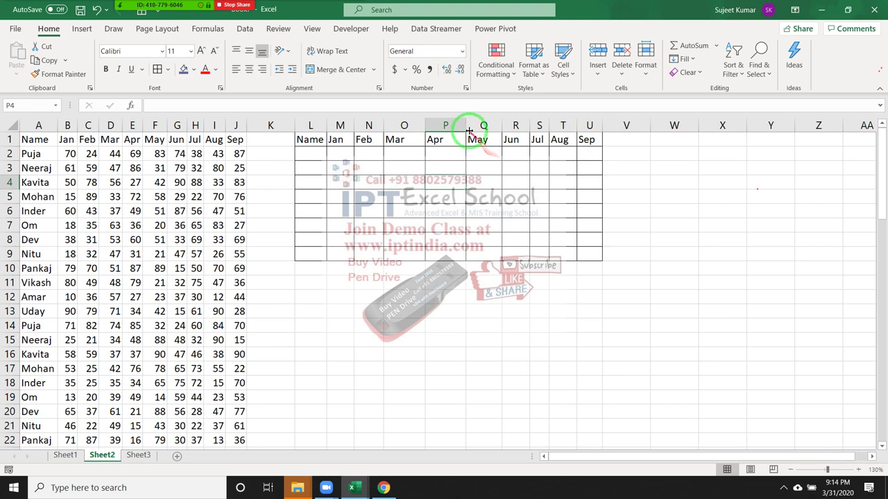
left_click_drag(465, 125, 458, 125)
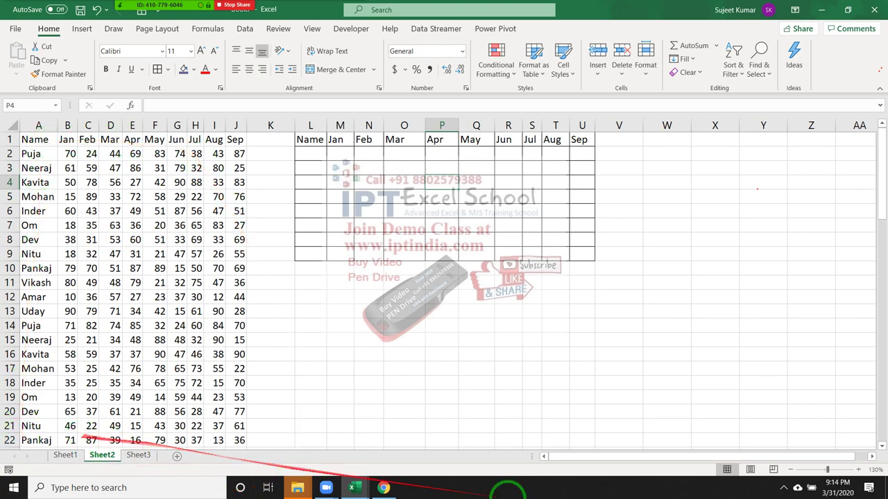
- Dismiss the taskbar window previews and select cell V1 beside the table
left_click(880, 446)
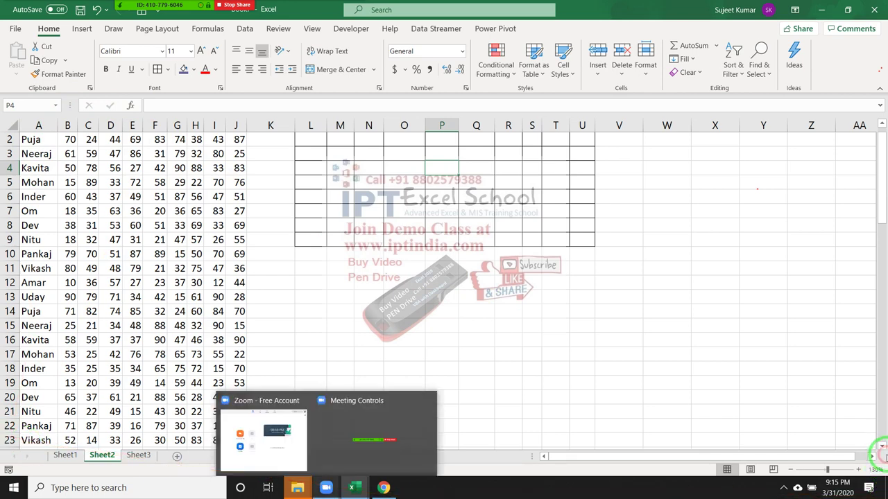
left_click(805, 425)
left_click(879, 447)
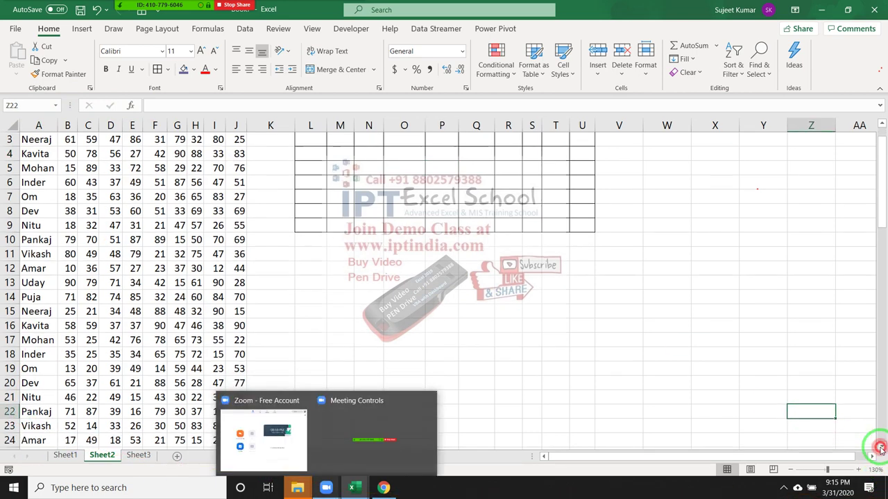
left_click(613, 309)
scroll(618, 313, "up", 2)
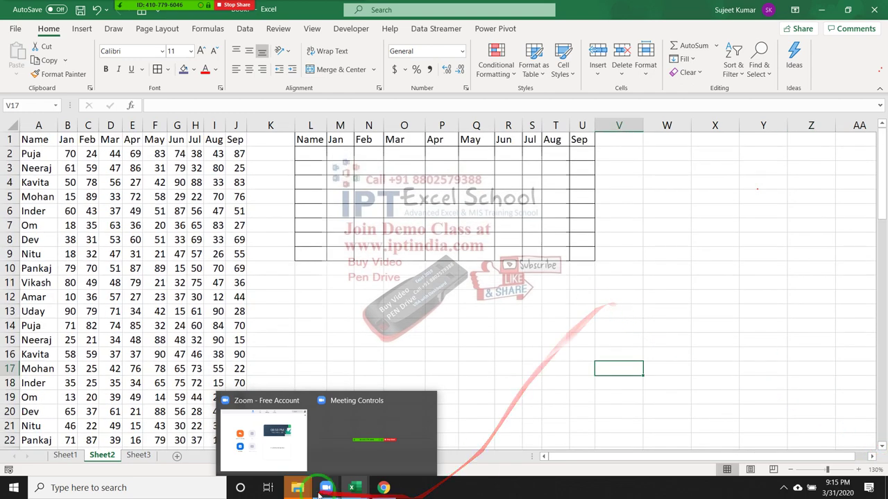
left_click(366, 341)
left_click(619, 138)
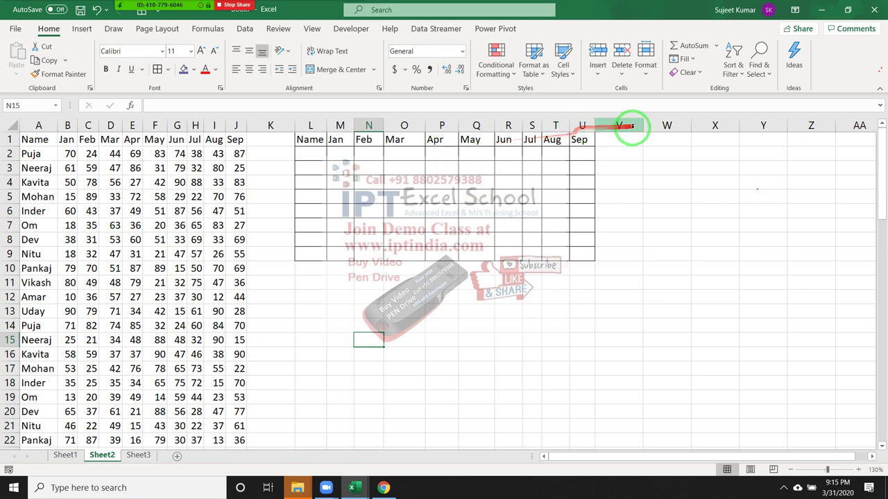
- Draw an ActiveX scroll bar down column V beside the table and resize it
left_click(359, 35)
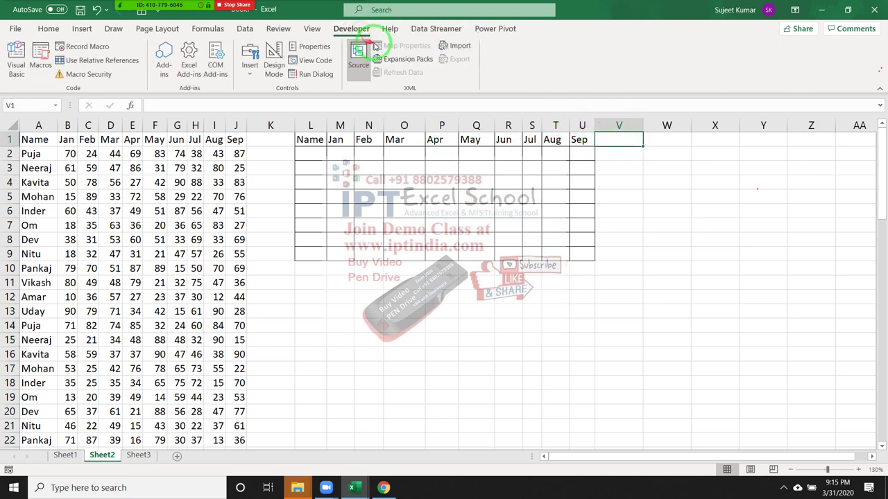
left_click(251, 70)
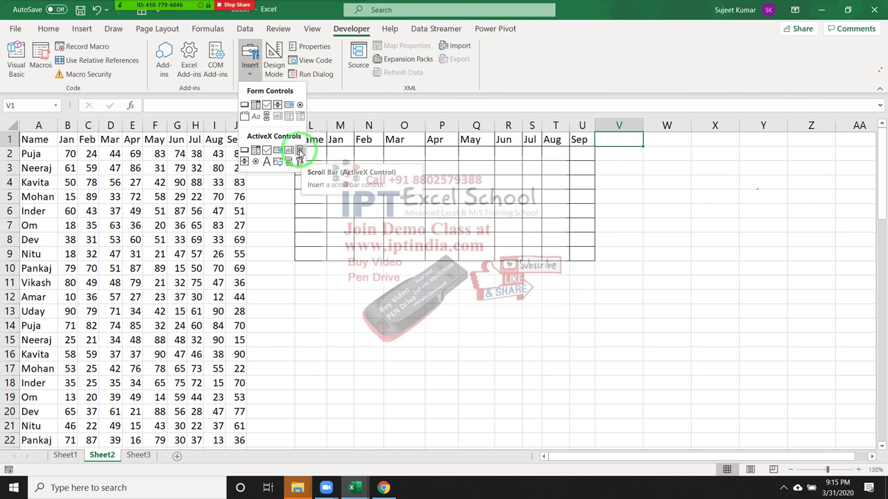
left_click(300, 149)
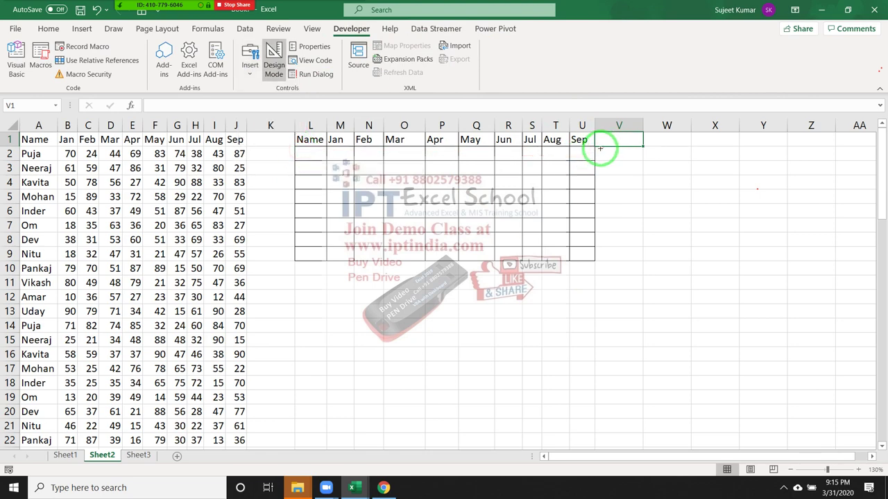
left_click_drag(600, 149, 621, 258)
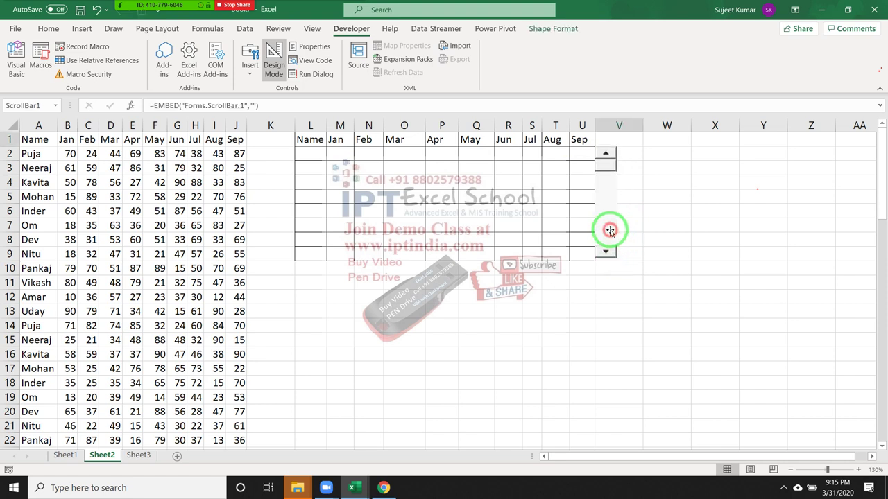
left_click(607, 201)
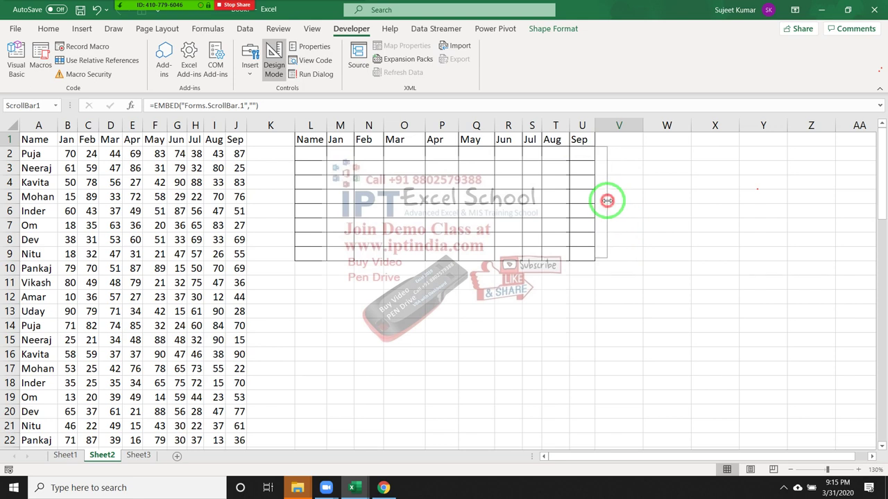
mouse_move(607, 202)
left_mouse_down()
mouse_move(603, 255)
mouse_move(611, 264)
left_mouse_up()
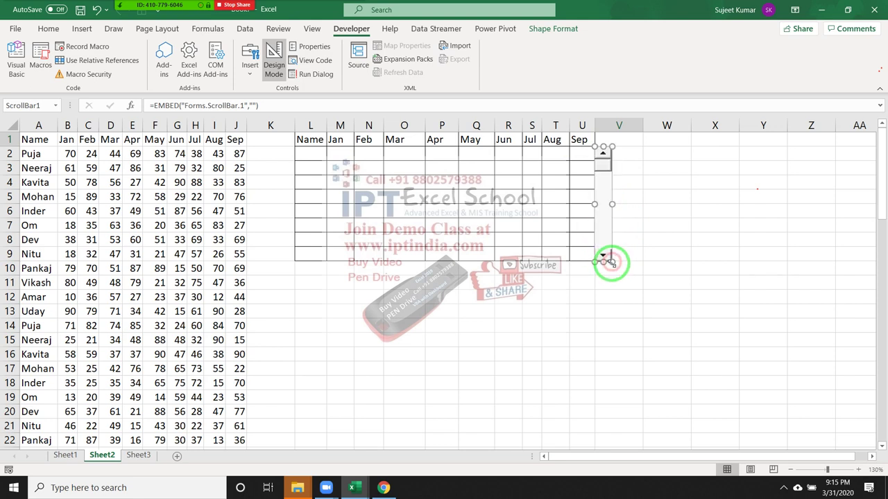
left_click(629, 275)
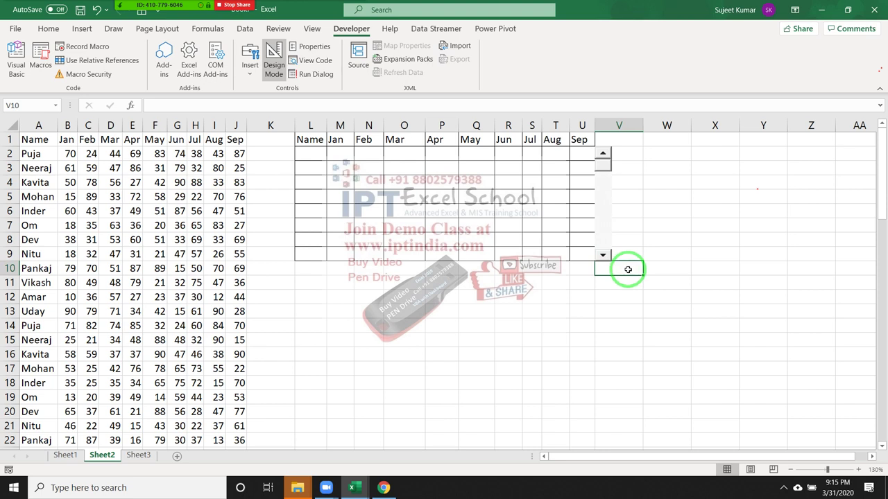
- Look at the scroll bar's Format Control settings without changes, then delete the scroll bar
right_click(599, 241)
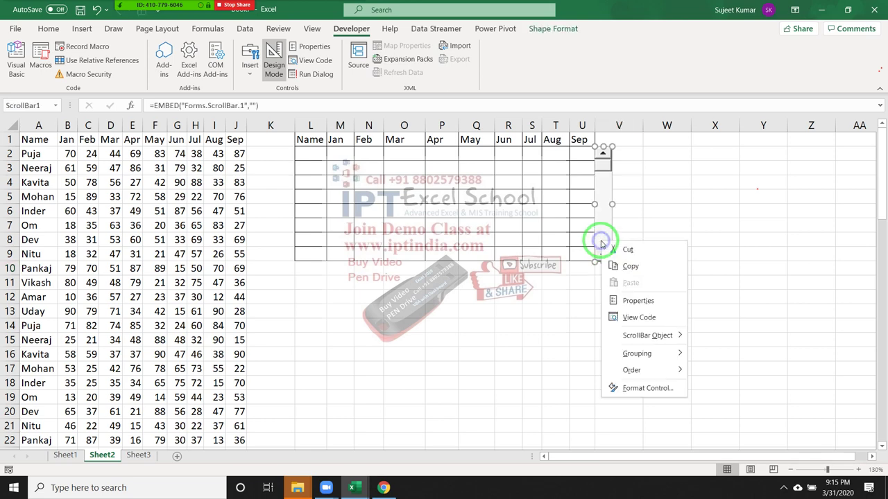
left_click(650, 392)
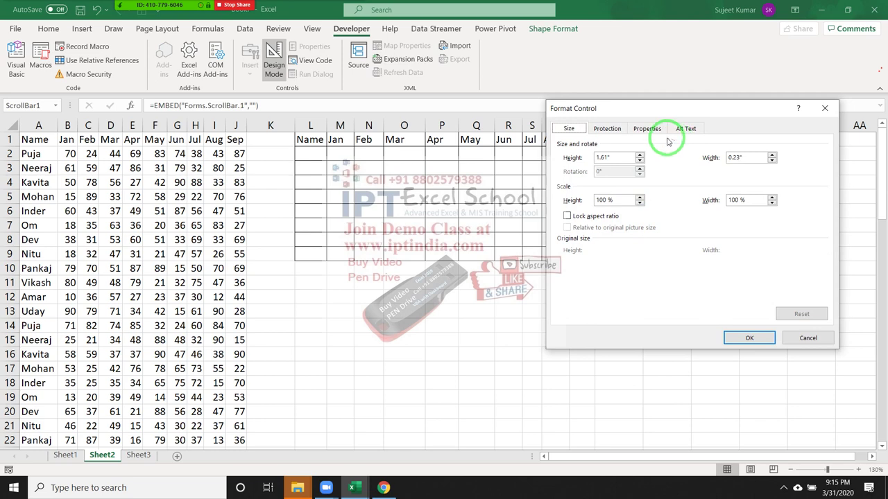
key("Escape")
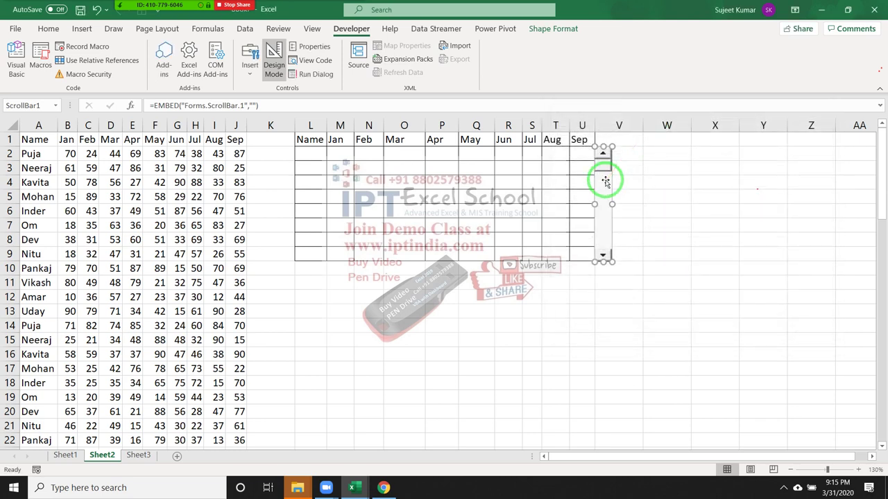
key("Delete")
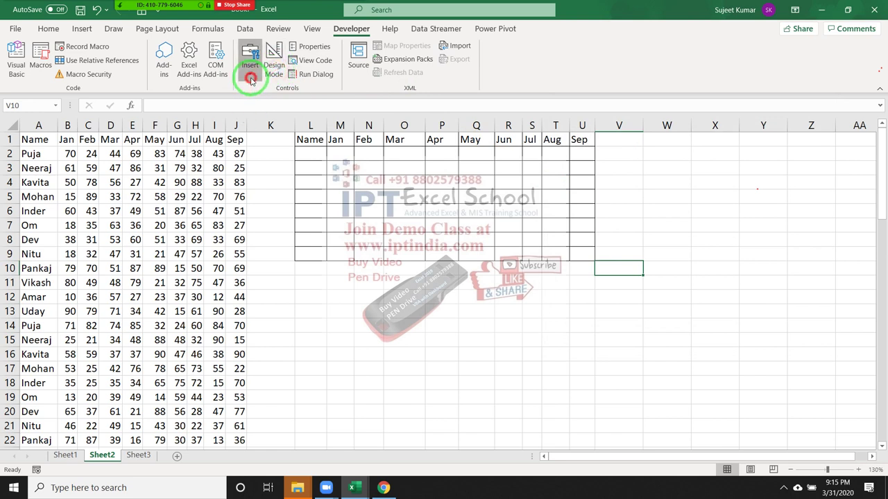
- Draw a Form Controls scroll bar down column V from row 1 to row 9
left_click(249, 73)
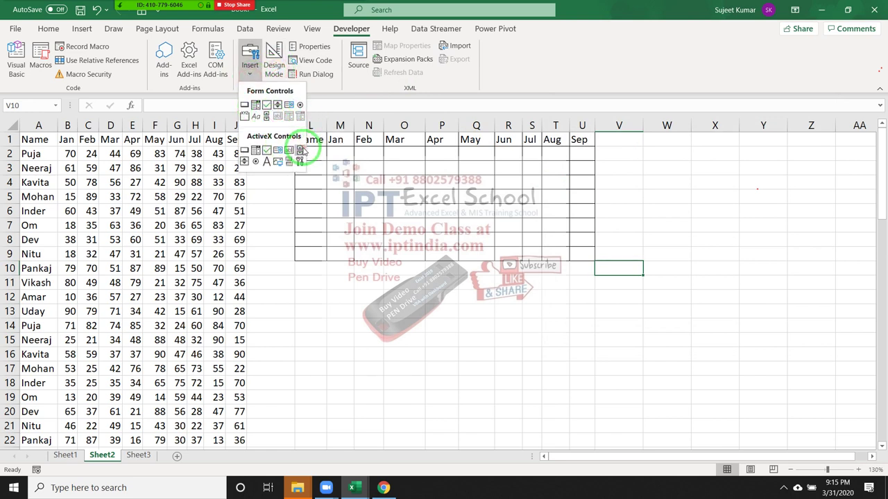
left_click(266, 116)
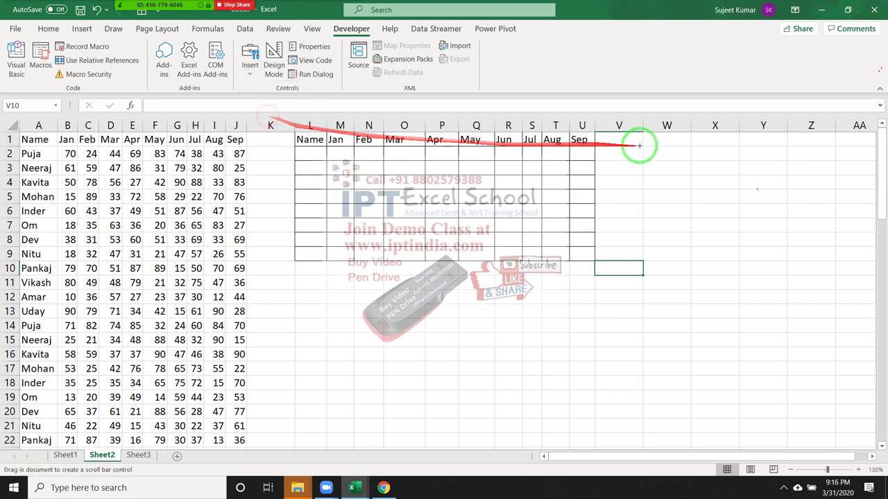
left_click_drag(597, 144, 621, 260)
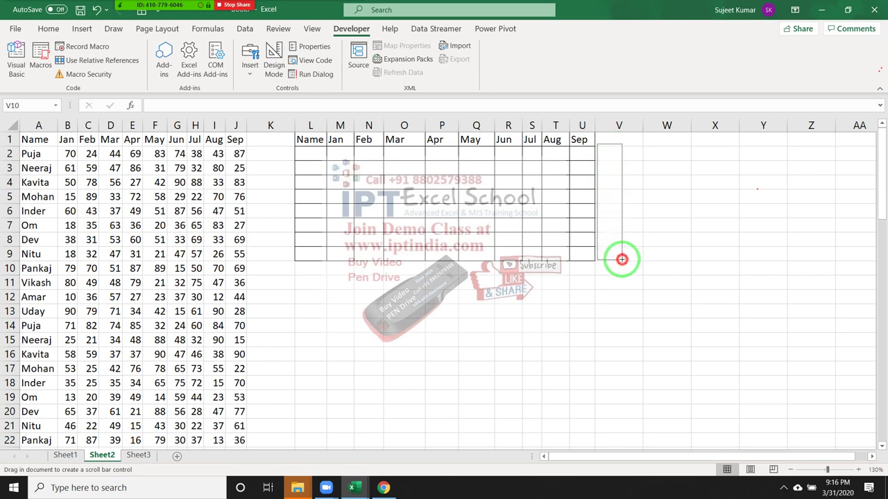
left_click_drag(621, 260, 622, 260)
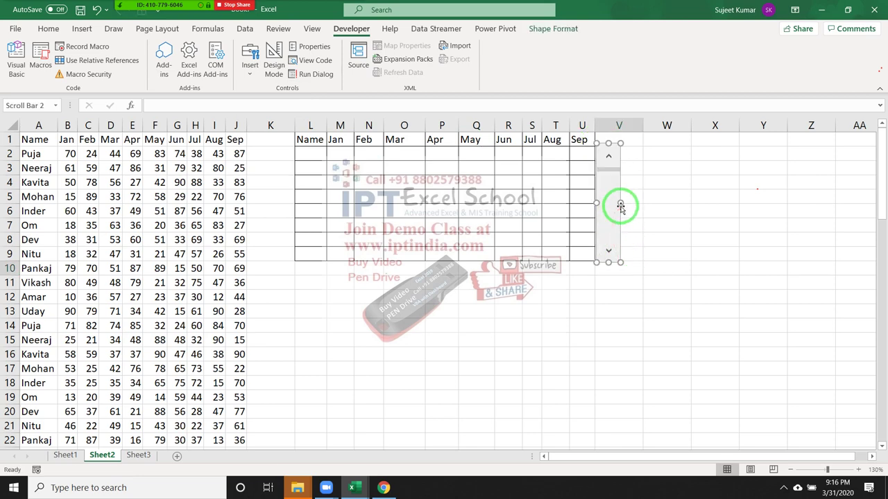
left_click_drag(618, 203, 612, 203)
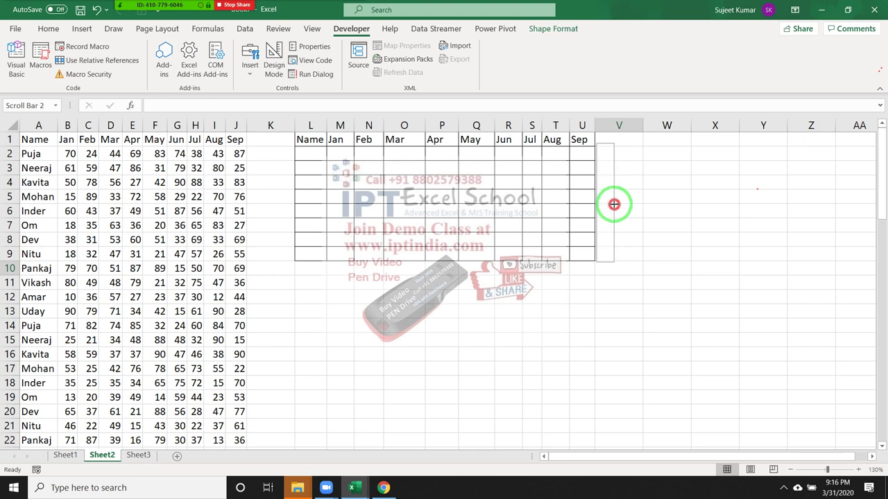
left_click(645, 224)
right_click(606, 222)
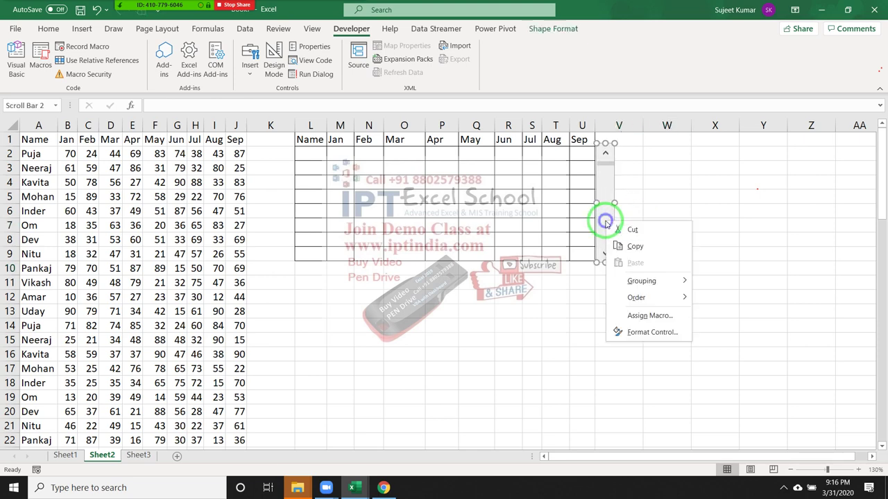
- Show the scroll bar's Control settings, with minimum value 0
left_click(634, 332)
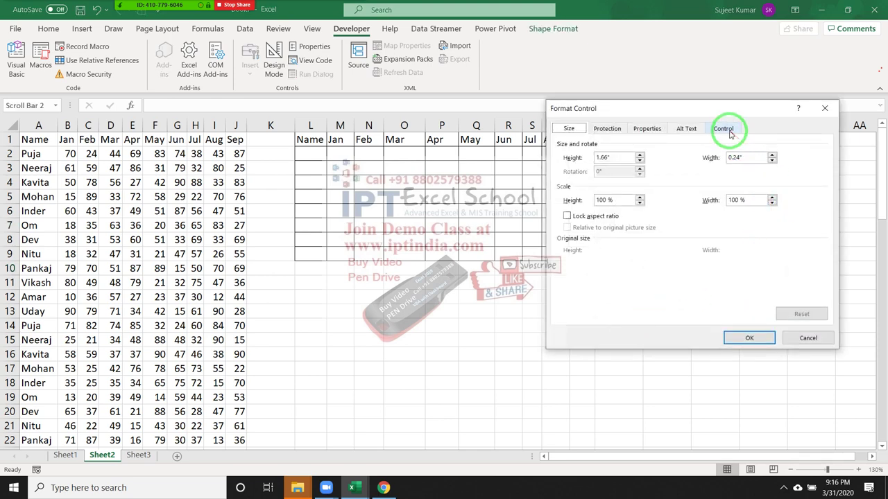
left_click(729, 133)
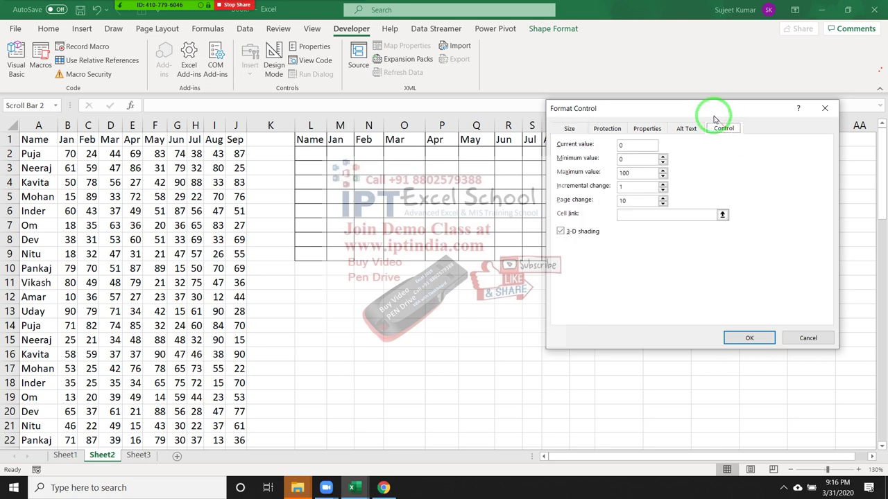
left_click_drag(714, 115, 775, 114)
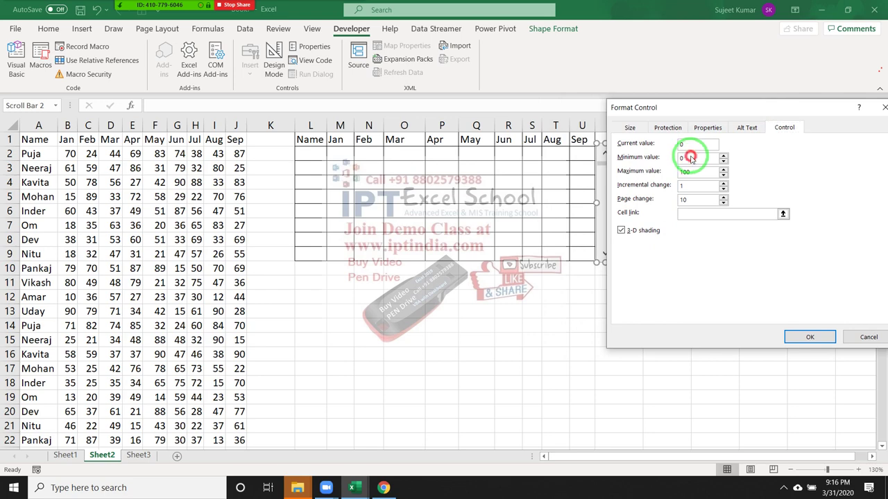
left_click(684, 157)
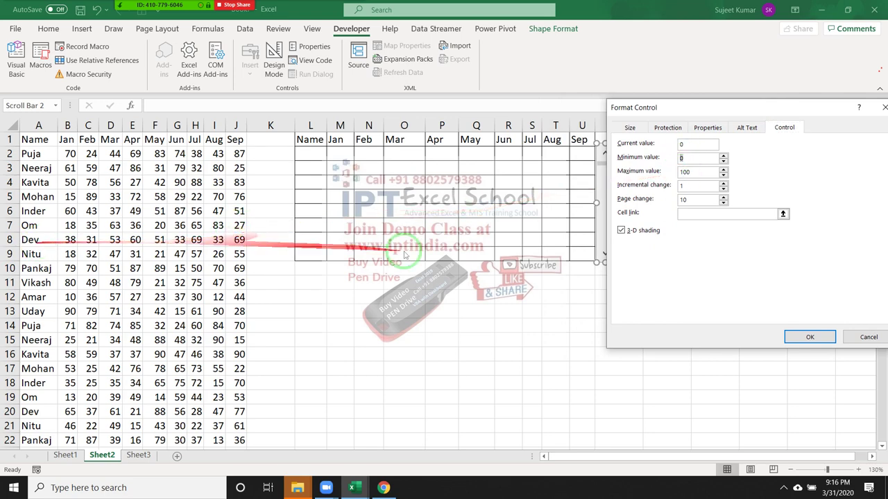
- Try the Cell link picker on the sheet without choosing a linked cell
left_click(783, 213)
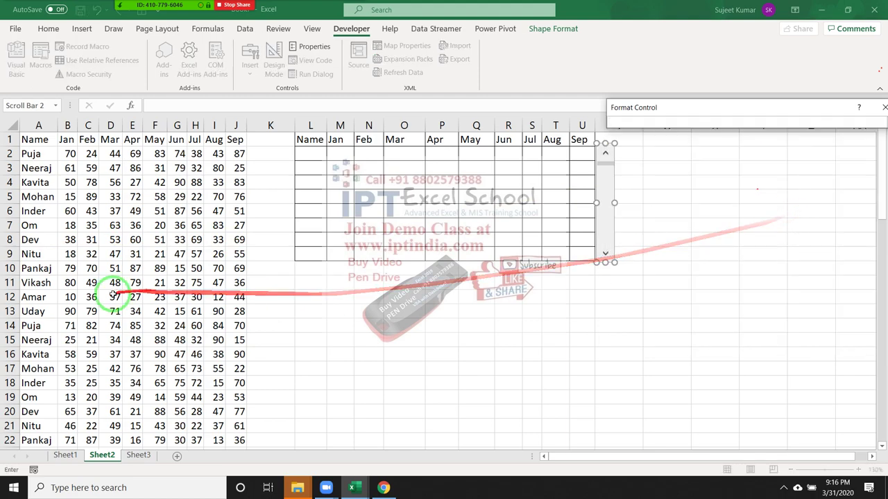
scroll(101, 303, "down", 9)
scroll(101, 303, "down", 6)
scroll(99, 303, "down", 7)
scroll(97, 301, "down", 5)
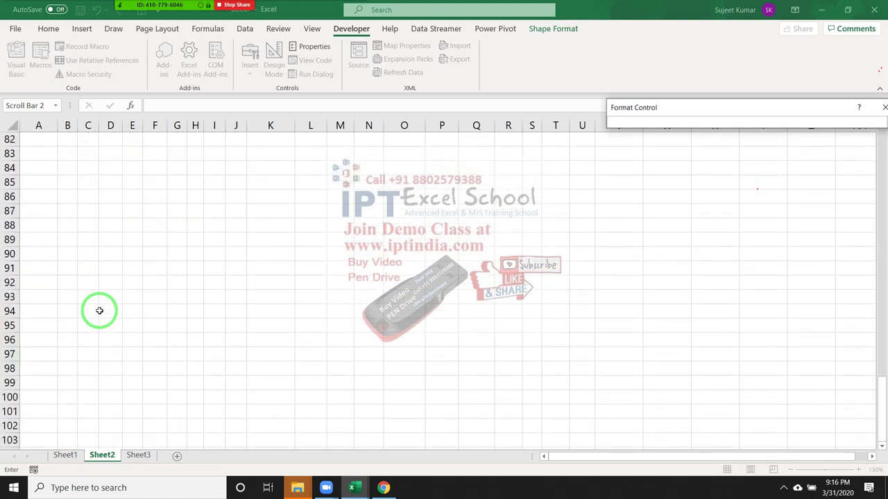
scroll(95, 301, "up", 1)
scroll(96, 301, "up", 4)
scroll(475, 307, "up", 8)
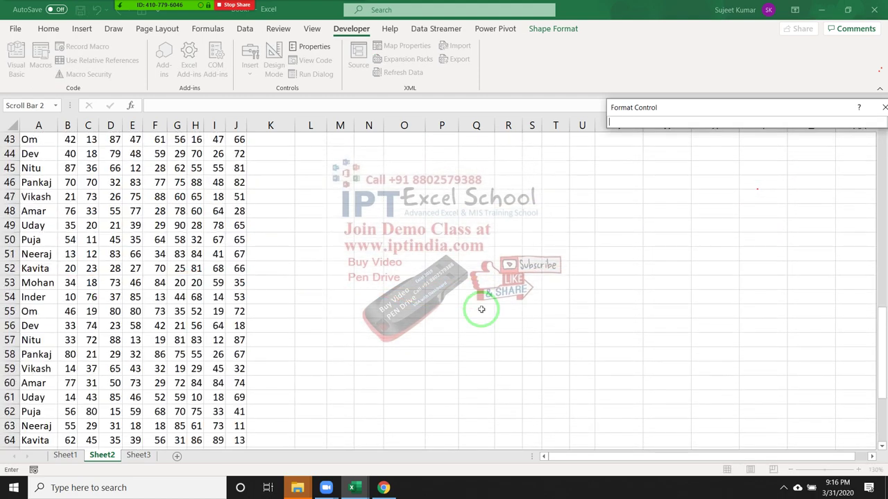
scroll(481, 310, "up", 9)
scroll(481, 310, "up", 5)
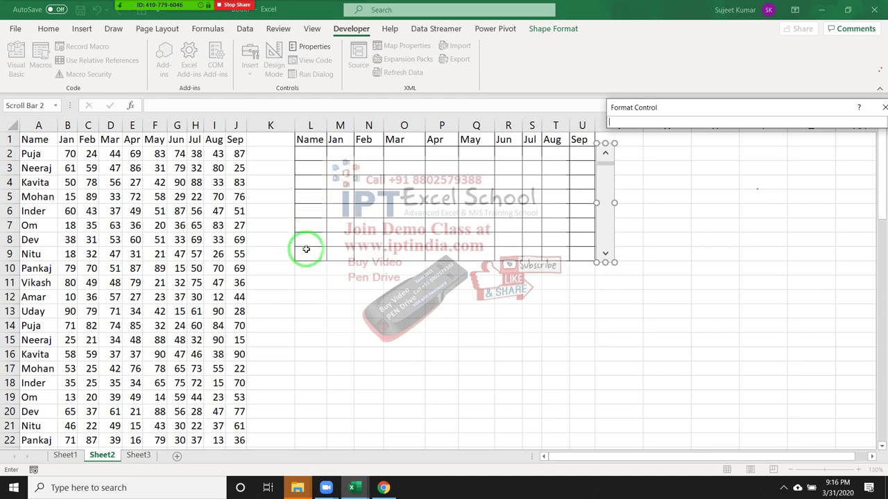
left_click_drag(639, 126, 815, 126)
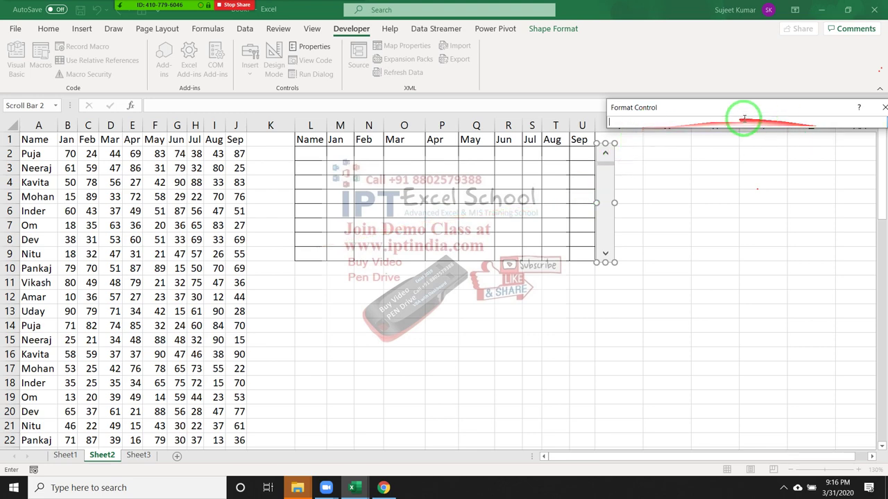
left_click_drag(723, 109, 673, 119)
- Restore the full settings dialog and select the Maximum value of 100
left_click(837, 138)
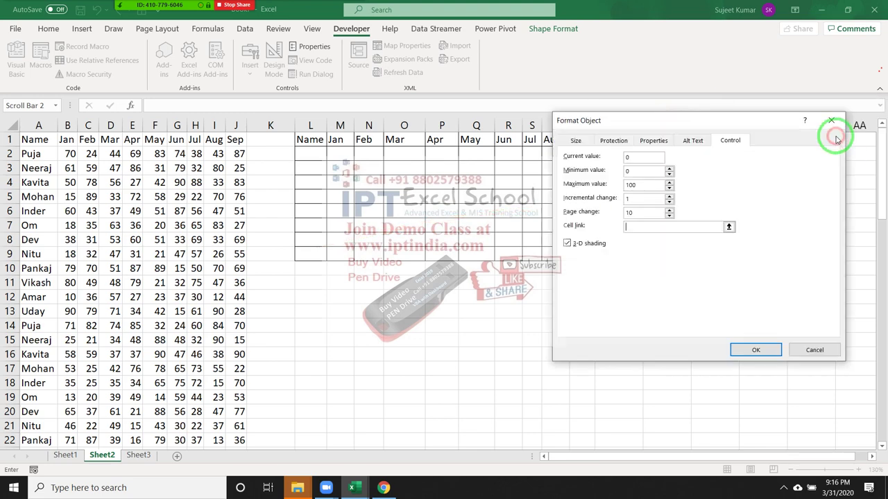
left_click(653, 185)
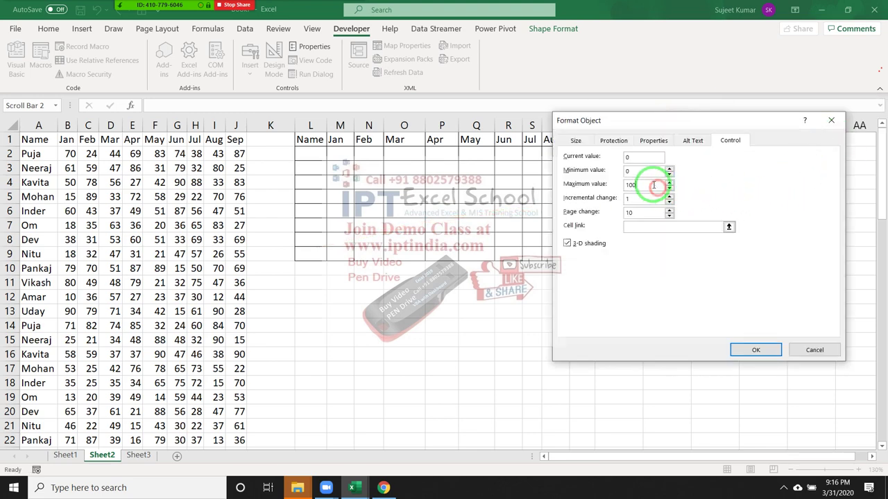
left_click_drag(653, 185, 599, 183)
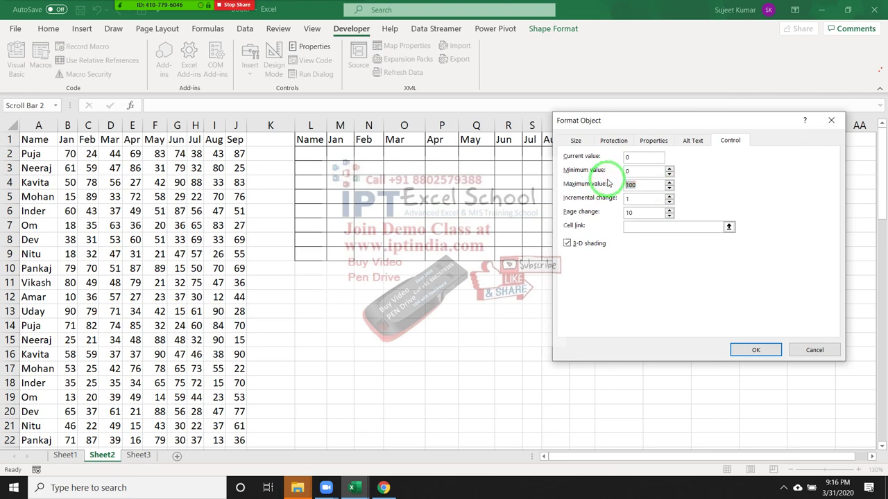
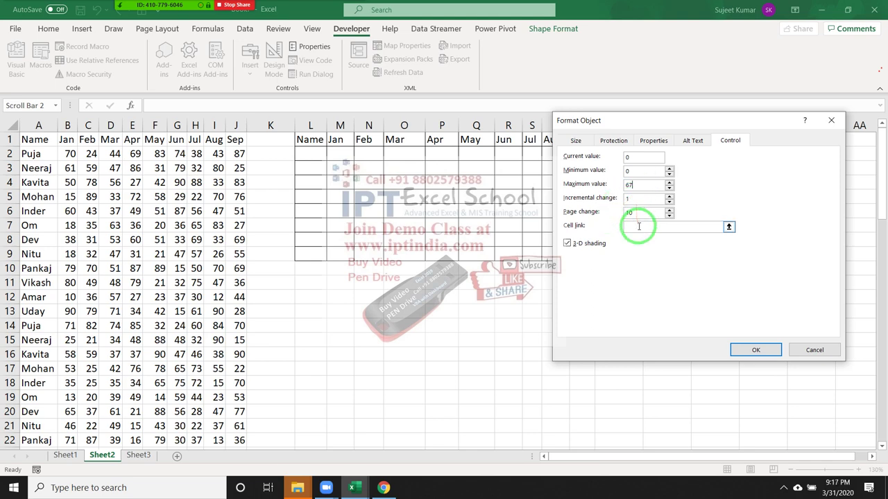
- Set the scroll bar's cell link to $L$10 and confirm the settings
left_click(317, 271)
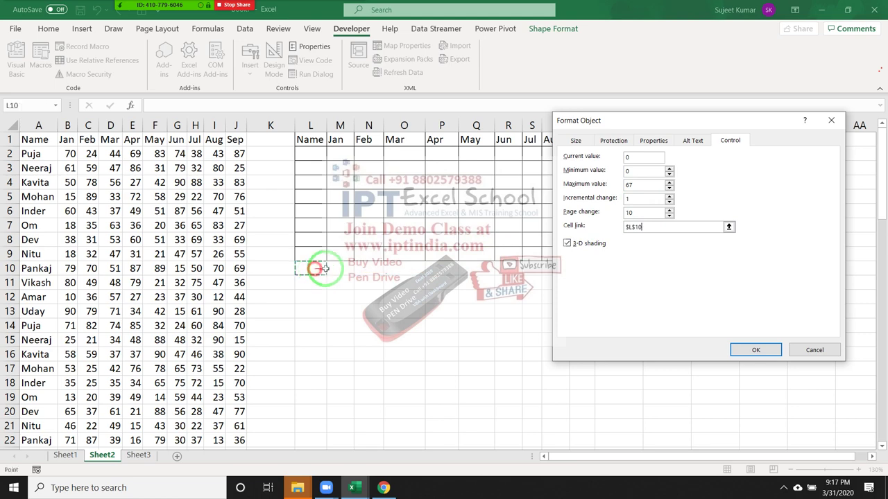
left_click(755, 350)
left_click(734, 341)
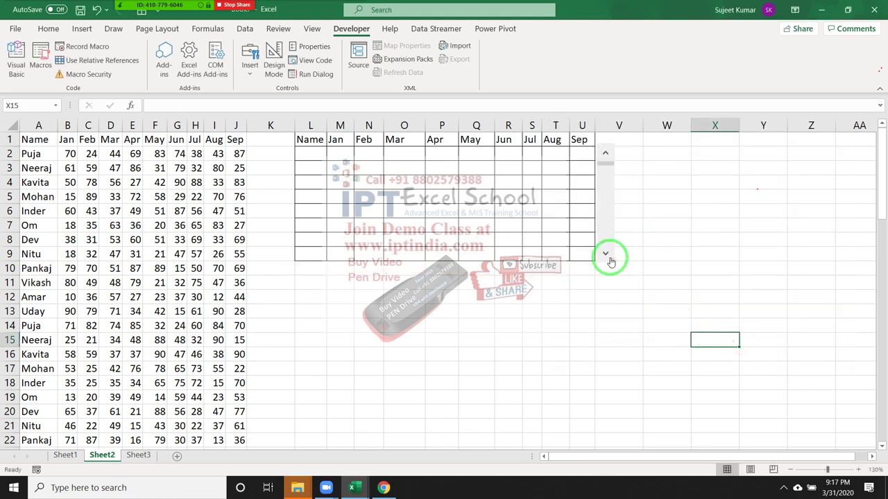
- Test the scroll bar's arrows and thumb to confirm they change L10's value
left_click(608, 255)
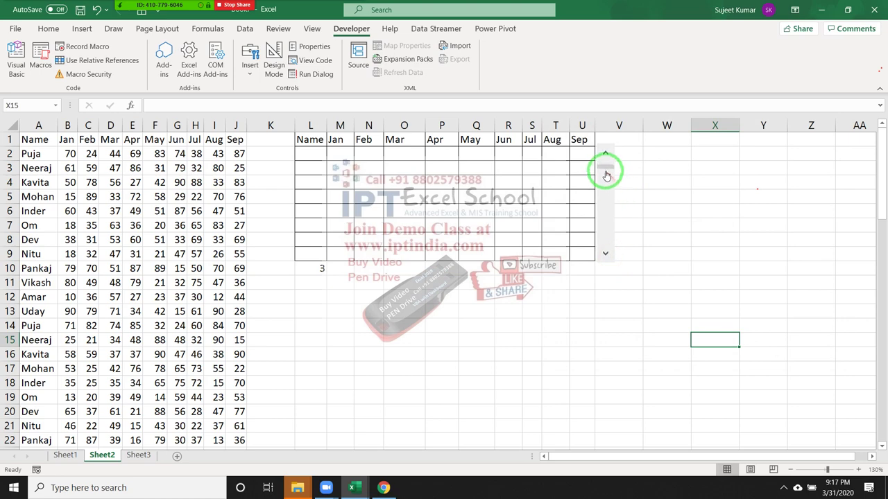
mouse_move(606, 171)
left_mouse_down()
mouse_move(596, 197)
mouse_move(609, 248)
mouse_move(614, 154)
left_mouse_up()
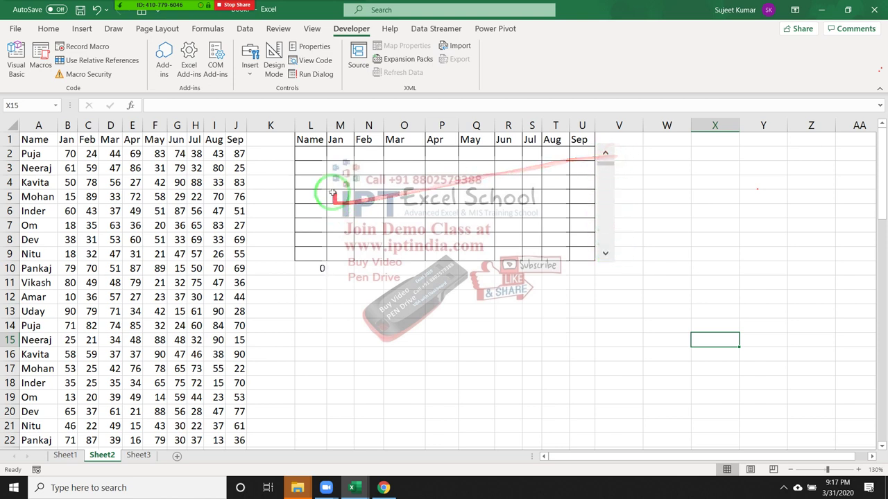
left_click(605, 253)
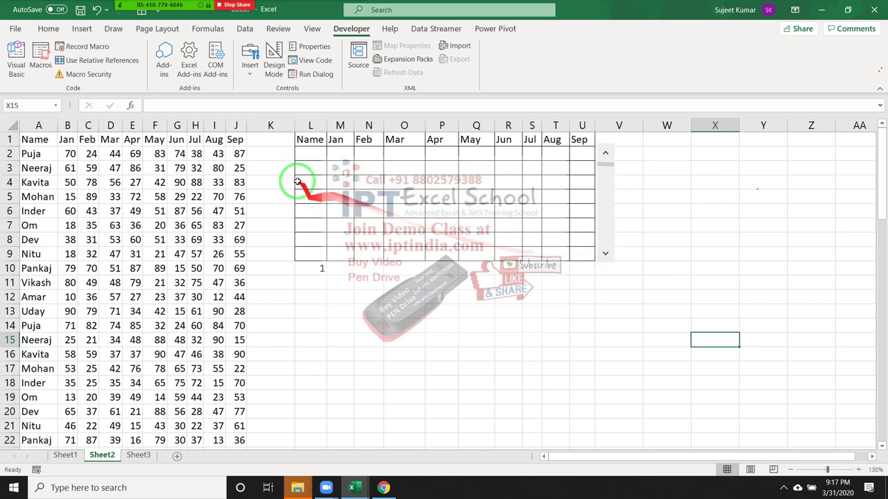
left_click(302, 160)
left_click(605, 153)
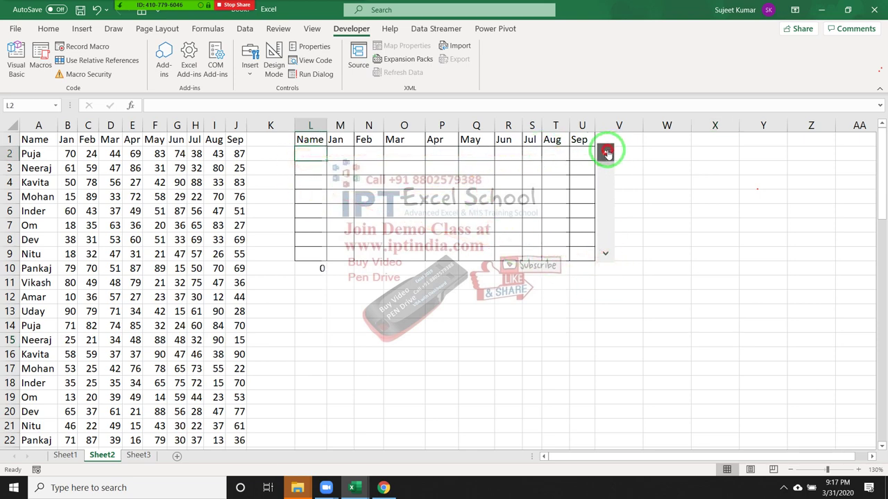
type("=")
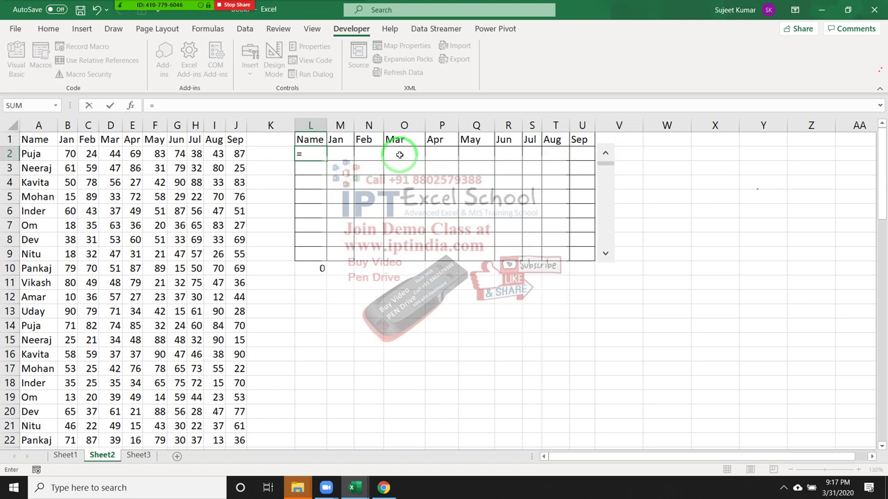
type("off")
key("Tab")
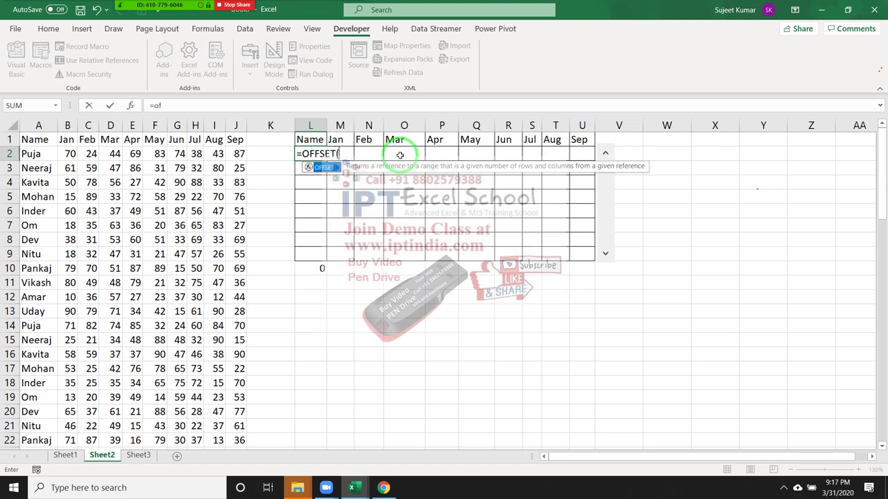
left_click(25, 139)
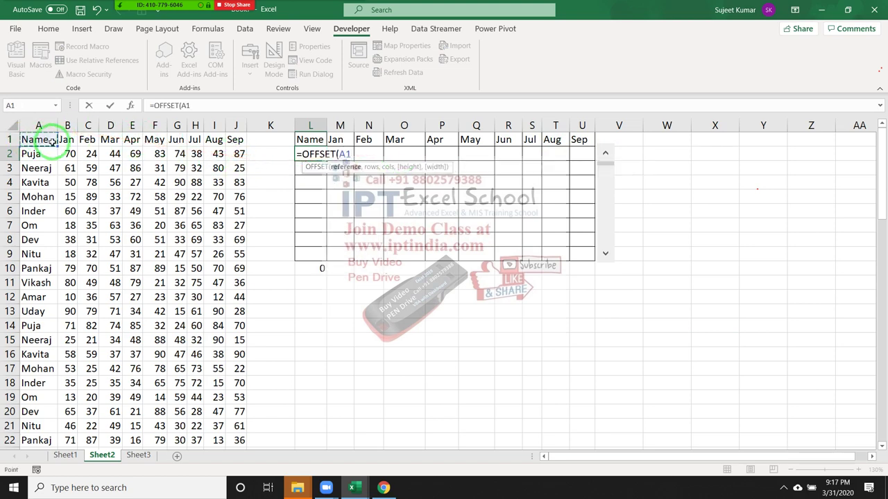
type(",")
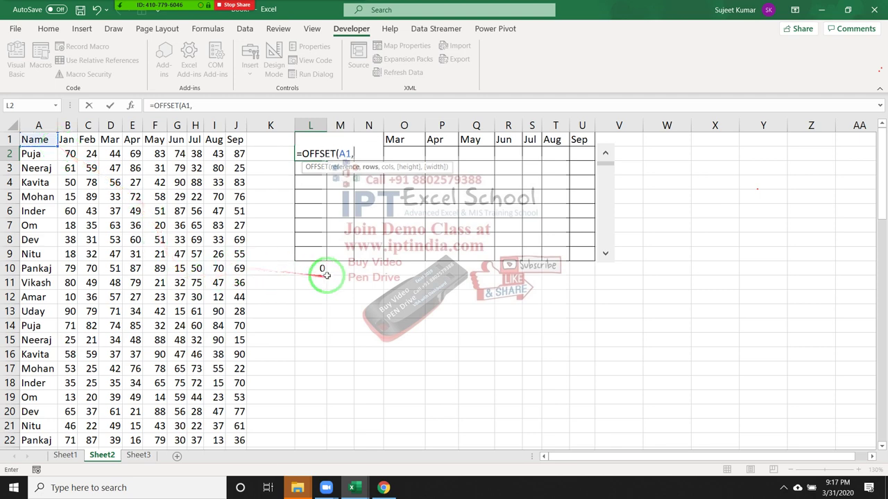
key("Escape")
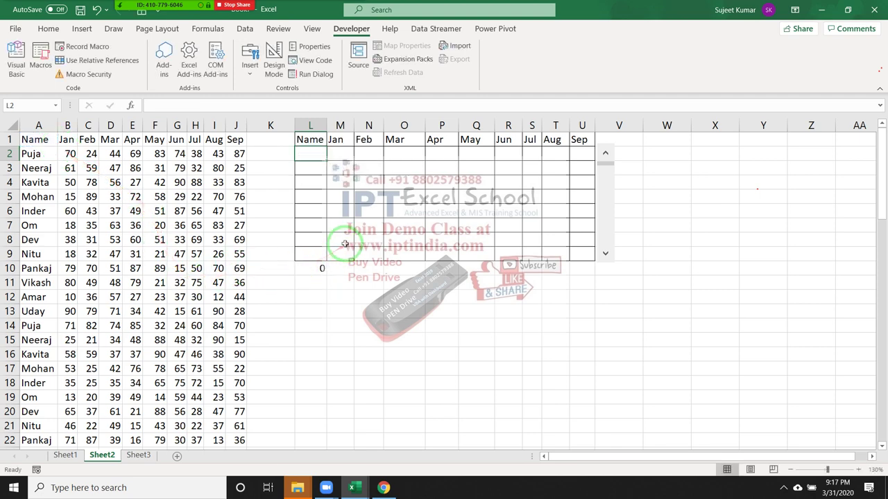
key("ctrl+shift+Right")
key("Delete")
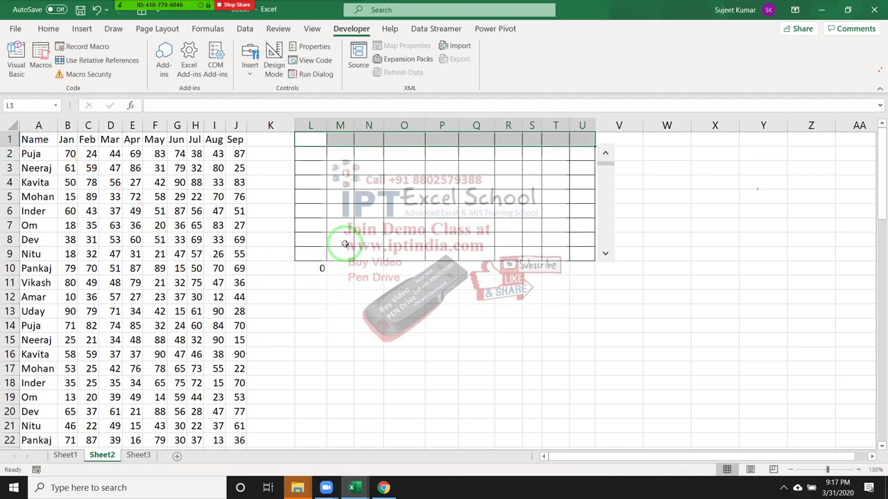
key("Left")
key("Right")
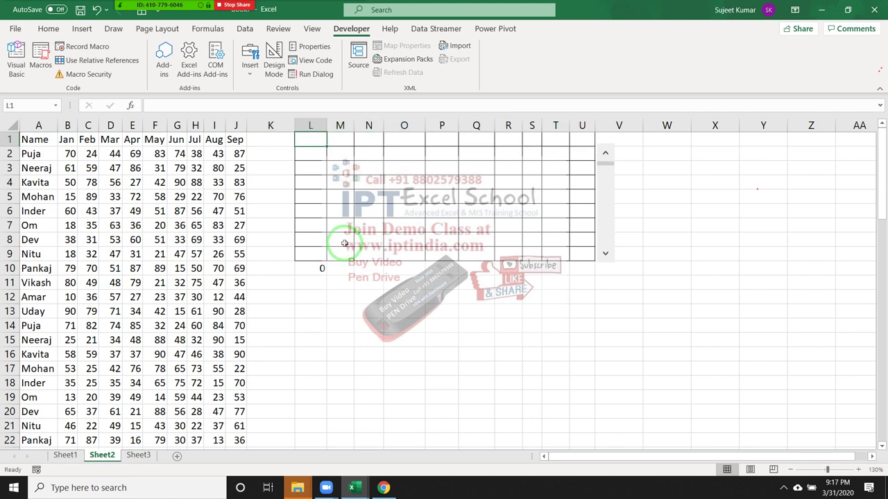
type("=")
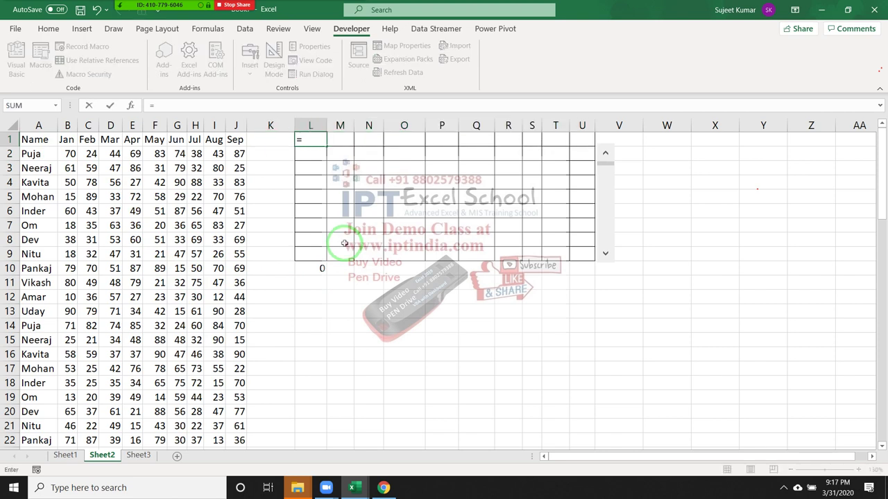
key("Escape")
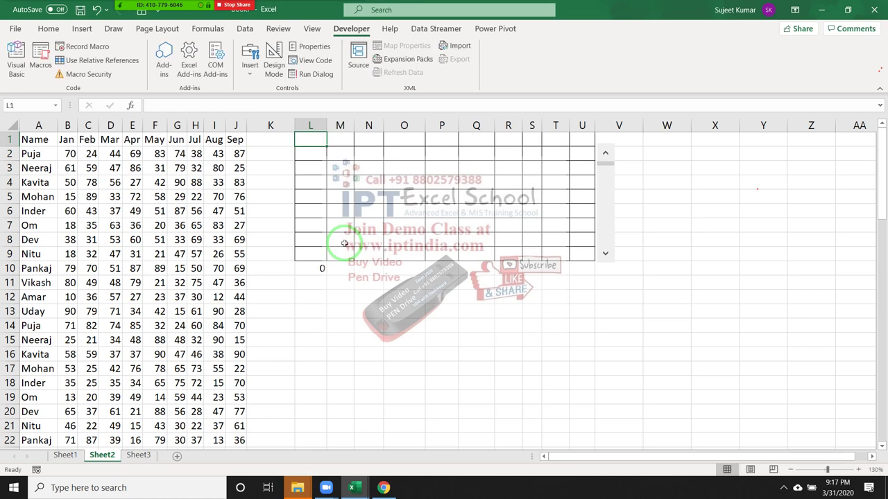
key("ctrl+v")
left_click(307, 153)
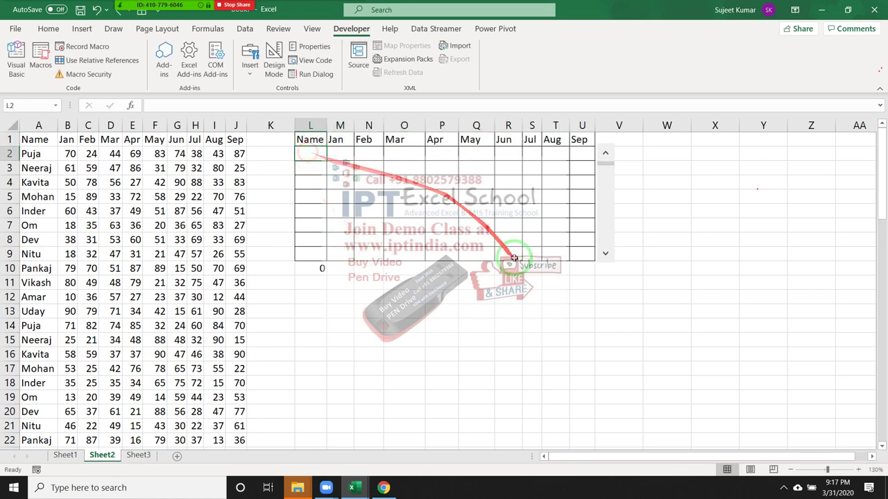
- Set the scroll bar's minimum value to 1 in its control settings
left_click(601, 222, "ctrl")
right_click(601, 222)
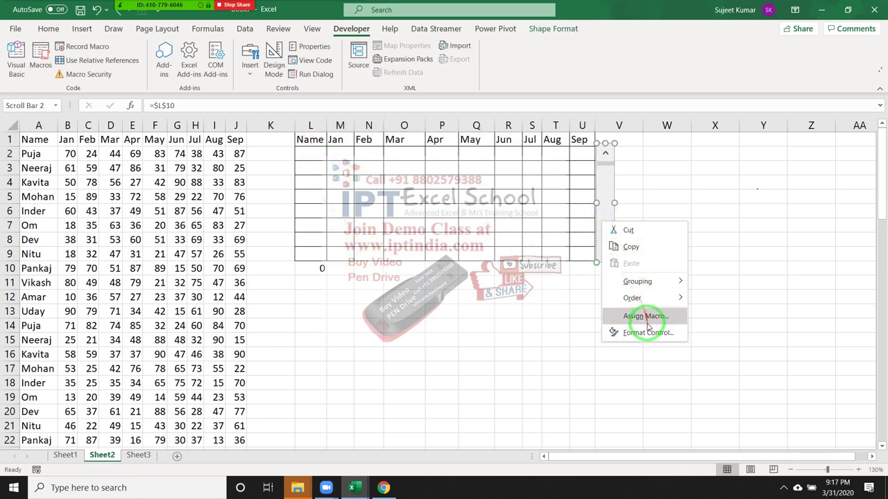
left_click_drag(645, 326, 563, 186)
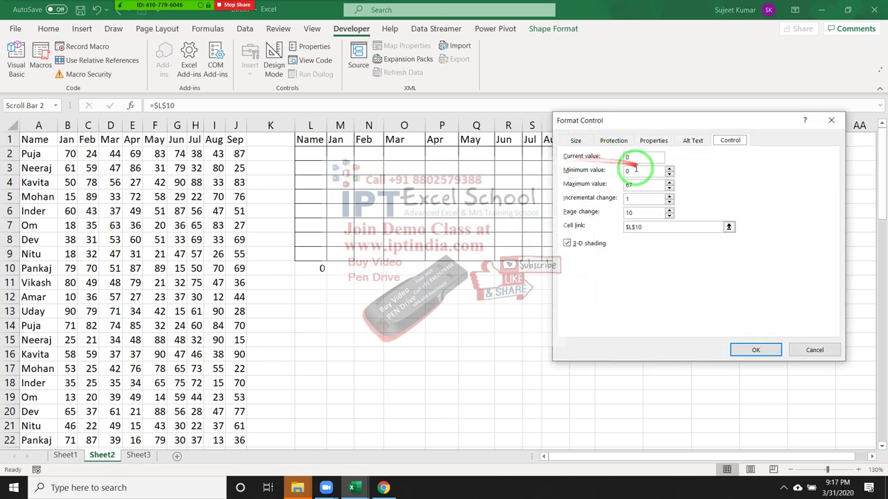
left_click(629, 170)
left_click(628, 170)
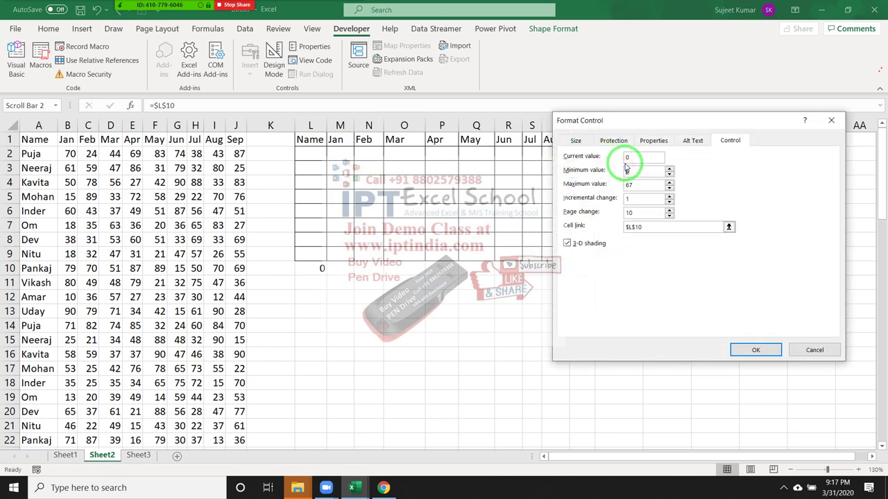
type("1")
left_click(754, 350)
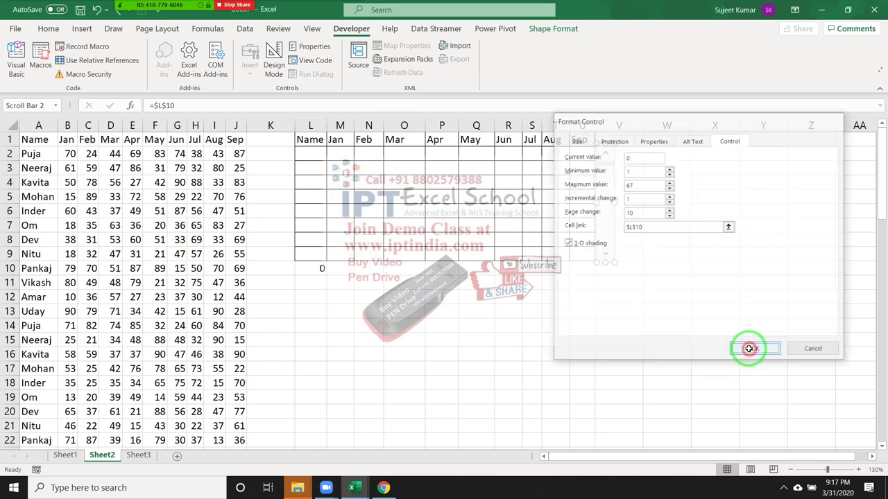
- Enter an OFFSET formula in L2 starting from A1, offset by L10
left_click(307, 155)
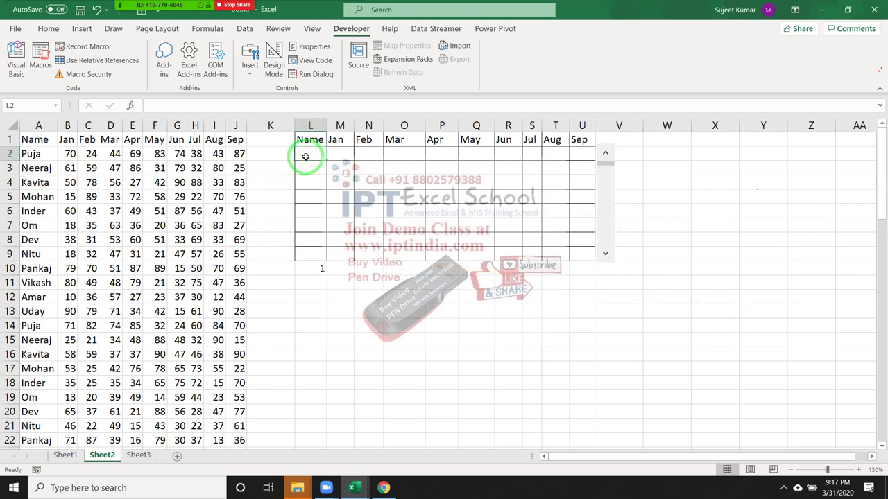
type("=off")
key("Tab")
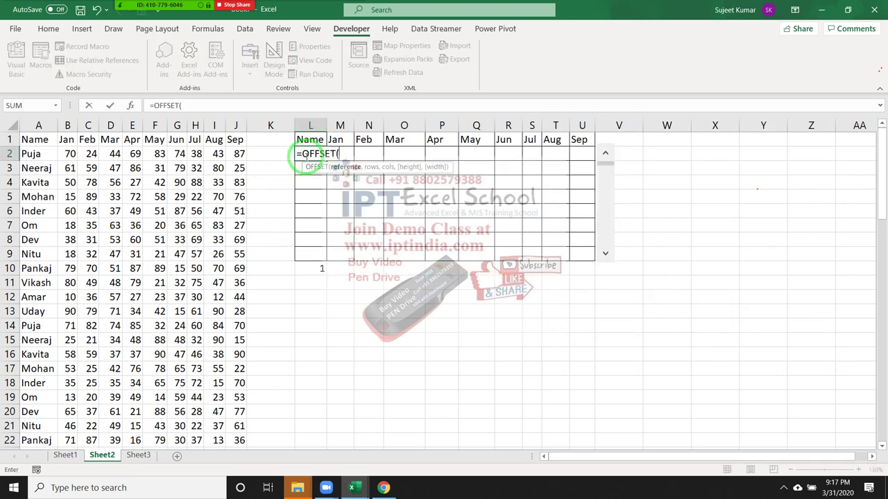
left_click(37, 138)
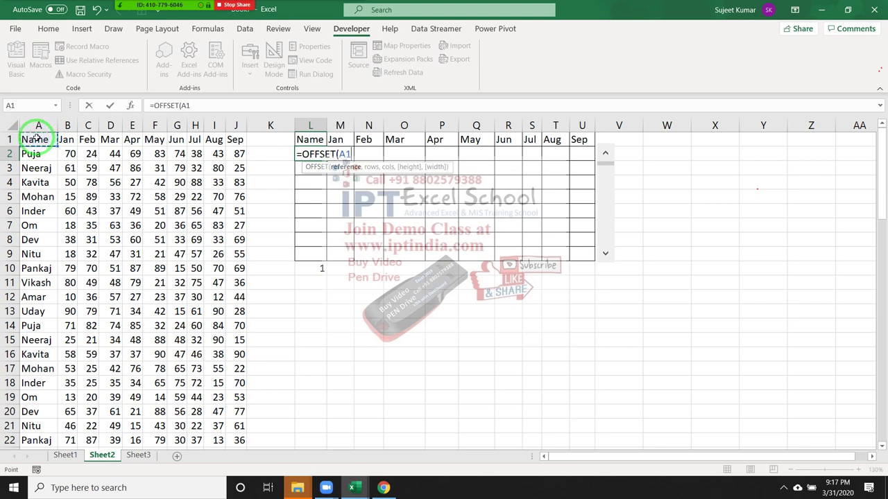
type(",")
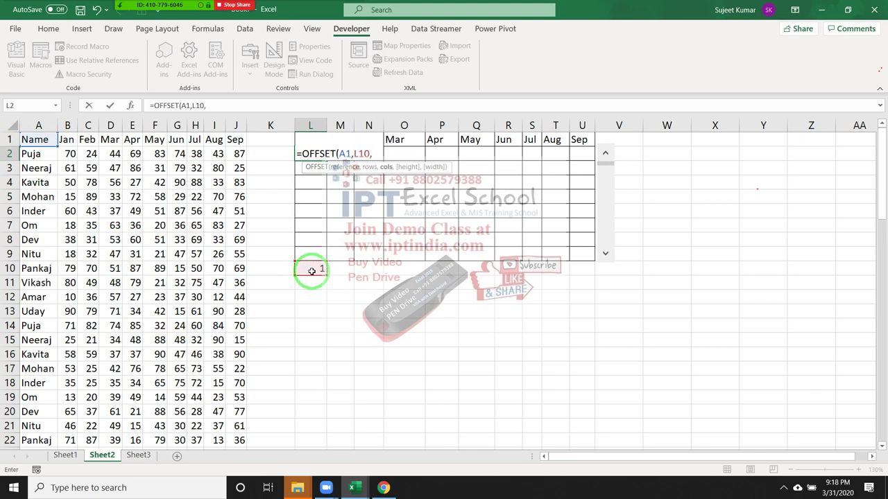
key("ctrl+Return")
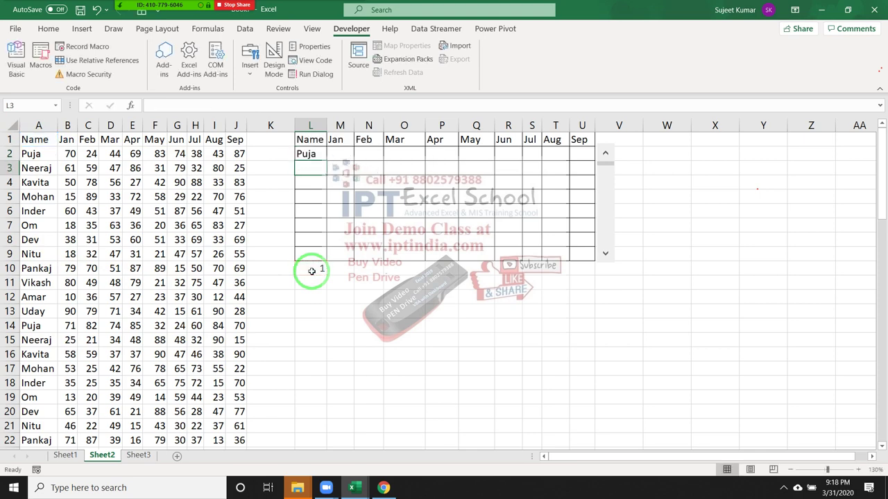
- Change L2's formula to use $L$10 and A$1 as =OFFSET(A$1,$L$10,0)
left_click_drag(308, 270, 199, 125)
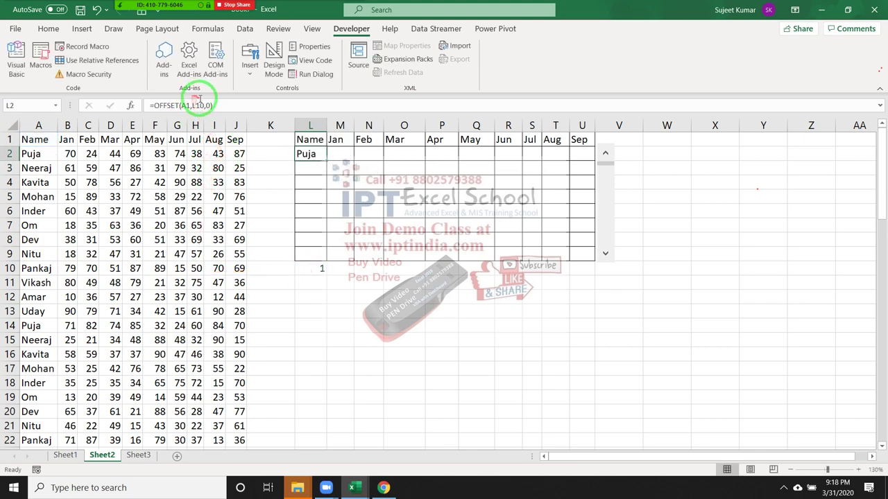
left_click(200, 105)
key("F4")
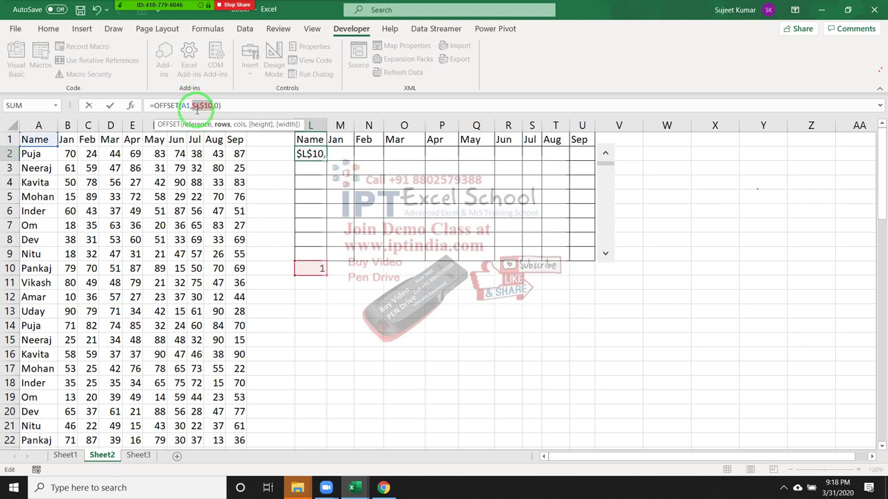
left_click(182, 105)
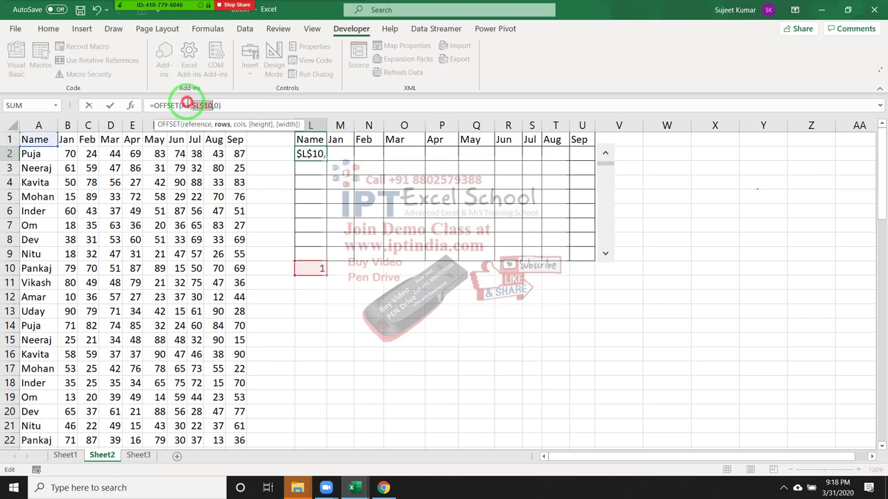
left_click(188, 105)
type("$")
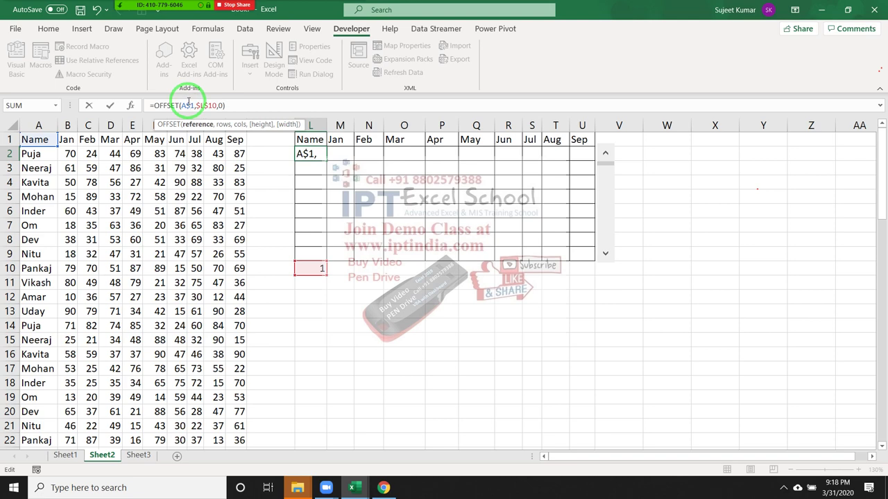
key("ctrl+Return")
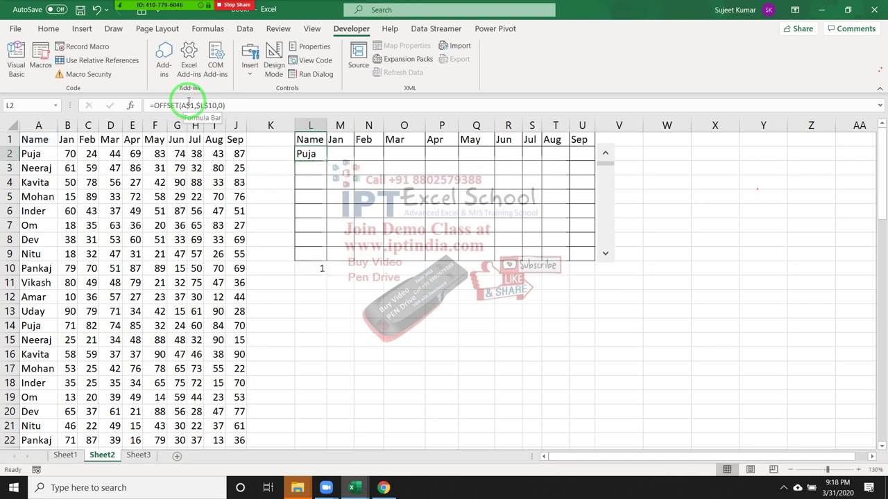
- Fill the L2 OFFSET formula right across to U2 with Ctrl+R
key("shift+Right")
key("shift+Right")
key("shift+Right")
key("shift+Right")
key("shift+Right")
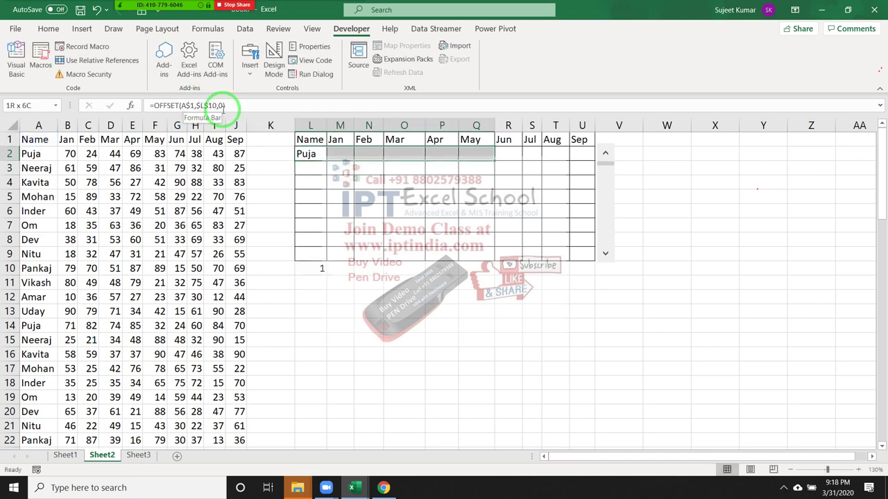
key("shift+Right")
key("shift+Right")
key("shift+Right")
key("shift+Right")
key("ctrl+r")
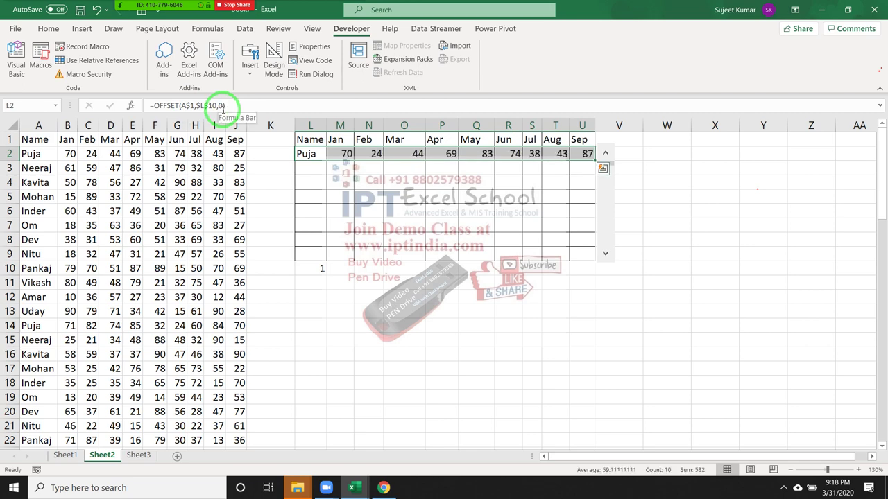
- Copy the name formula down to L9 and add +1 in L3 to show Neeraj
key("shift+Left")
key("shift+Left")
key("shift+Left")
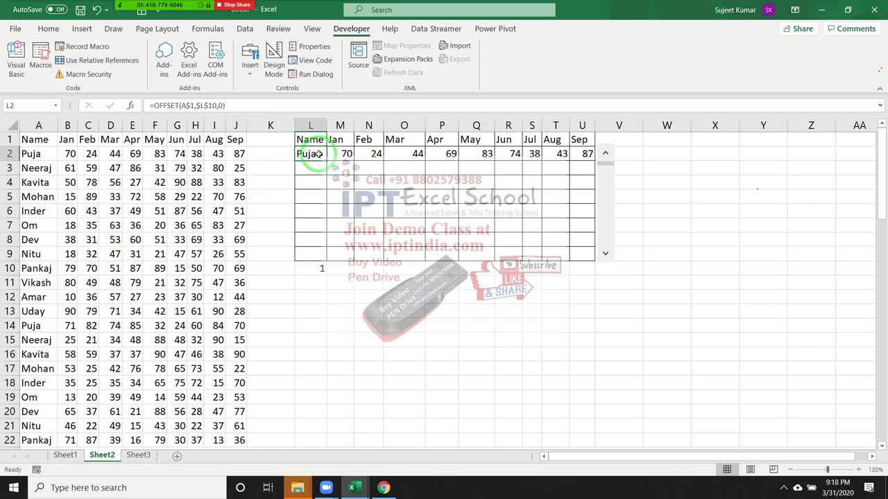
mouse_move(326, 161)
left_mouse_down()
mouse_move(336, 216)
mouse_move(327, 254)
left_mouse_up()
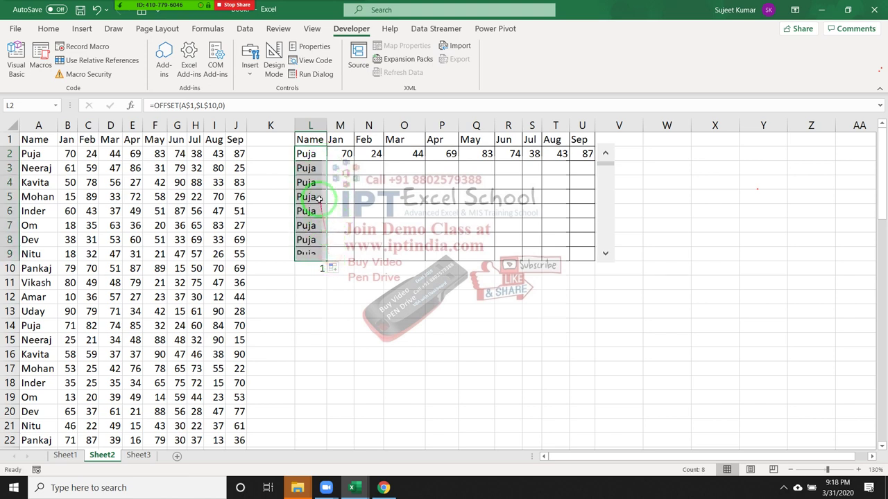
left_click(316, 174)
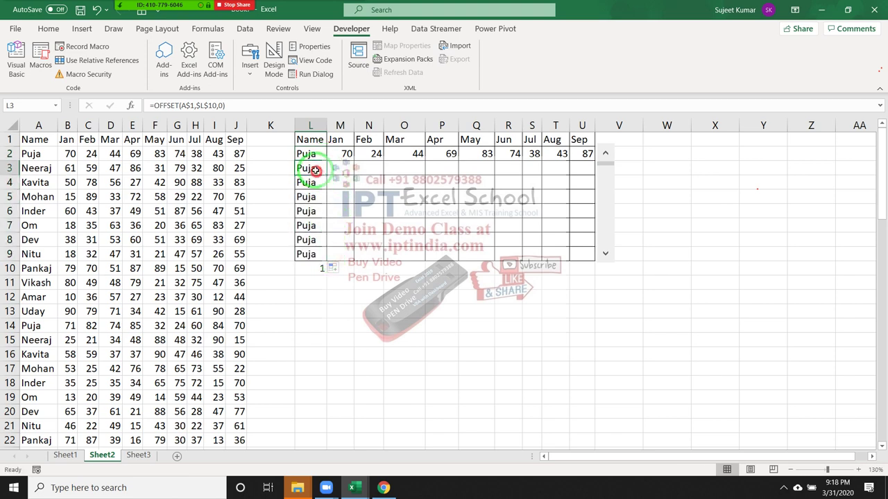
left_click(219, 106)
type("+")
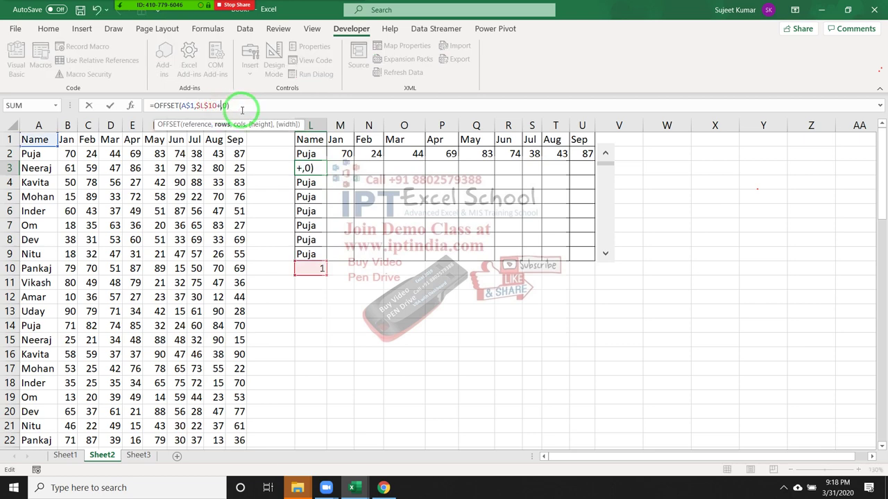
type("1")
key("Return")
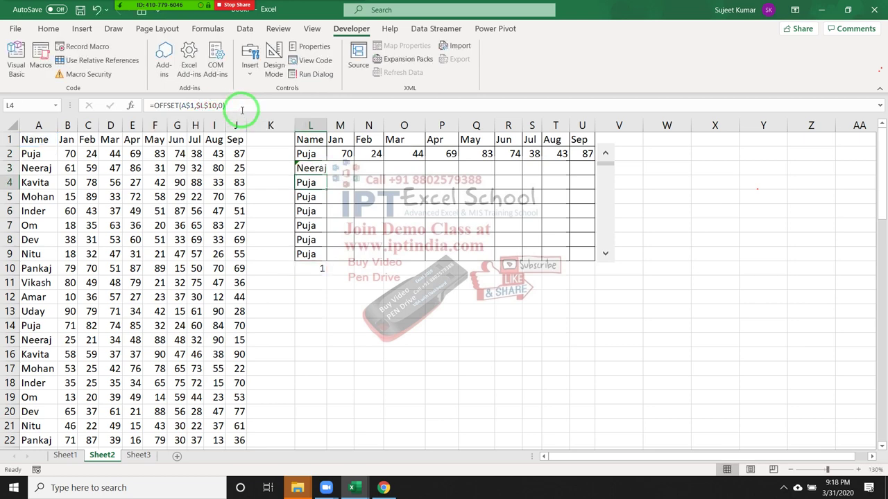
- Add +2, +3 and +4 after $L$10 in L4–L6 to show Kavita, Mohan and Inder
left_click(221, 105)
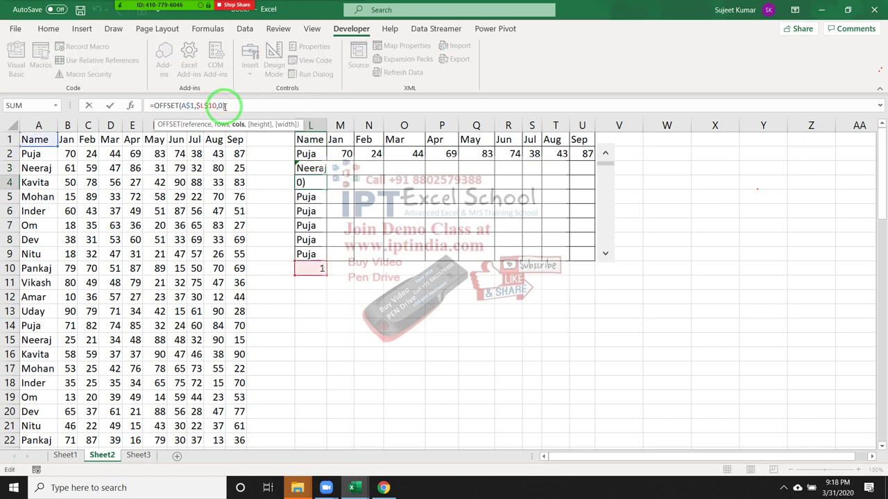
key("Left")
key("Left")
key("Left")
type("+2")
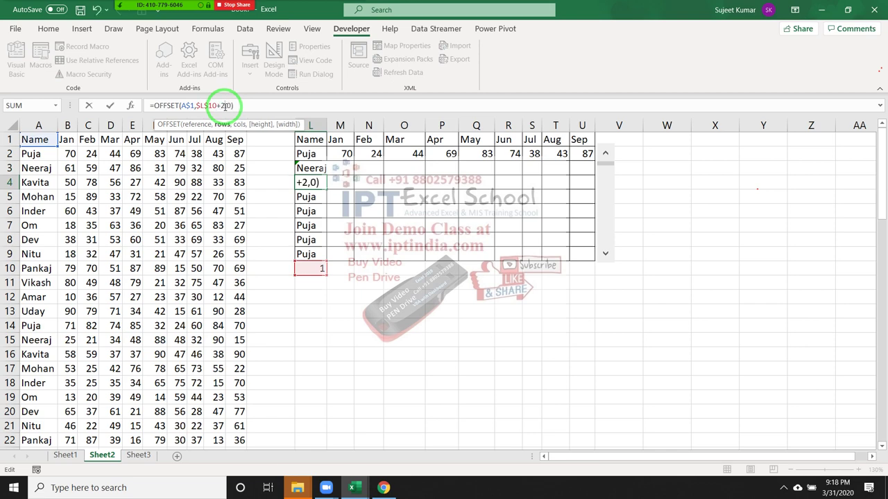
key("Return")
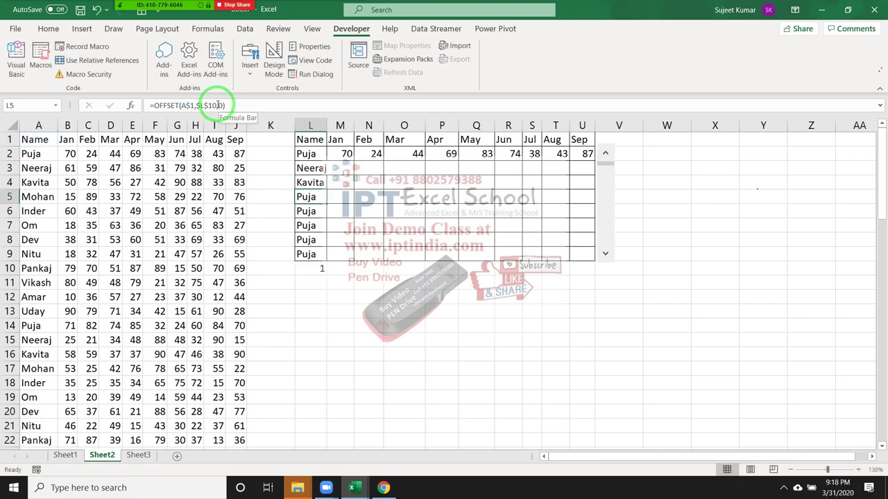
left_click(218, 105)
type("+3")
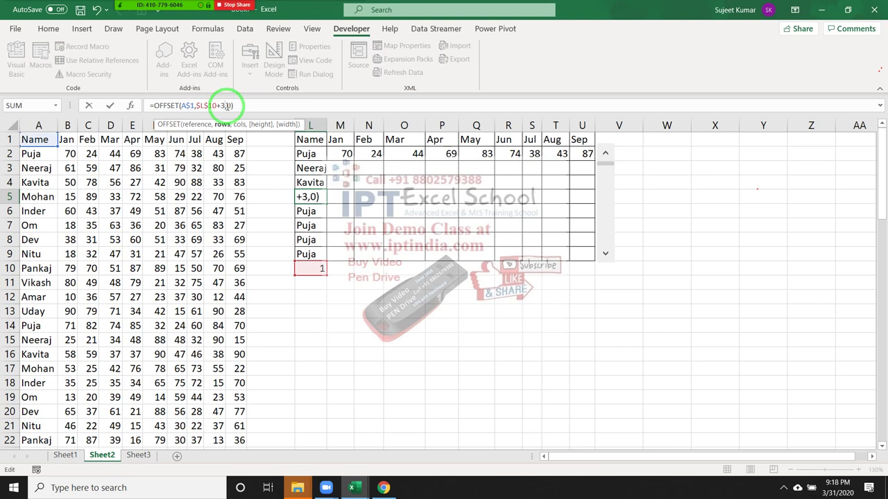
key("Return")
left_click(220, 105)
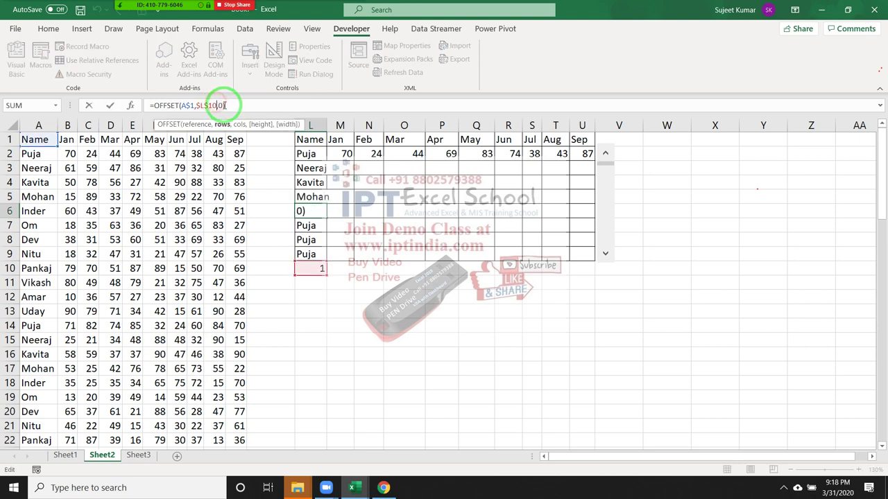
type("+4")
key("Return")
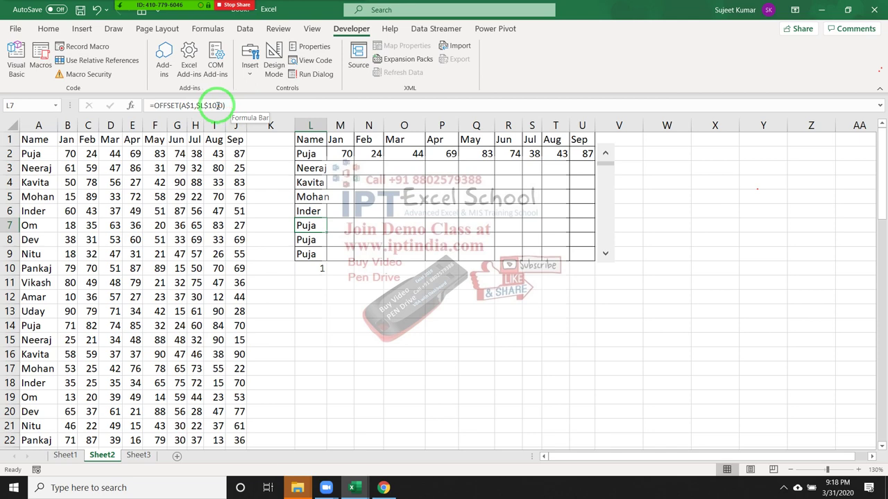
- Cancel the unfinished L7 edit and return to the L2 formula
left_click(216, 105)
type("+")
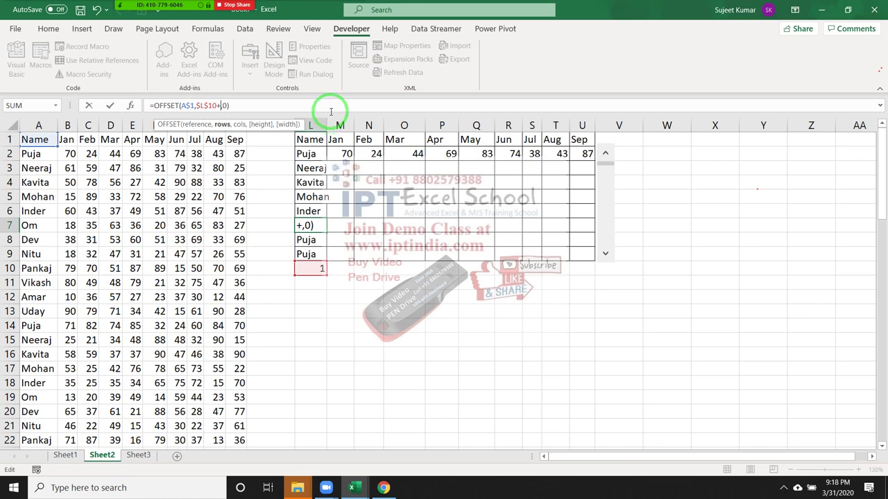
key("Escape")
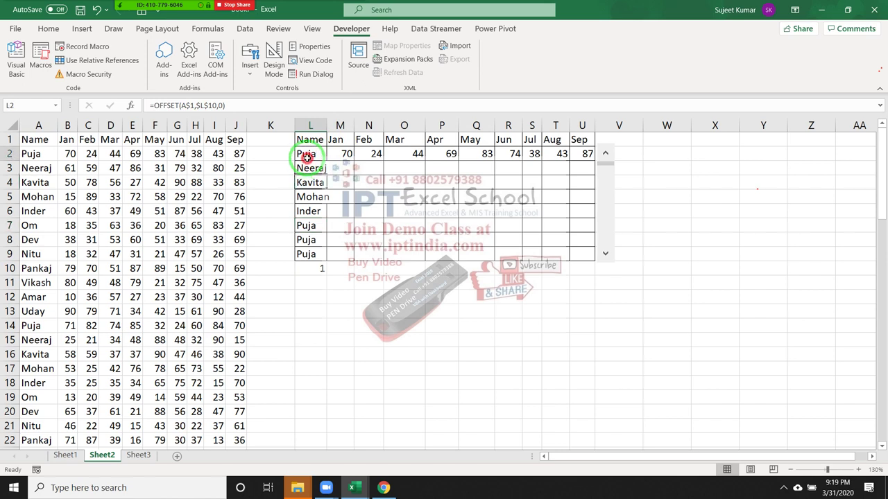
left_click(306, 154)
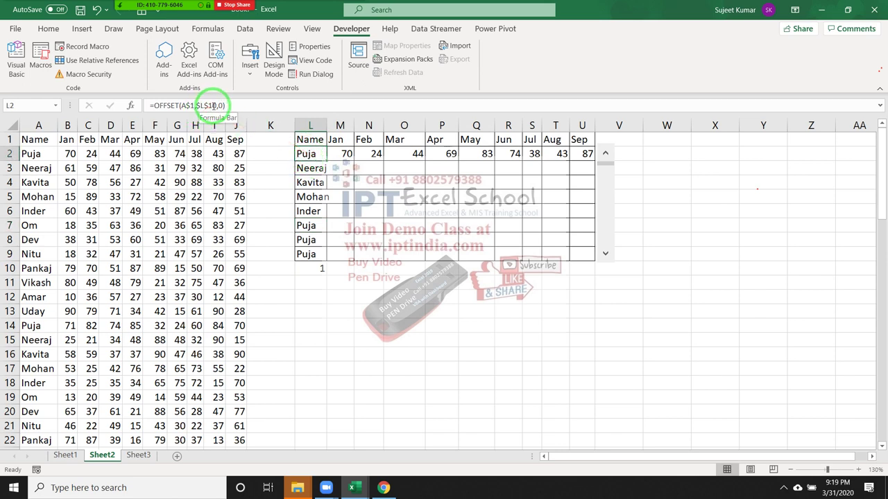
- Enter =ROW() in helper cell W2, fixing the bracket error
left_click(666, 149)
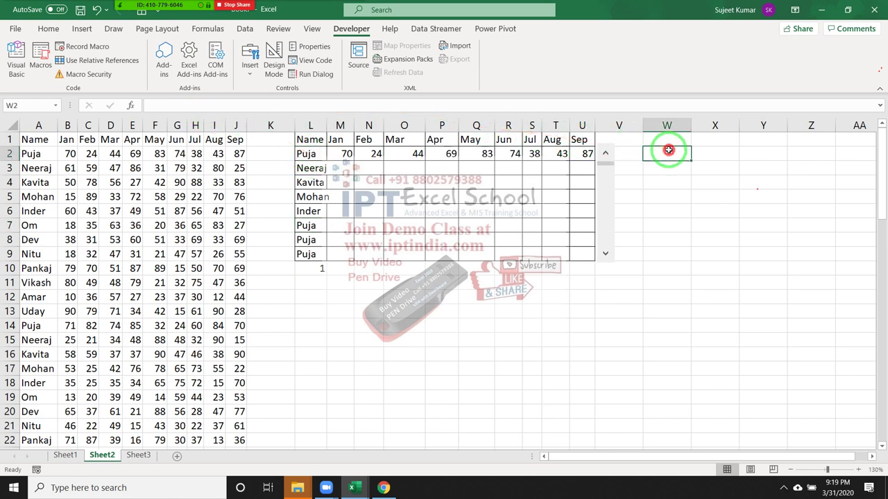
type("=row")
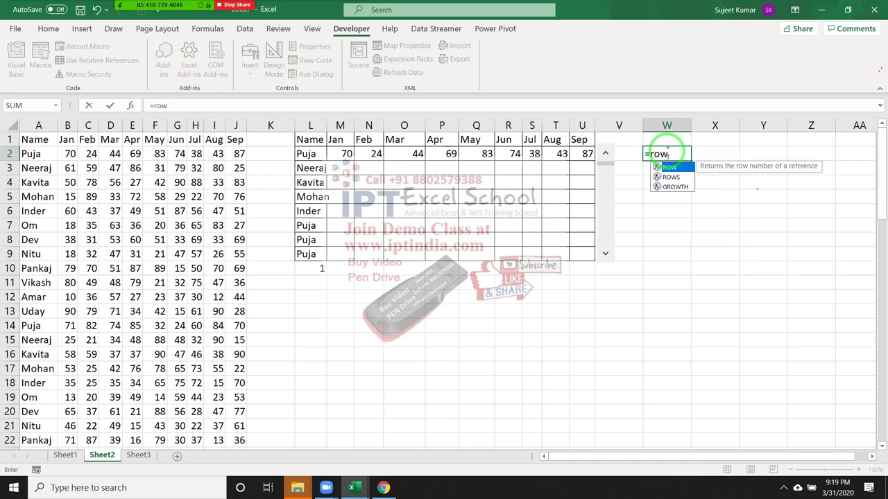
type(")")
key("Return")
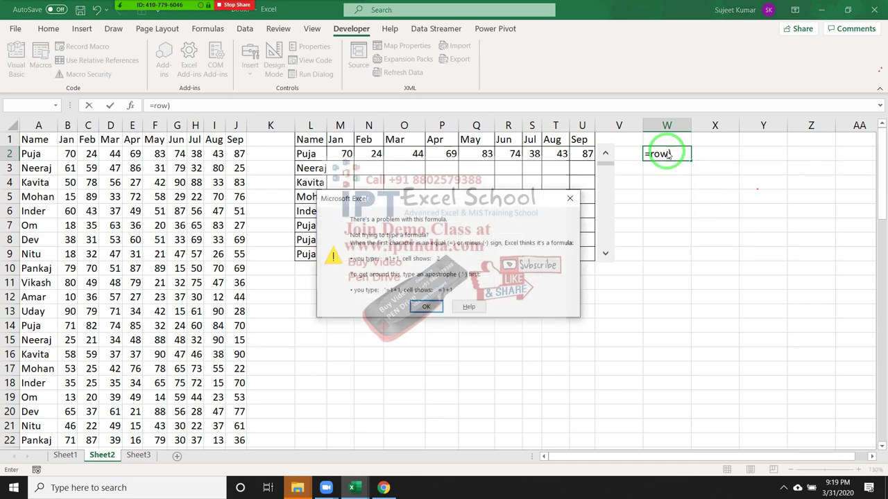
key("Return")
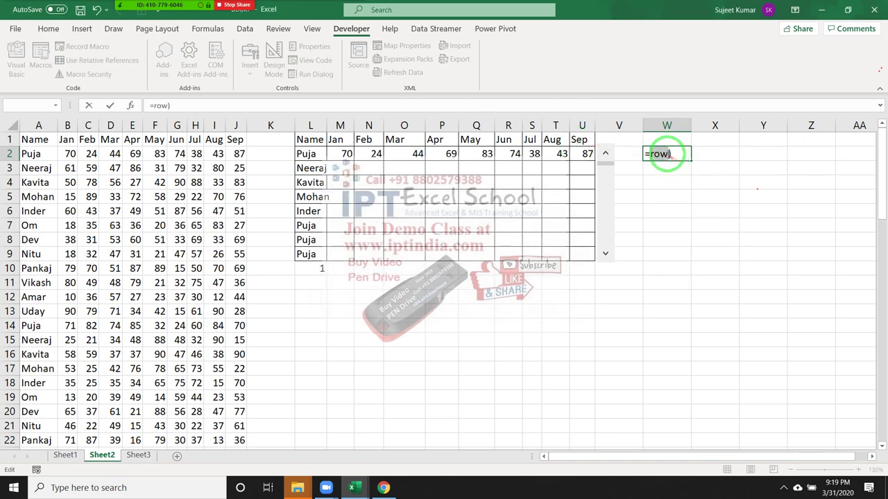
left_click(689, 154)
key("BackSpace")
type("(")
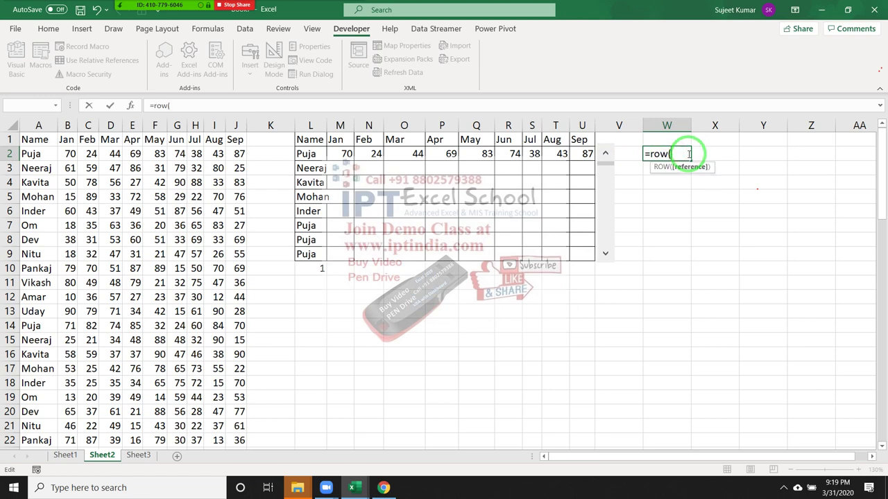
type(")")
key("Return")
- Change W2's formula to =ROW()-2, declining Excel's suggested correction
left_click(687, 154)
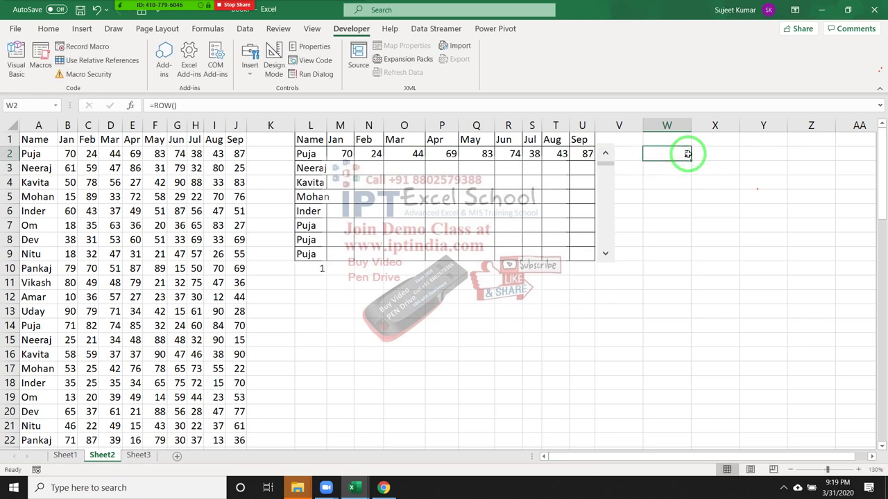
left_click(182, 105)
type("2")
key("Return")
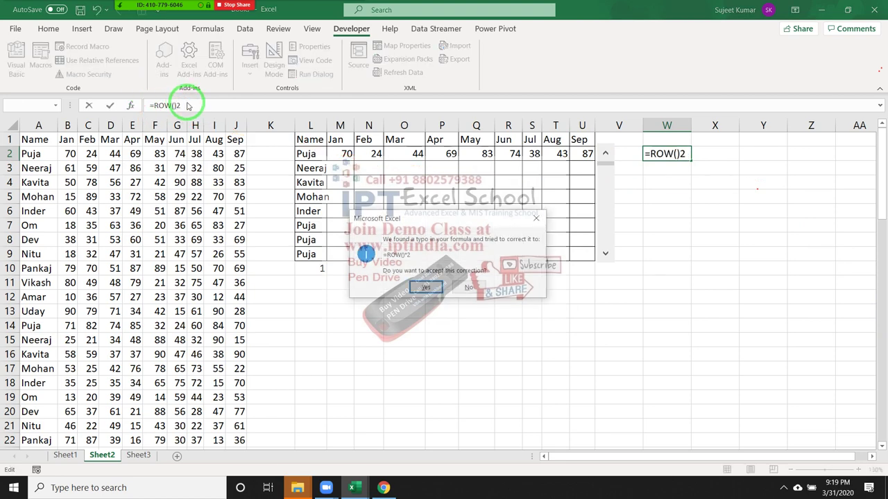
key("Escape")
key("Return")
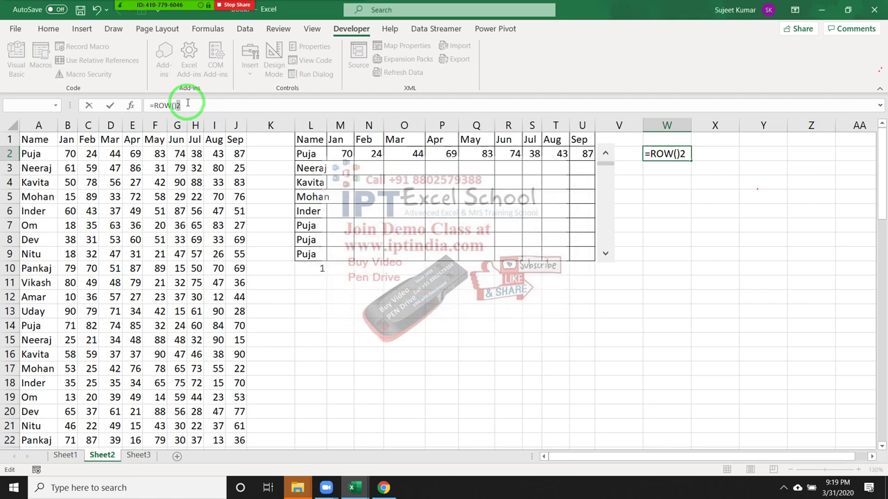
type("-")
key("Return")
- Fill the =ROW()-2 formula down W2:W9 to get offsets 0 through 7
key("Up")
key("shift+Down")
key("shift+Down")
key("shift+Down")
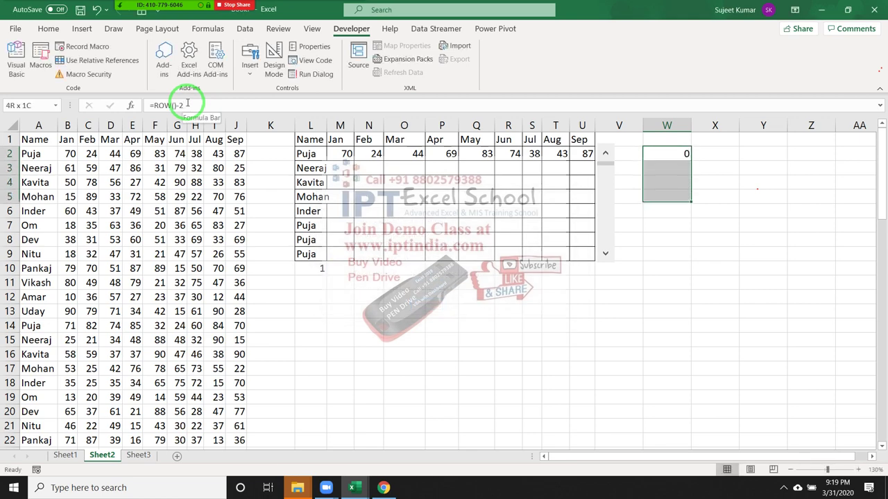
key("shift+Down")
key("shift+Down")
key("shift+Down")
key("shift+Down")
key("ctrl+d")
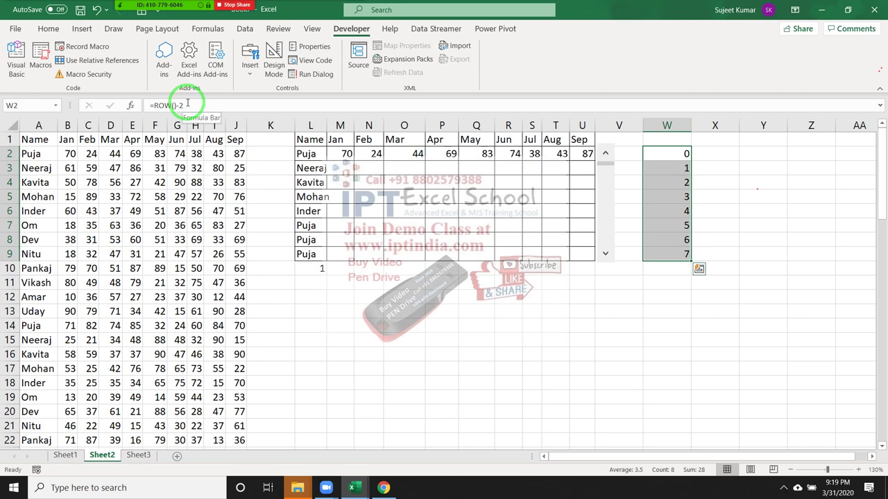
left_click(340, 154)
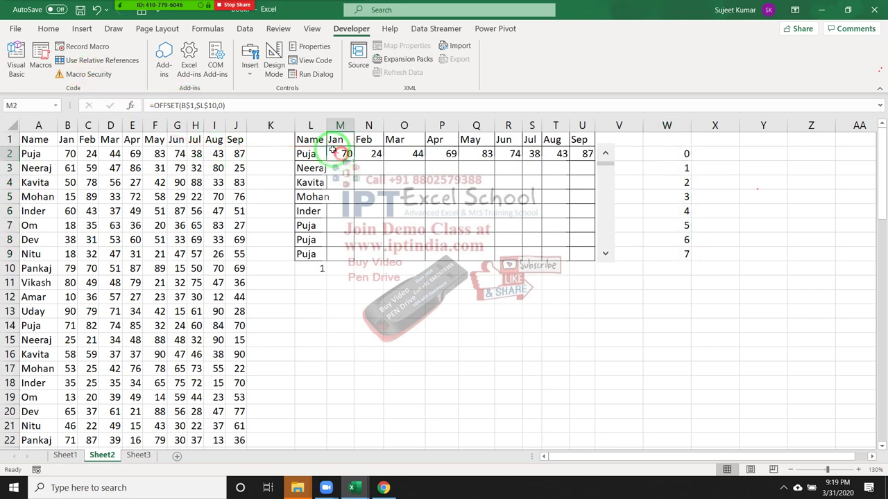
- Append +ROW()-2 to the OFFSET row offset and fill it across and down L2:U9
left_click(225, 105)
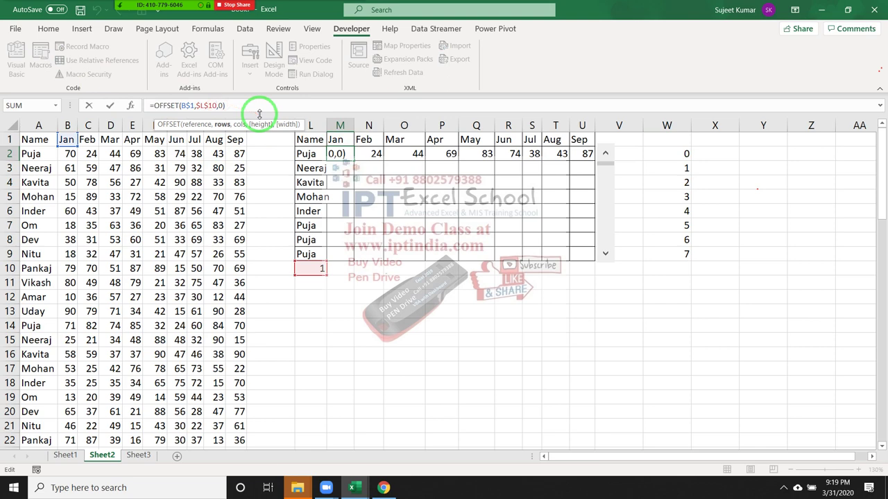
type("+ROW")
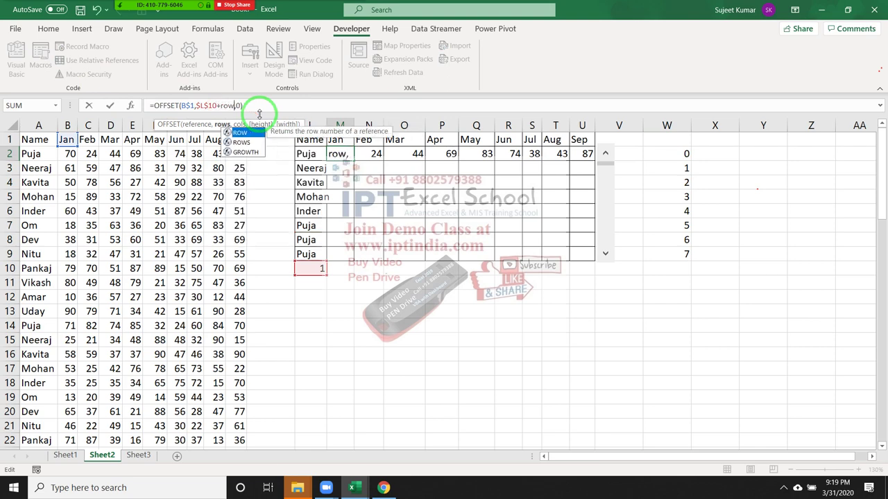
type("()")
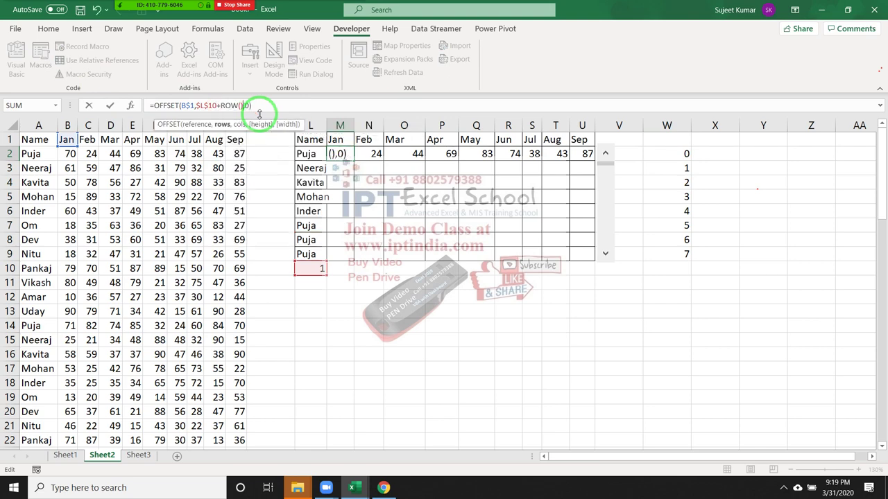
type("-2")
key("ctrl+Return")
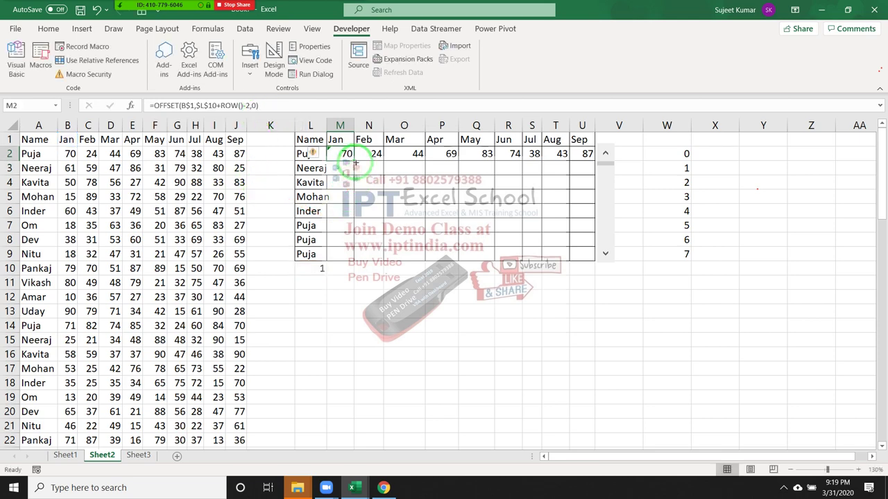
left_click(307, 155)
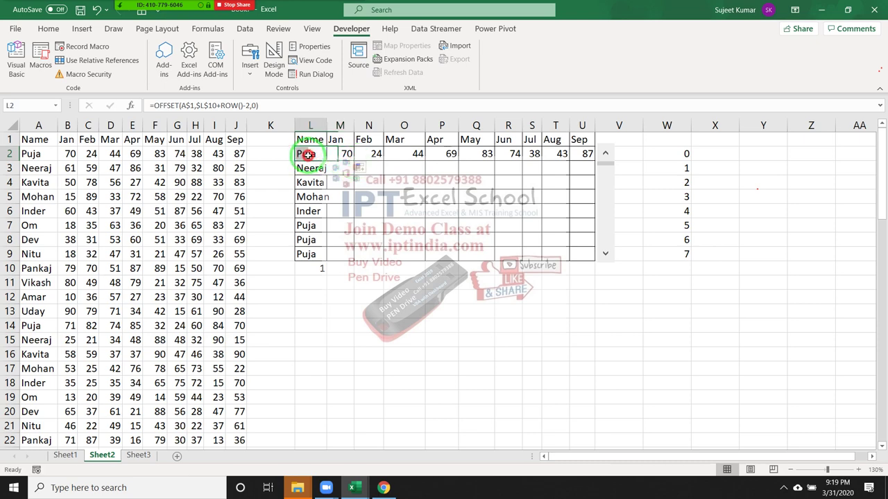
mouse_move(326, 160)
left_mouse_down()
mouse_move(595, 159)
mouse_move(599, 256)
left_mouse_up()
left_click(469, 290)
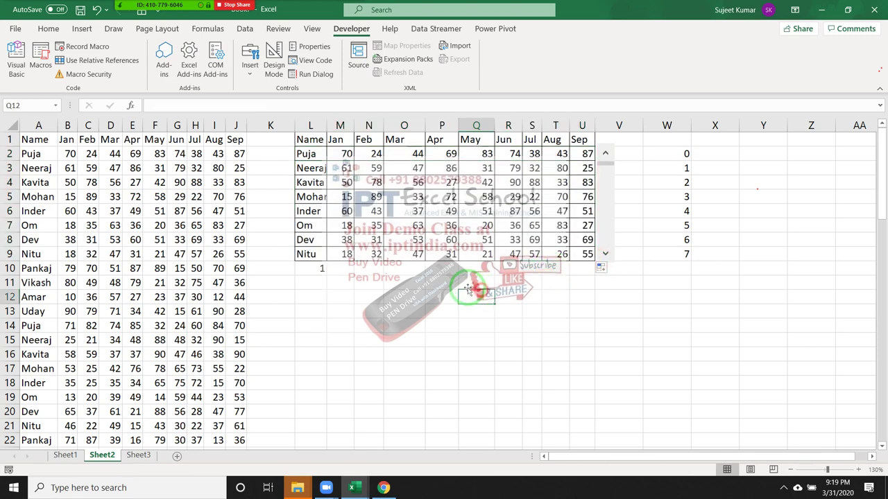
left_click(605, 254)
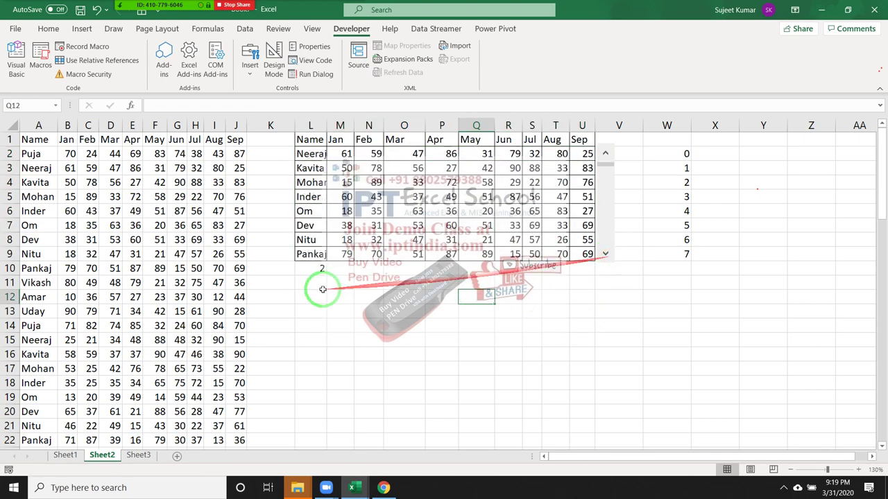
left_click(610, 258)
left_click(610, 257)
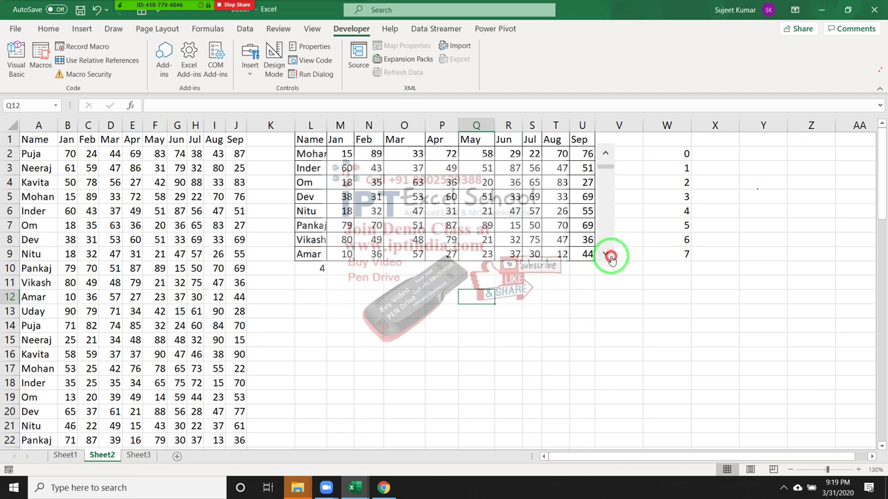
left_click(610, 258)
left_click(610, 257)
left_click(610, 258)
left_click(610, 259)
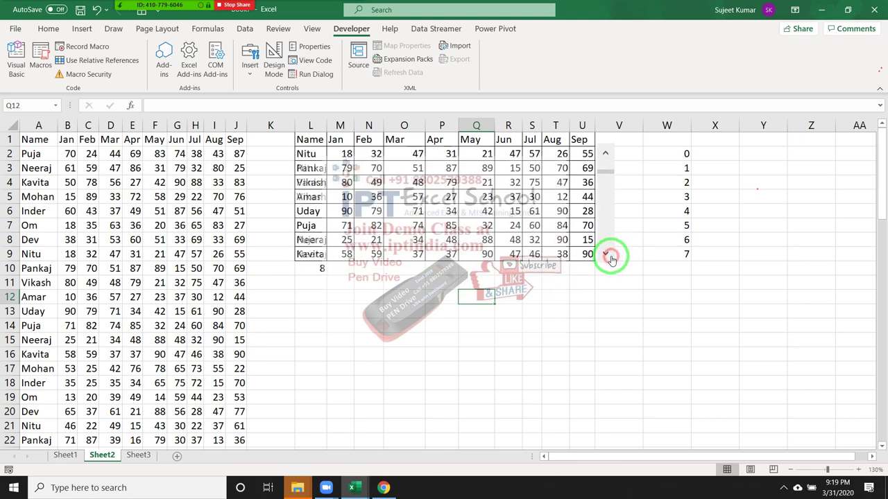
left_click(611, 258)
left_click(607, 179)
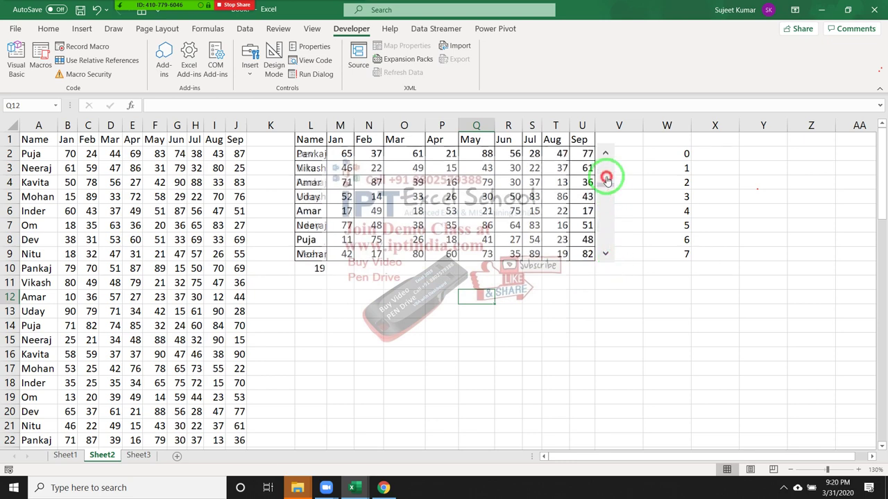
mouse_move(607, 179)
left_mouse_down()
mouse_move(610, 242)
mouse_move(606, 201)
left_mouse_up()
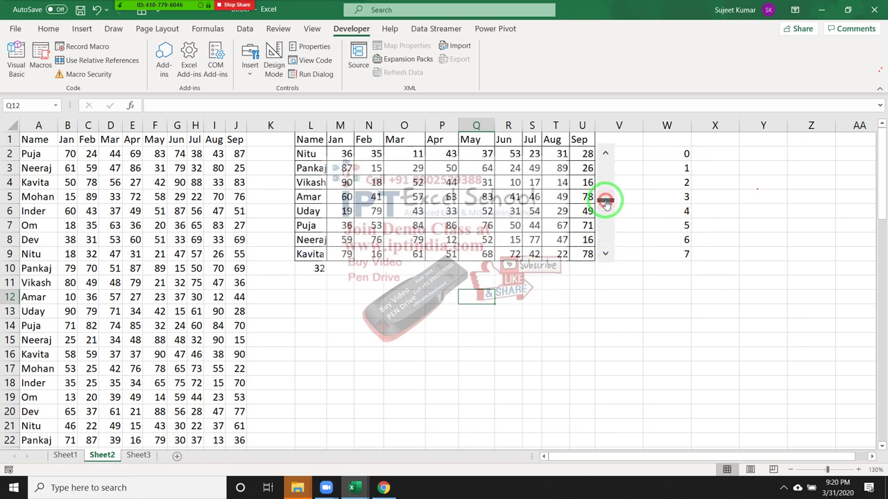
left_click(602, 162)
mouse_move(608, 188)
left_mouse_down()
mouse_move(607, 198)
mouse_move(607, 160)
left_mouse_up()
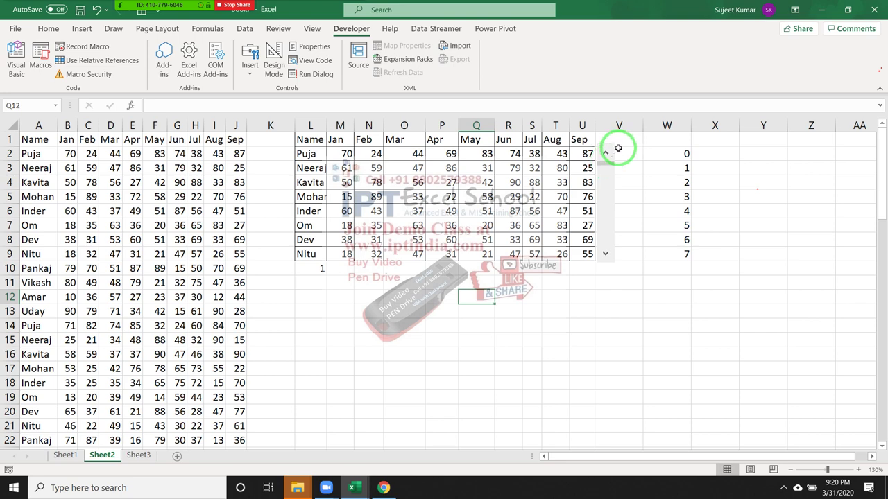
left_click(684, 153)
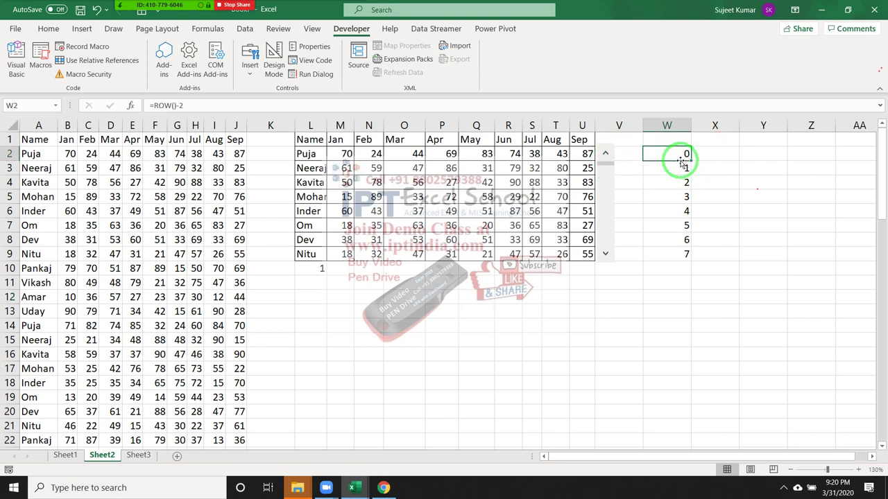
left_click(682, 257)
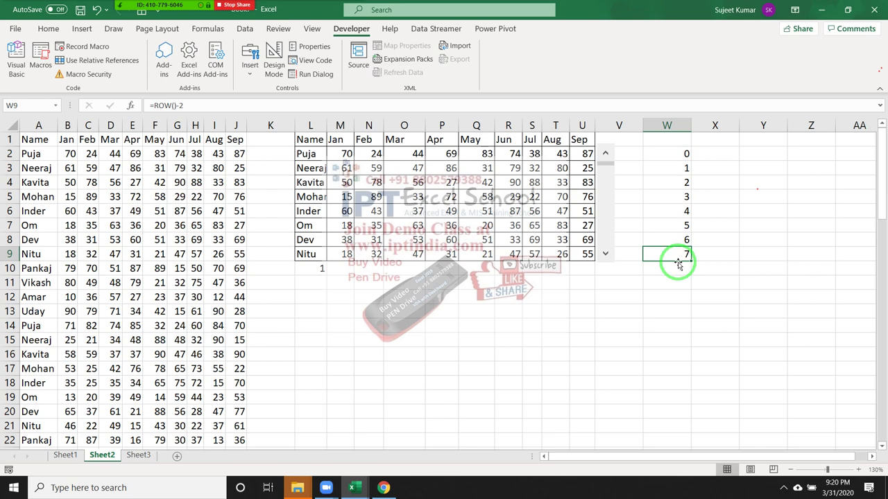
key("Up")
key("Up")
key("Up")
key("Up")
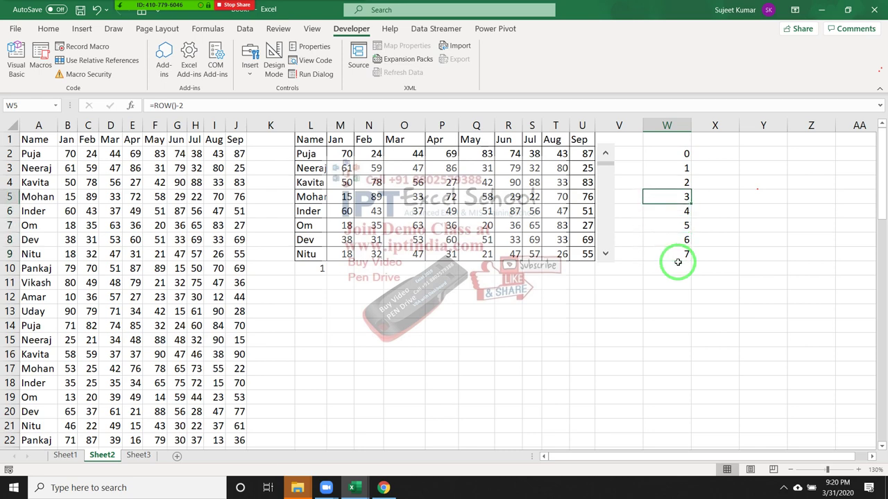
key("Up")
key("Up")
key("Up")
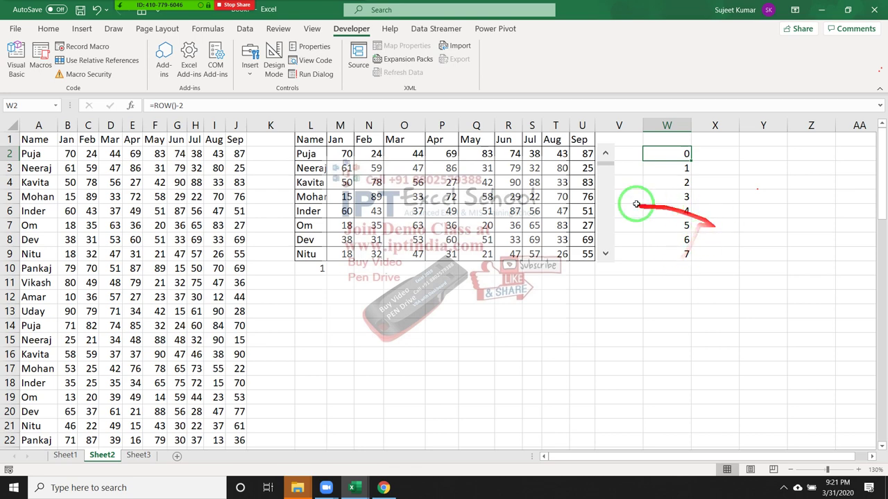
- Move the scroll bar down and back so the table starts at Puja again
left_click(608, 194)
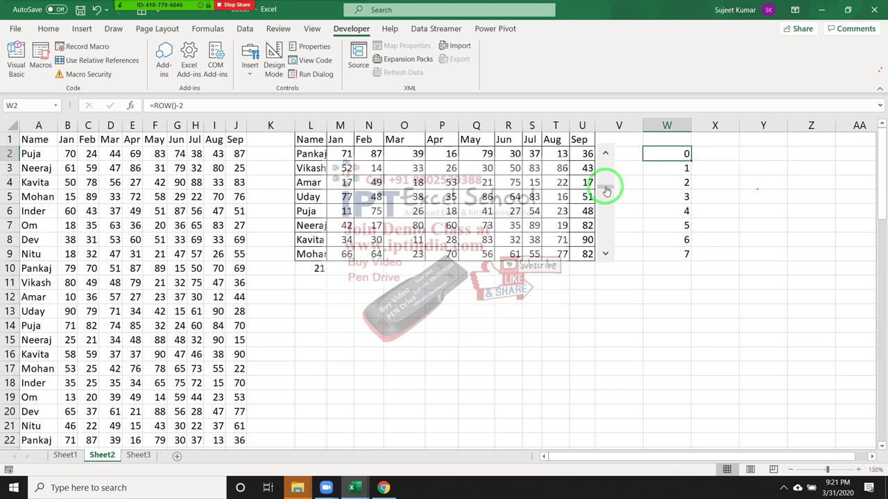
left_click(605, 168)
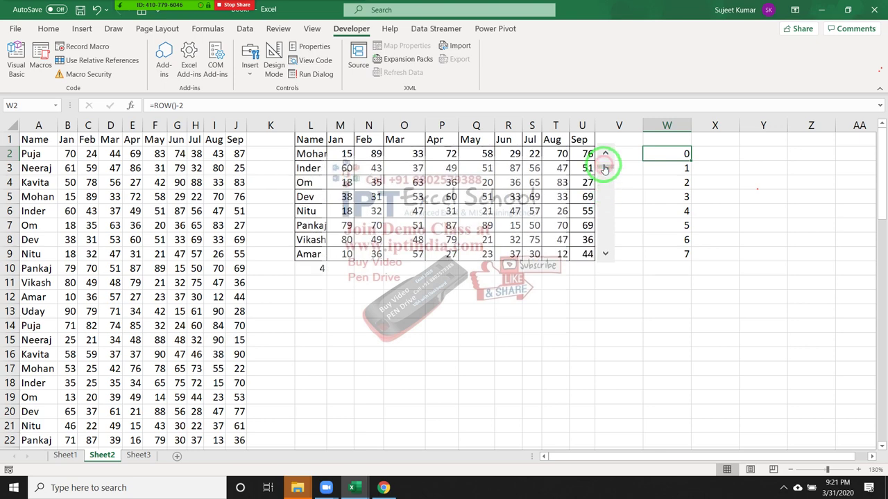
left_click(545, 274)
left_click(506, 284)
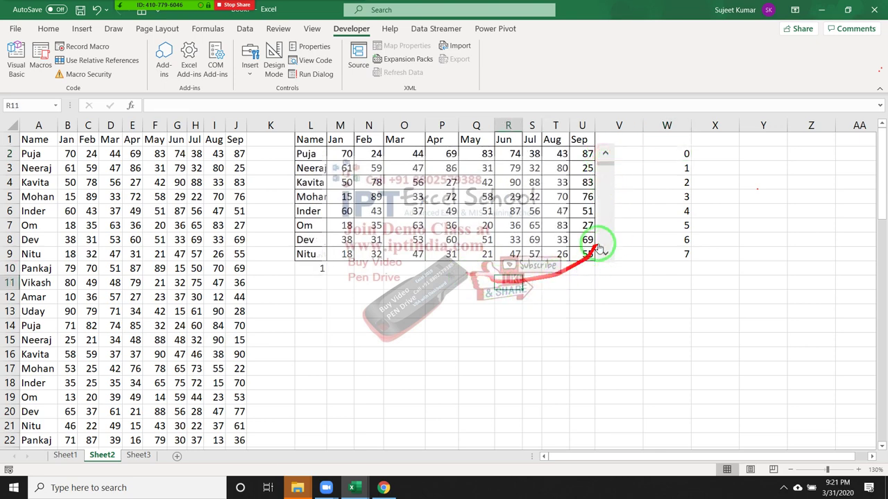
left_click(606, 171)
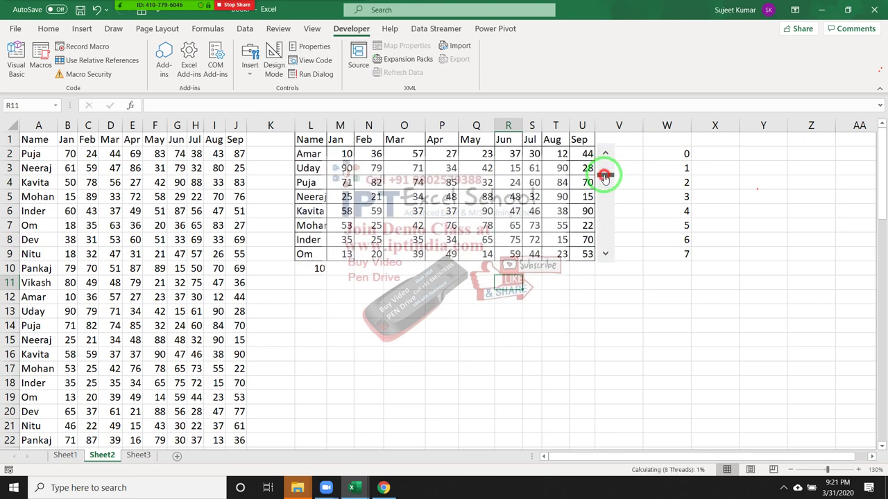
left_click_drag(604, 177, 604, 155)
- Pick the Spin Button from Developer's Form Controls
left_click(430, 278)
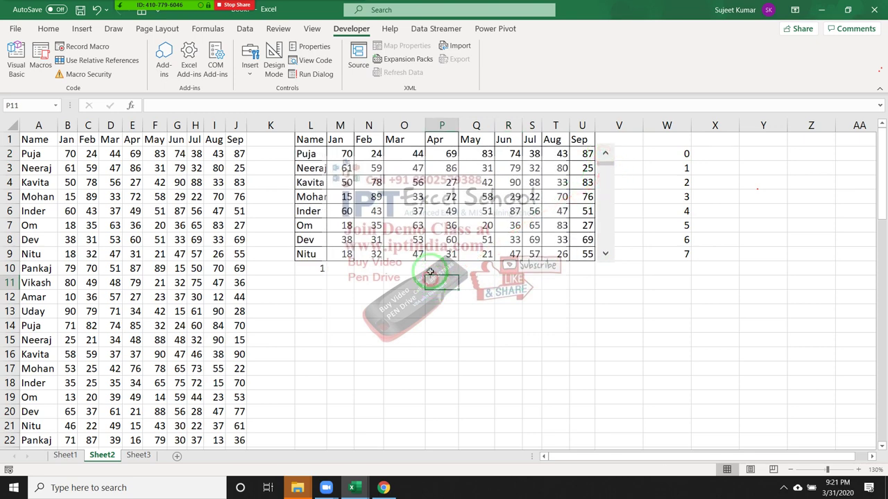
left_click(254, 72)
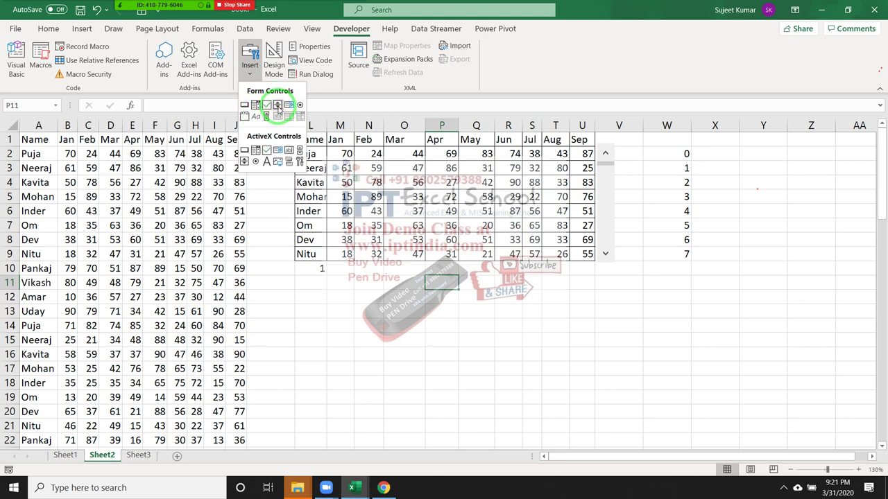
left_click(277, 105)
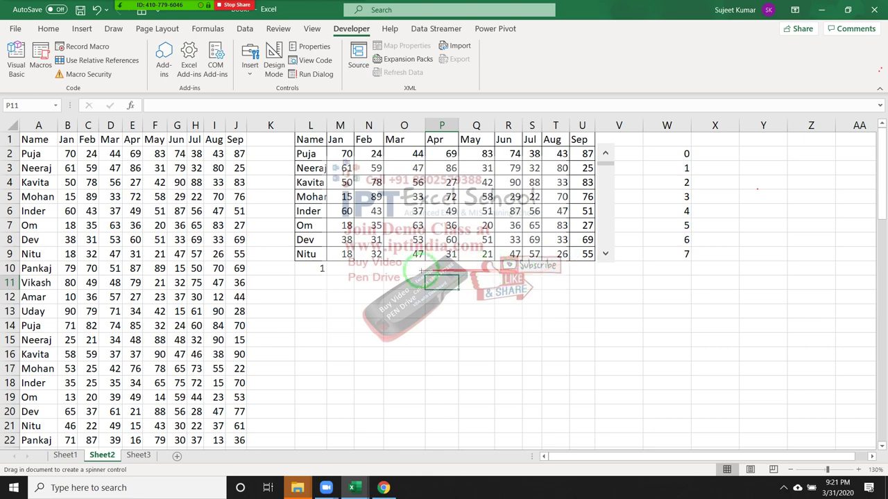
- Draw the spin button just left of L10 and close the time-limit popup
mouse_move(503, 265)
left_mouse_down()
mouse_move(539, 292)
mouse_move(471, 273)
mouse_move(489, 323)
mouse_move(483, 306)
mouse_move(491, 315)
mouse_move(290, 270)
left_mouse_up()
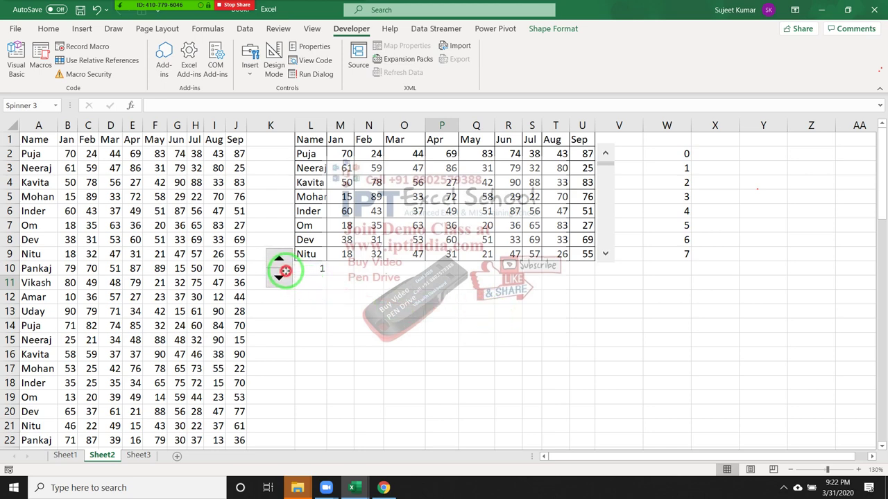
left_click(308, 285)
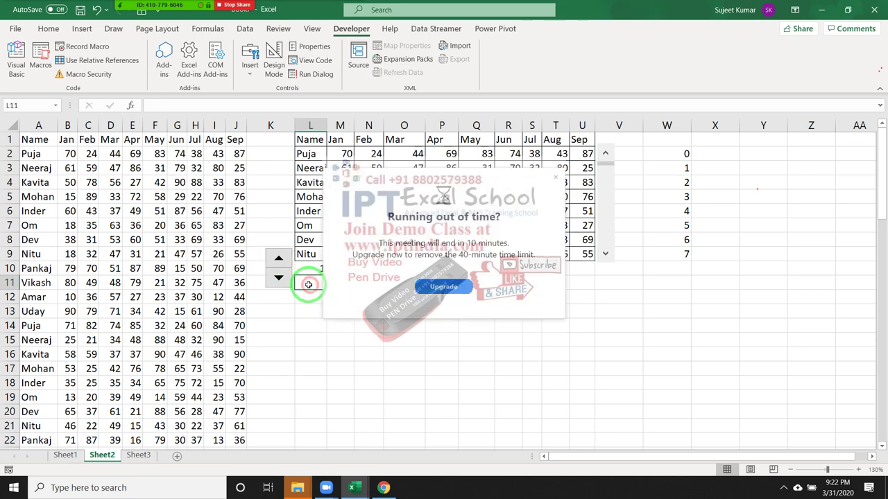
left_click(555, 178)
- Give the spin button minimum 1, maximum 67 and cell link $L$10
right_click(285, 279)
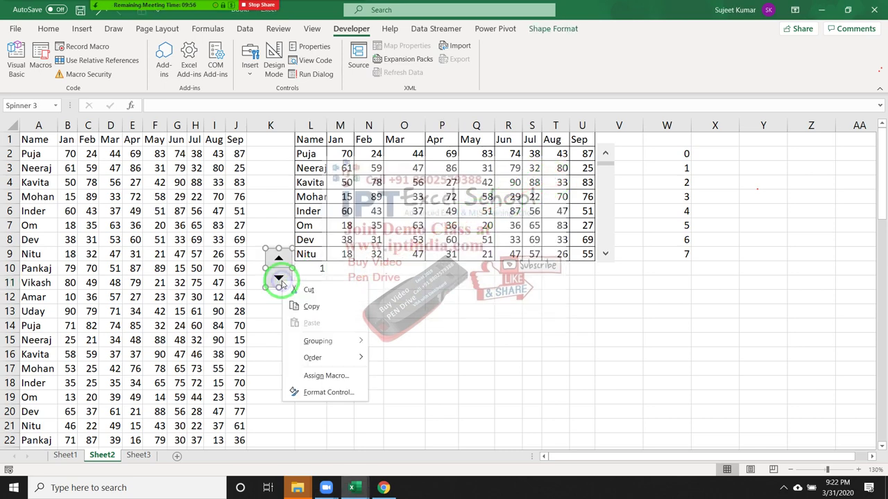
left_click(320, 392)
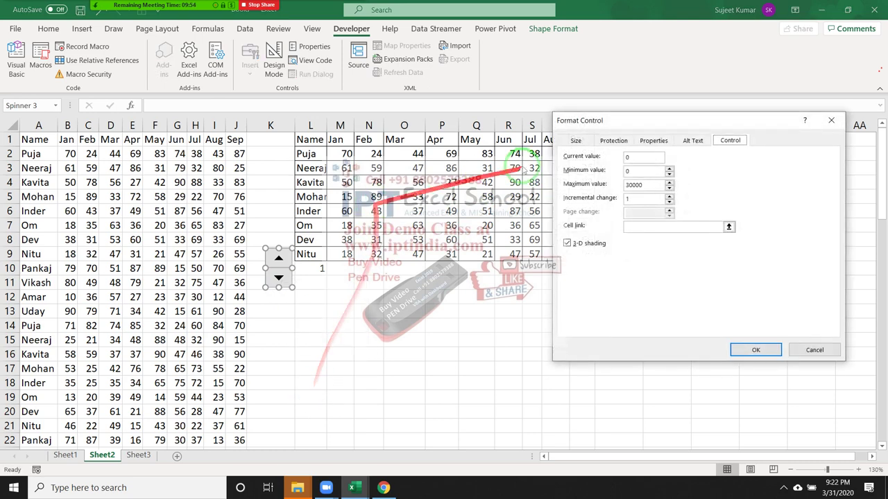
left_click_drag(636, 170, 616, 173)
type("1")
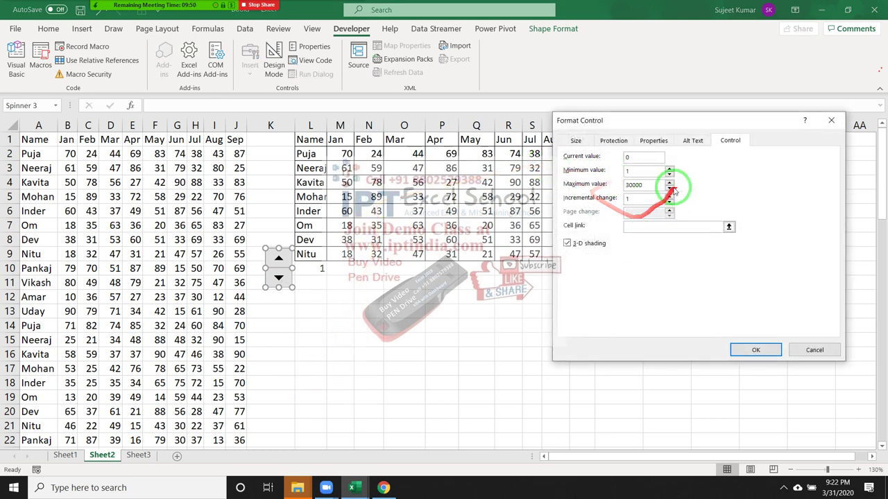
left_click_drag(642, 184, 596, 182)
type("67")
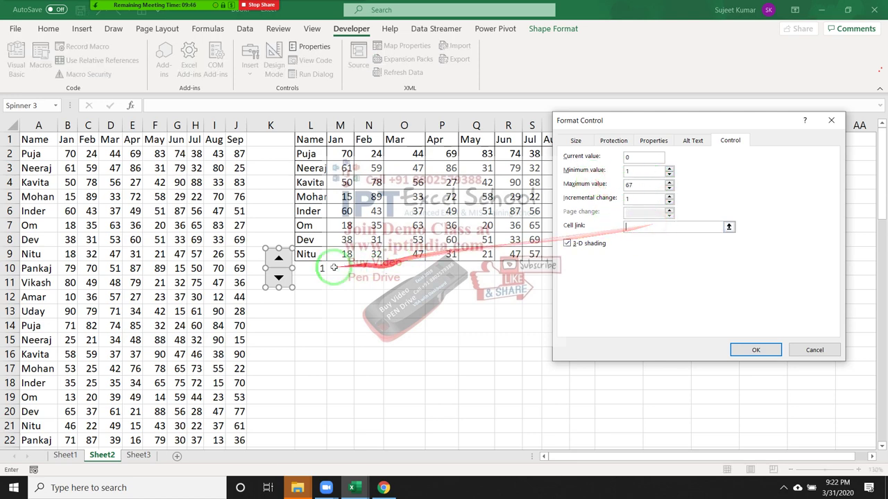
left_click(313, 269)
- Apply the spin button settings and click its arrows repeatedly, ending at L10 = 1 with Puja first
left_click(734, 350)
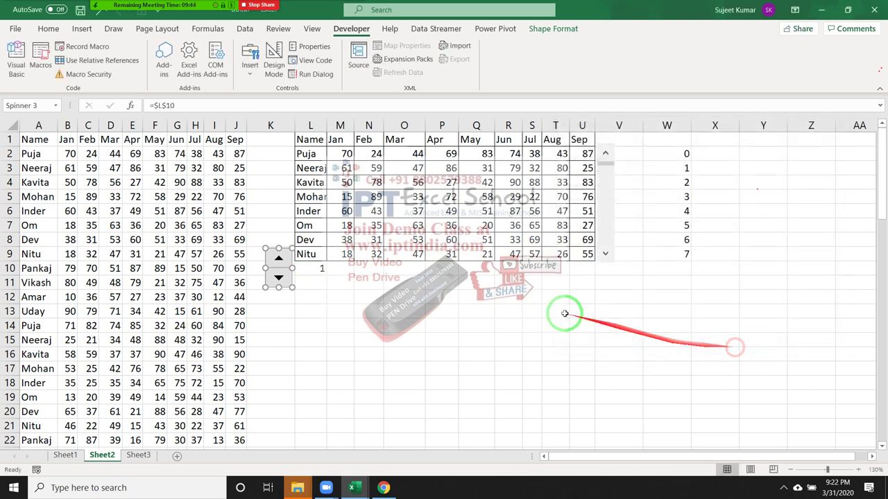
left_click(403, 324)
left_click(286, 261)
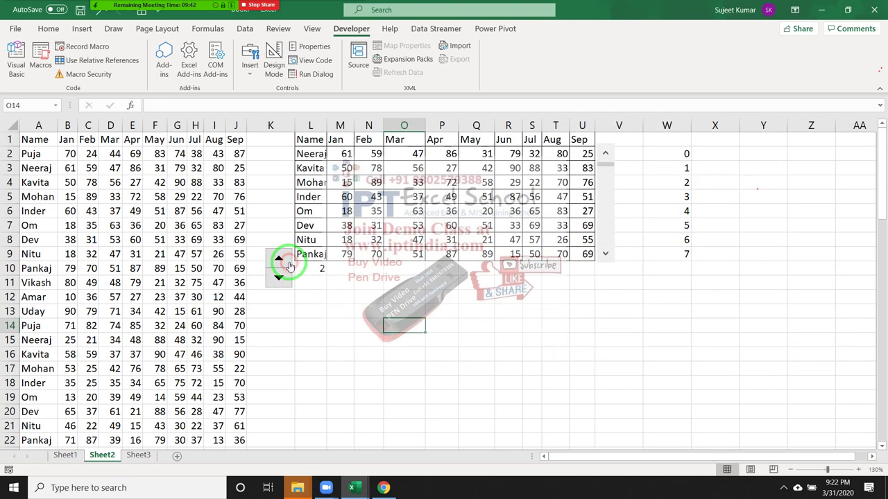
left_click(289, 263)
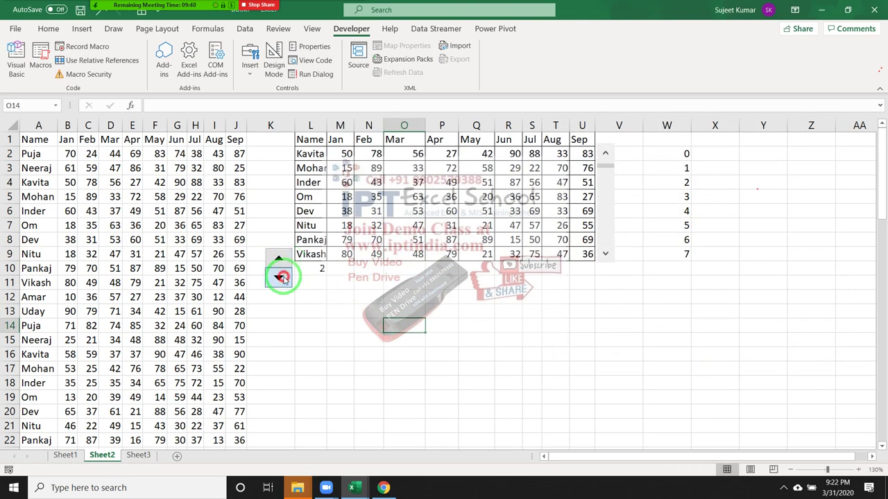
left_click(282, 277)
left_click(283, 279)
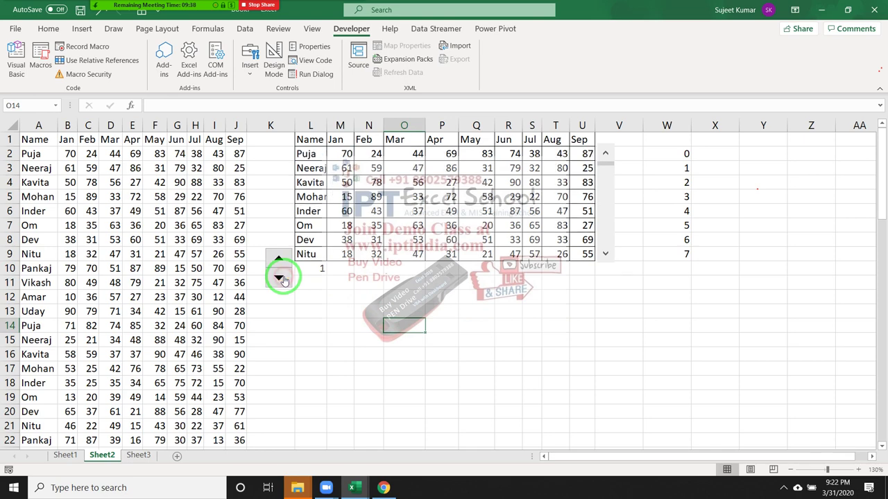
left_click(284, 262)
left_click(282, 277)
left_click(281, 258)
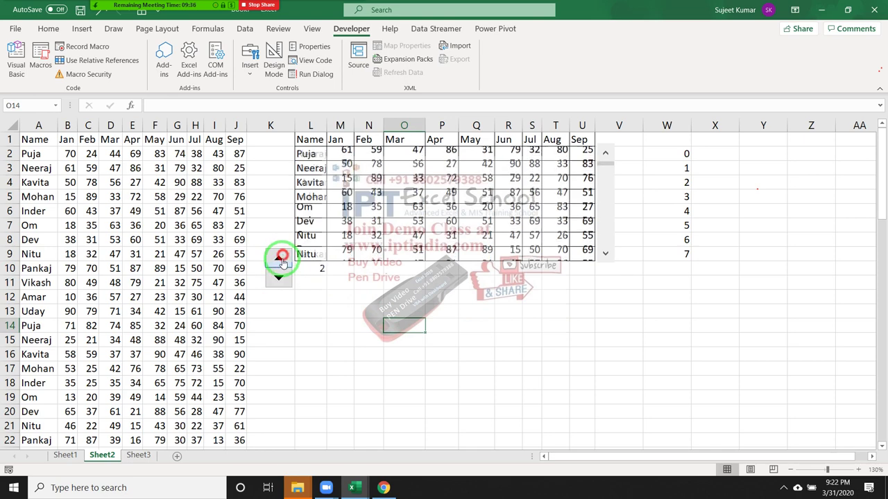
left_click(276, 279)
left_click(280, 258)
left_click(279, 277)
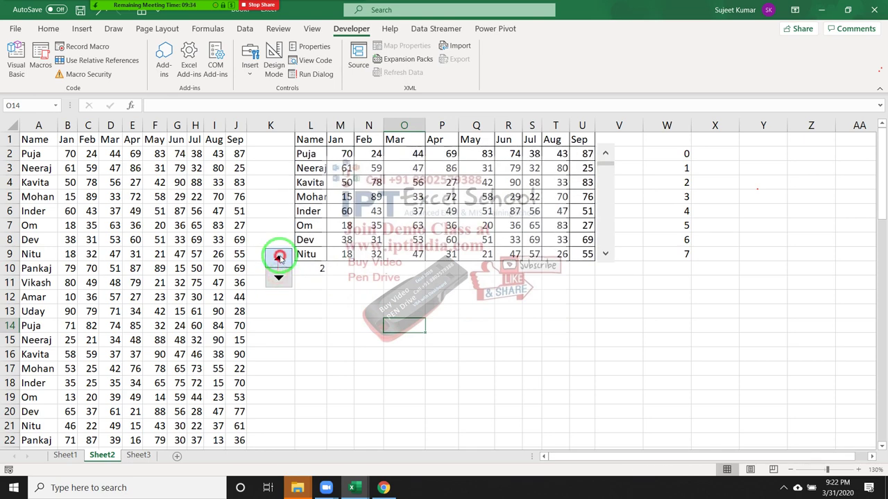
left_click(280, 258)
left_click(281, 258)
left_click(278, 277)
left_click(282, 259)
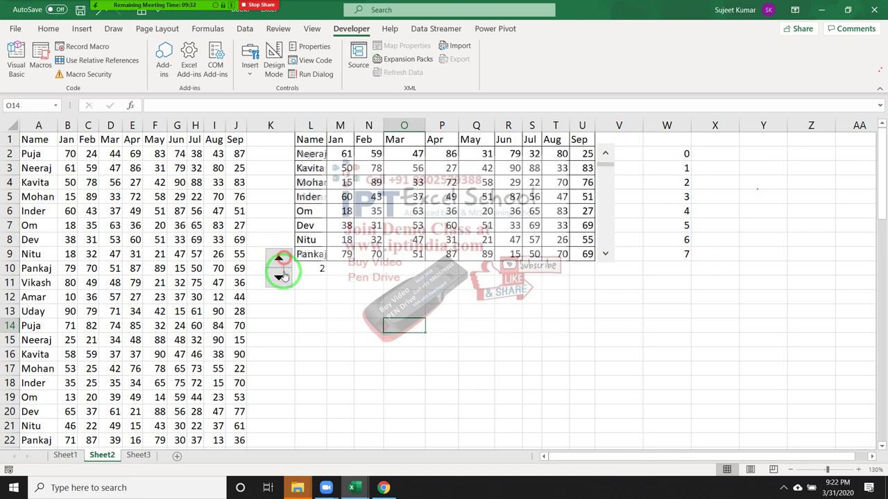
left_click(279, 277)
left_click(279, 277)
left_click(280, 258)
left_click(279, 276)
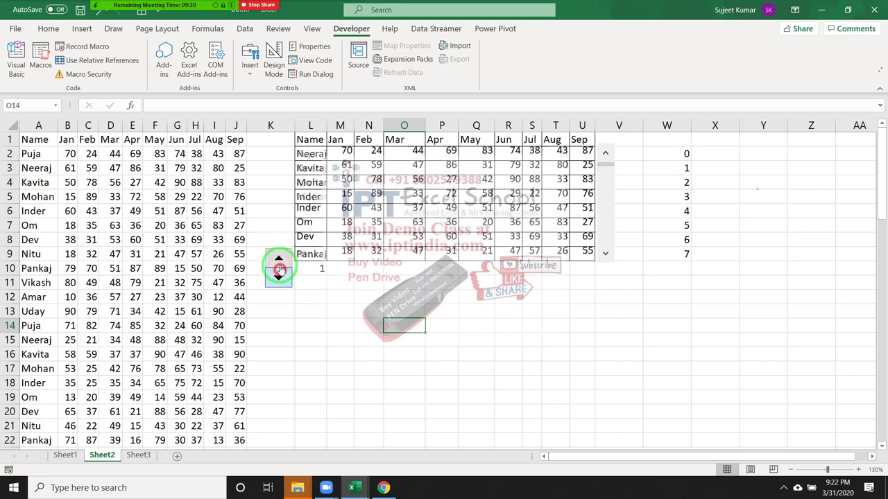
left_click(279, 276)
left_click(279, 259)
left_click(278, 276)
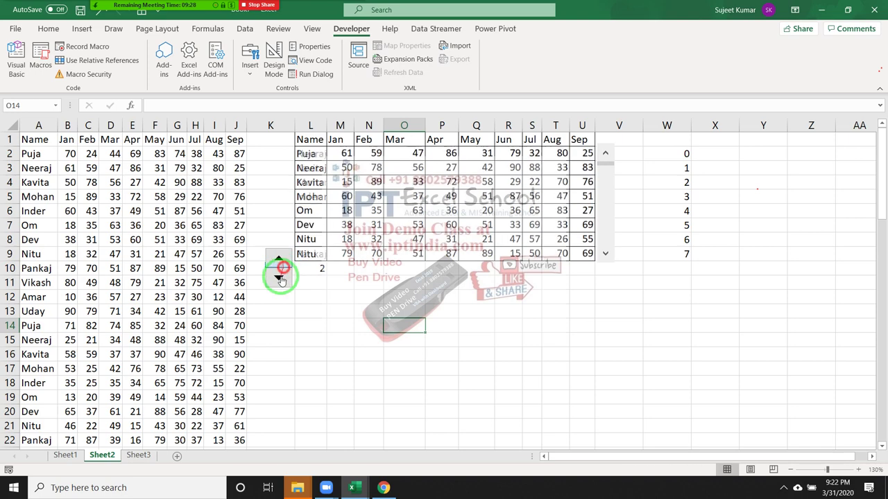
- Select the header row and Puja's row, L1:U2
left_click(319, 156)
left_click_drag(319, 156, 586, 254)
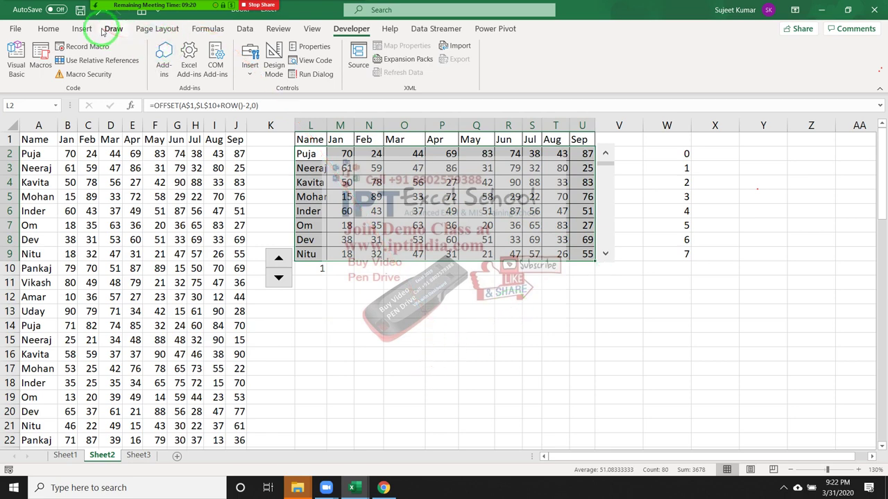
left_click(340, 183)
mouse_move(295, 141)
left_mouse_down()
mouse_move(402, 156)
mouse_move(562, 158)
left_mouse_up()
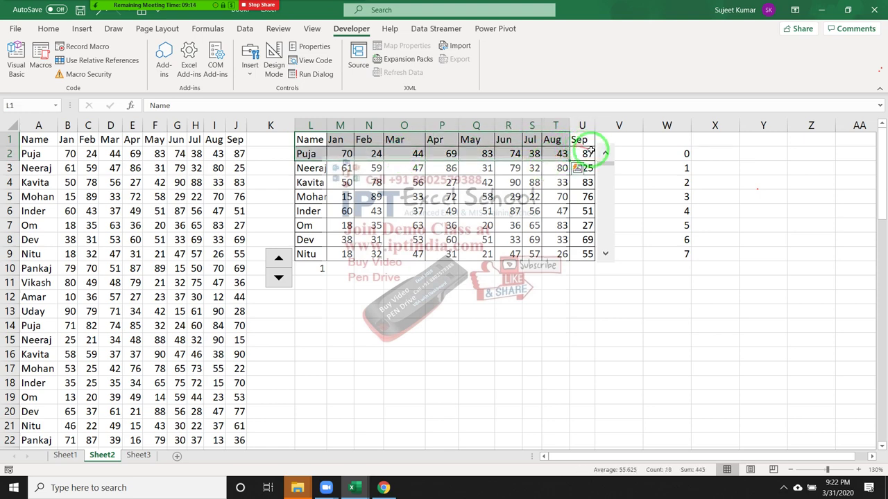
left_click(582, 148, "shift")
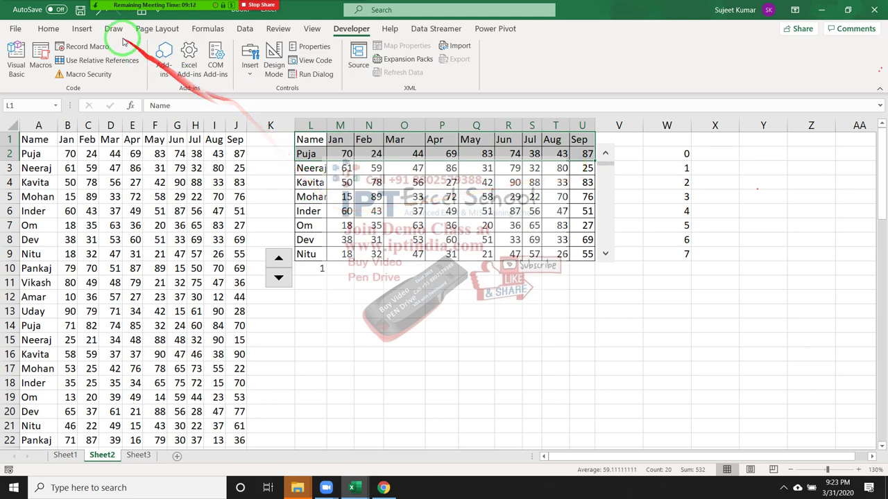
- Insert a histogram of the selection, then delete it
left_click(90, 33)
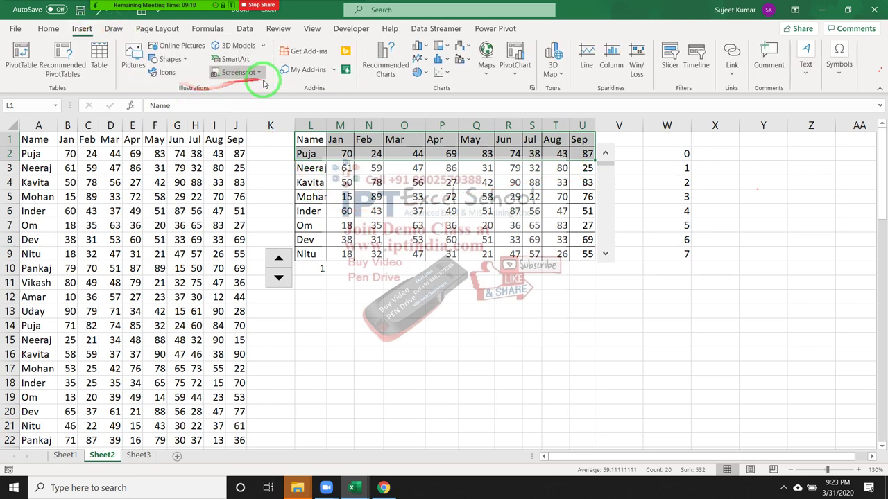
left_click(448, 64)
left_click(448, 99)
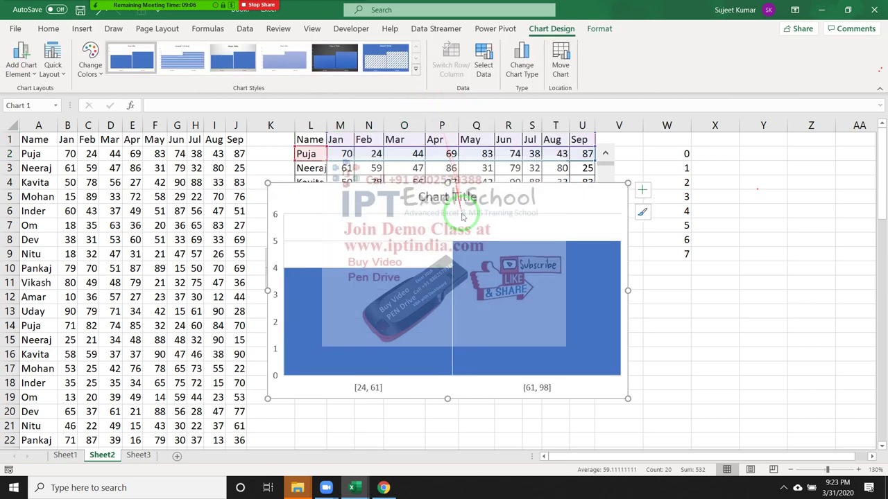
key("Delete")
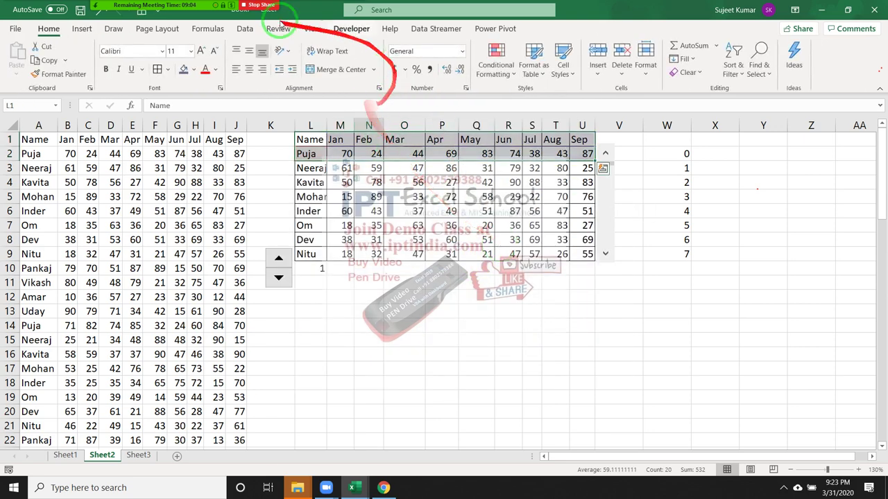
- Insert a clustered column chart of Puja's data and move it over the table
left_click(82, 28)
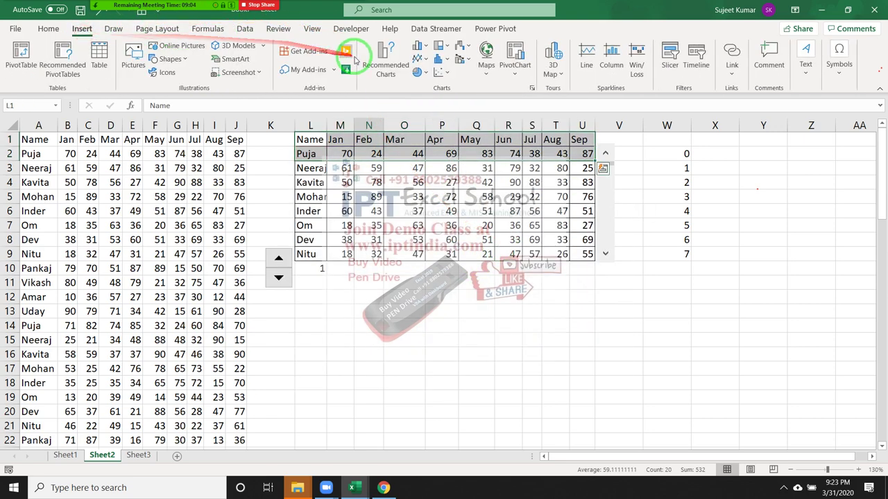
left_click(426, 46)
left_click(427, 86)
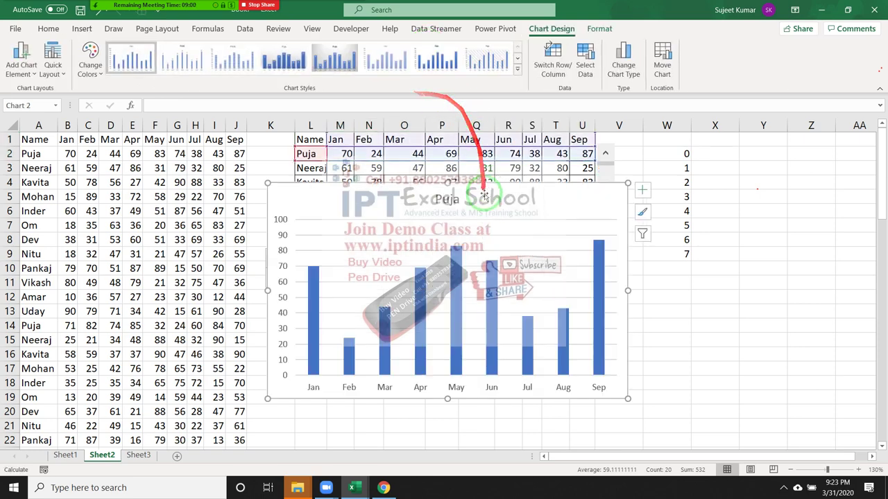
mouse_move(540, 206)
left_mouse_down()
mouse_move(573, 159)
mouse_move(567, 155)
left_mouse_up()
- Step the chart with the spinner through Neeraj, Kavita, Mohan, Inder, Om, Dev, Nitu, Pankaj, Vikash, Amar and Uday, back to Puja
left_click(517, 423)
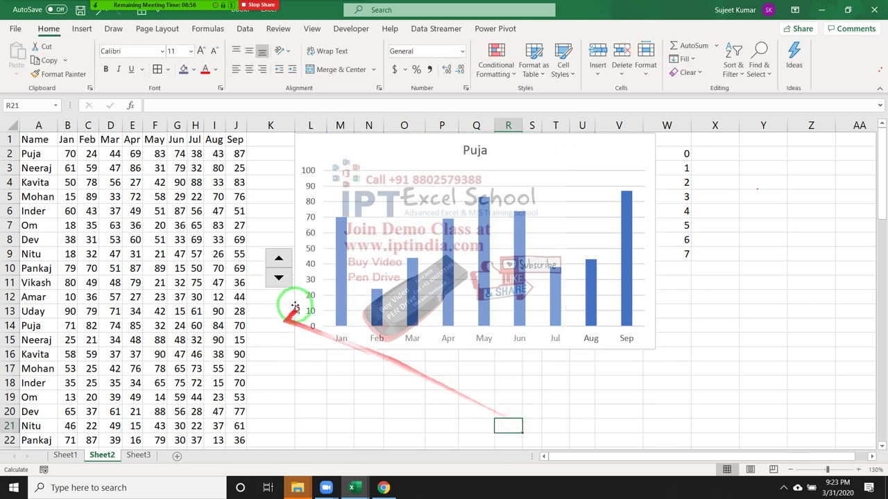
left_click(277, 279)
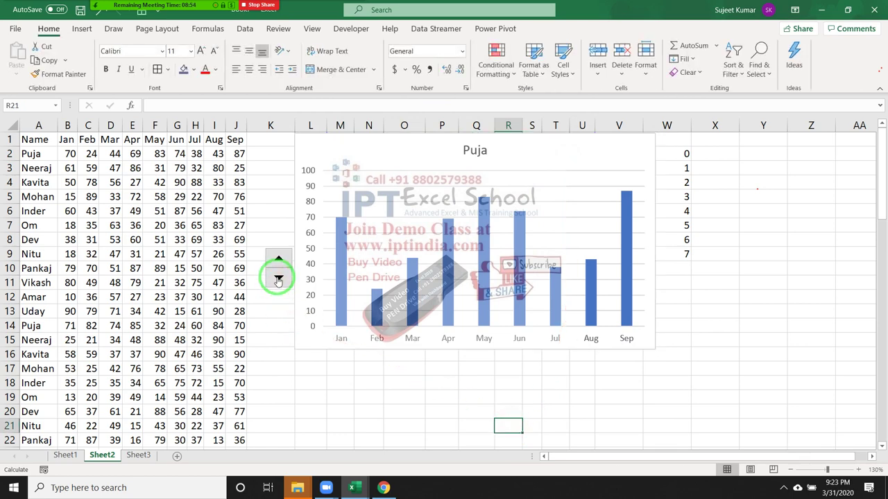
left_click(277, 262)
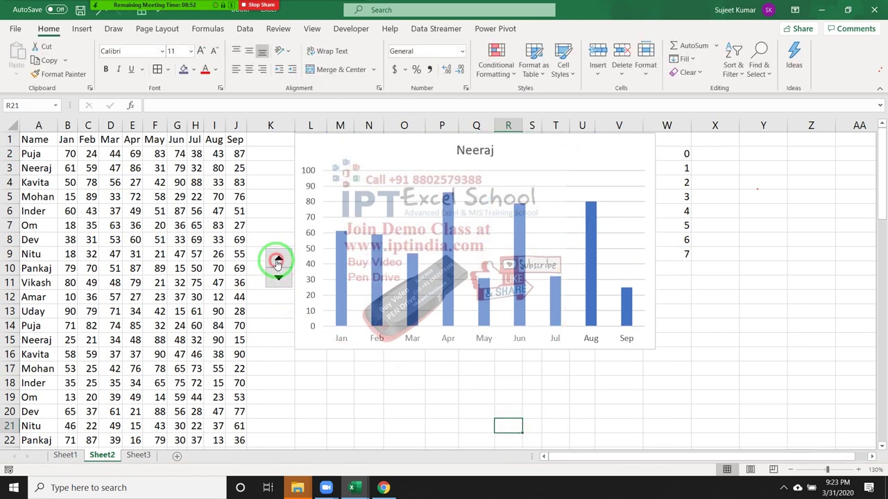
left_click(277, 262)
left_click(276, 262)
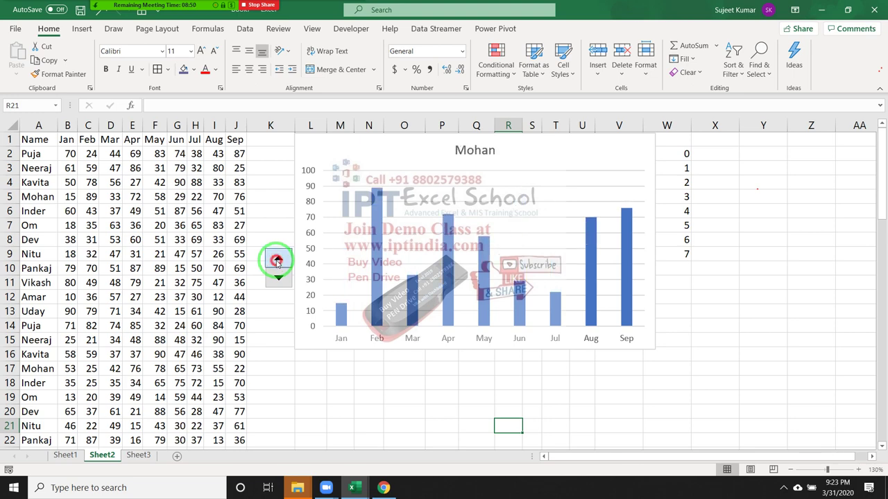
left_click(277, 261)
left_click(277, 262)
left_click(277, 262)
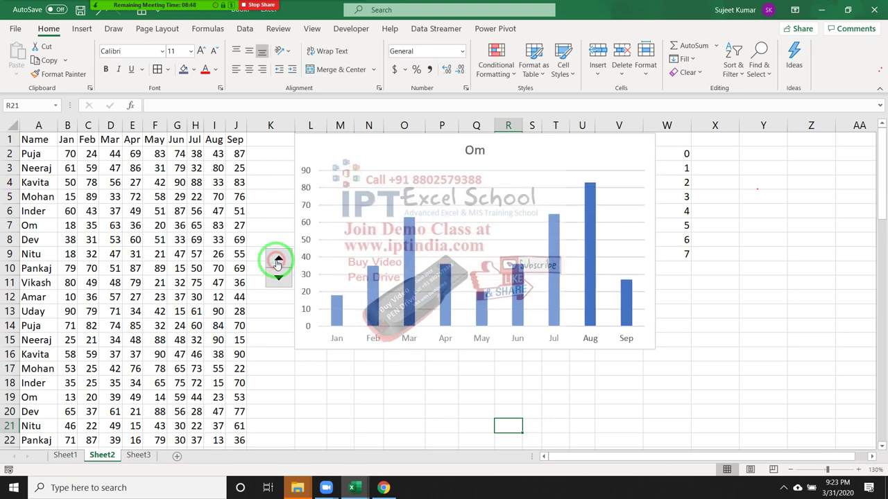
left_click(277, 263)
left_click(277, 262)
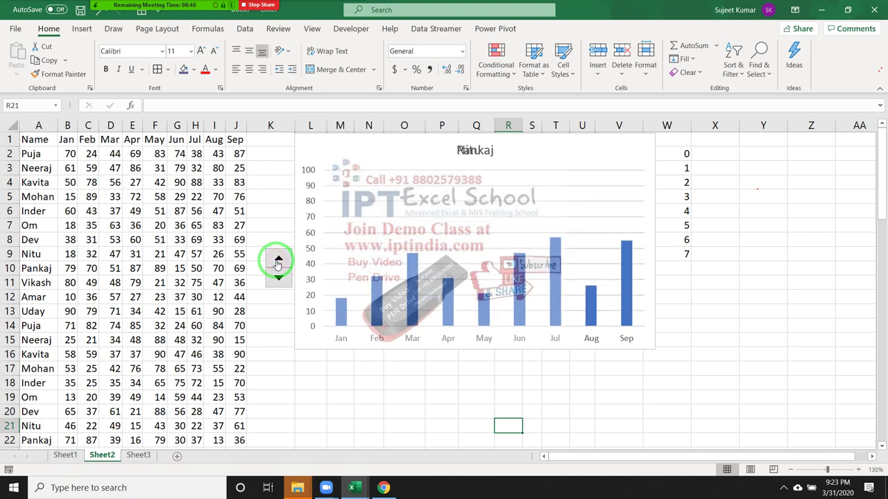
left_click(276, 262)
left_click(277, 262)
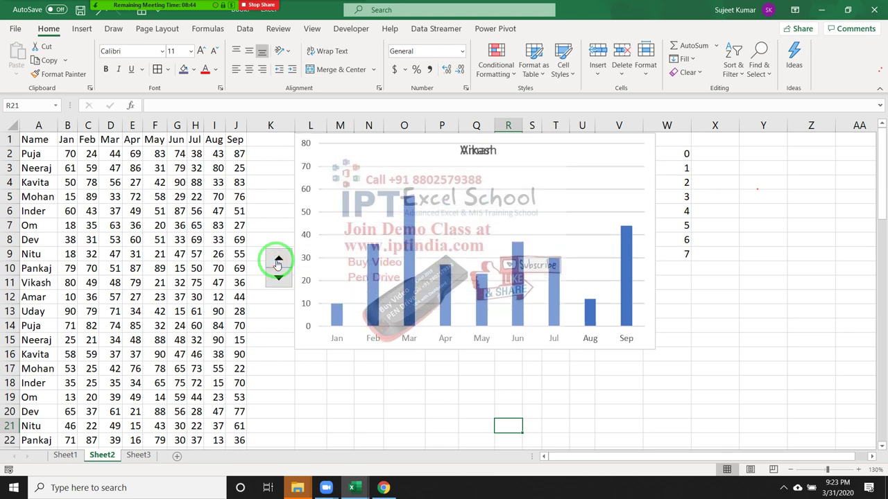
left_click(277, 262)
left_click(277, 263)
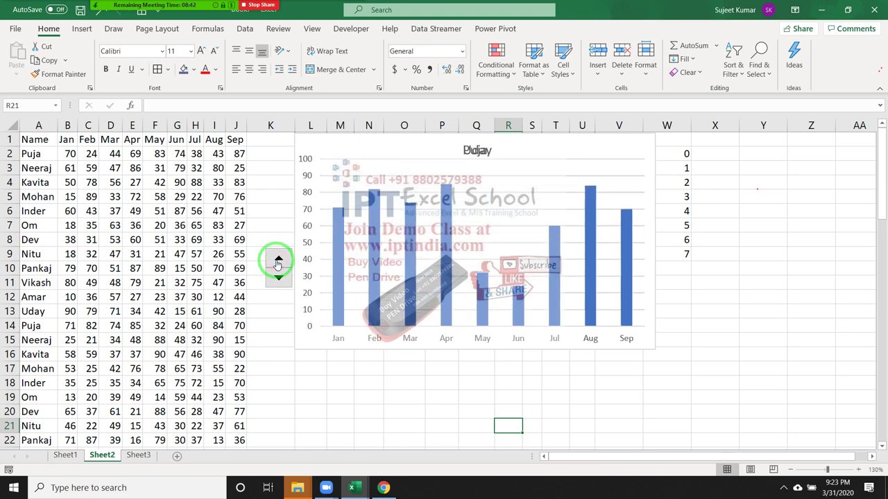
left_click(582, 149)
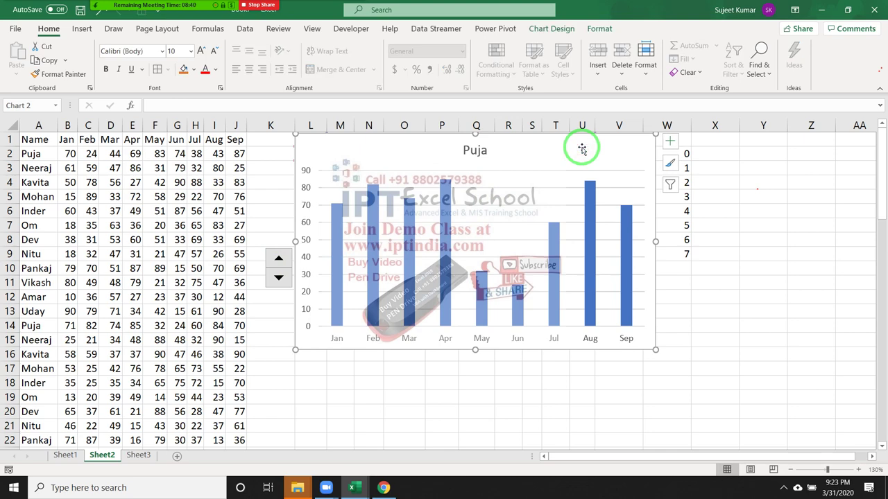
- Go from Sheet1 back to Sheet2, show the File Home page, and open the Windows network panel
left_click(66, 455)
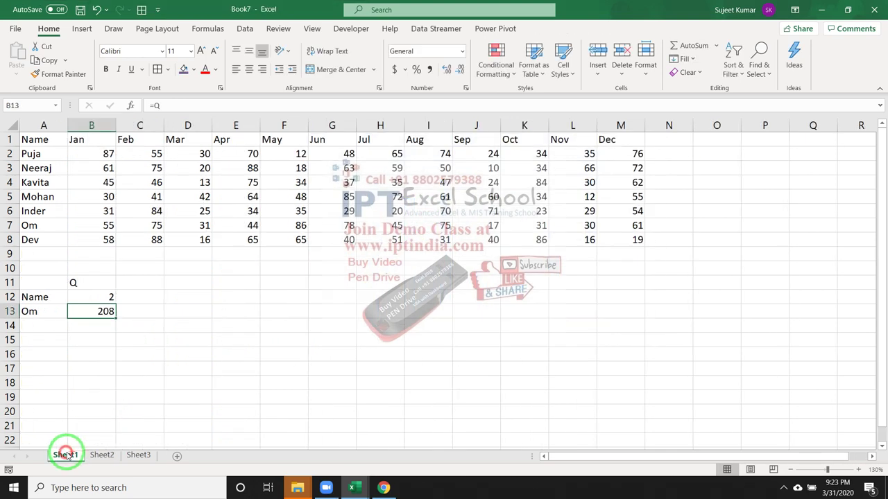
left_click(101, 455)
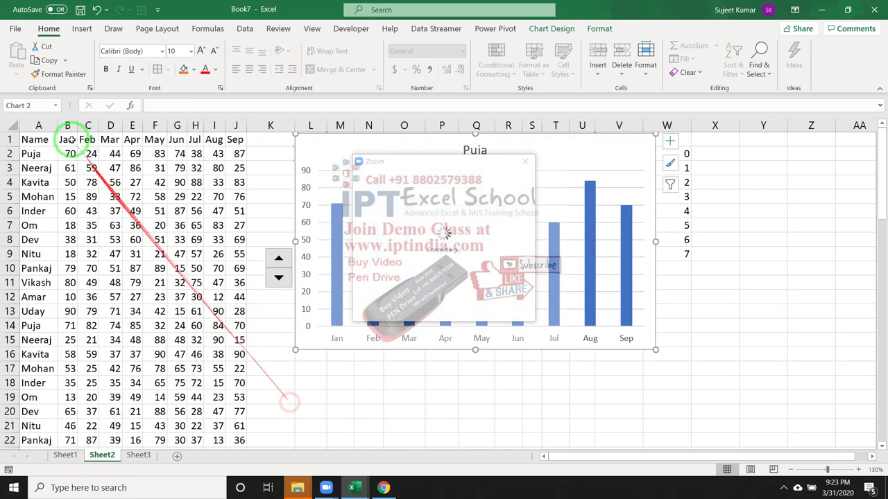
left_click(16, 30)
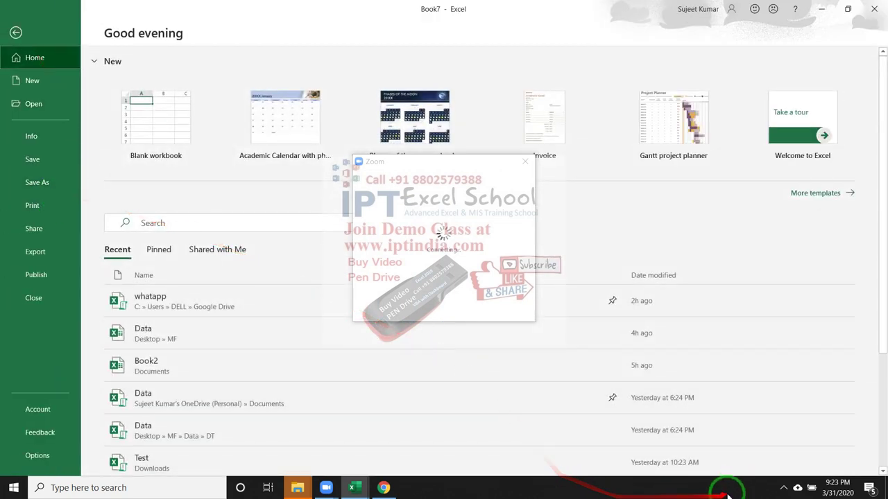
left_click(784, 489)
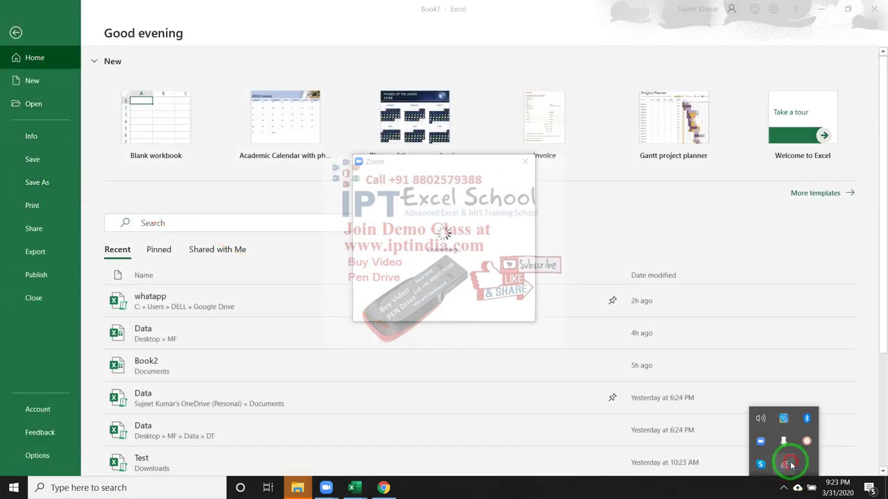
left_click(790, 465)
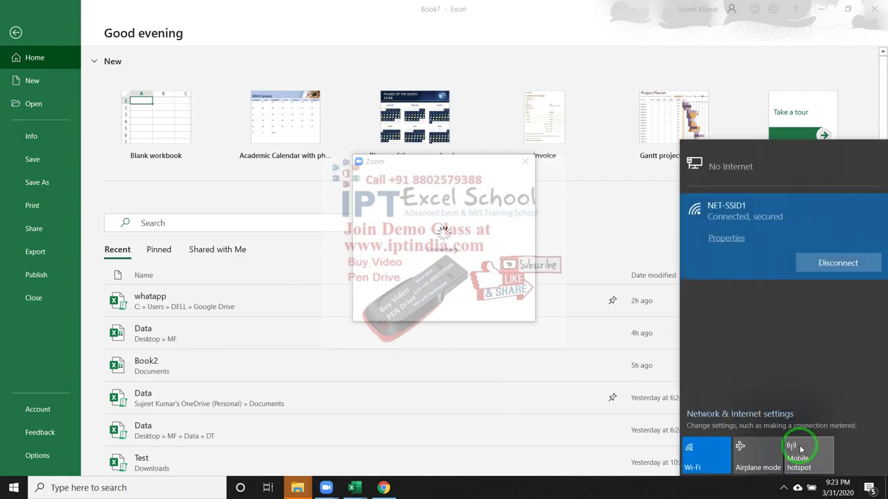